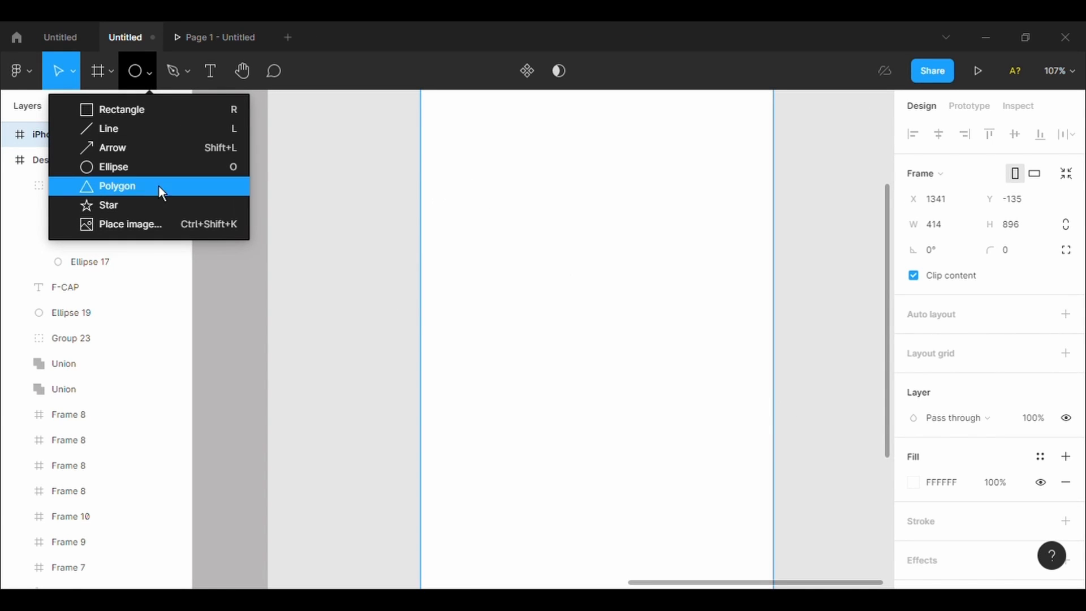
Draw a rectangle spanning the full 414 width of the iPhone 11 Pro Max frame and set its height to 414
key(r)
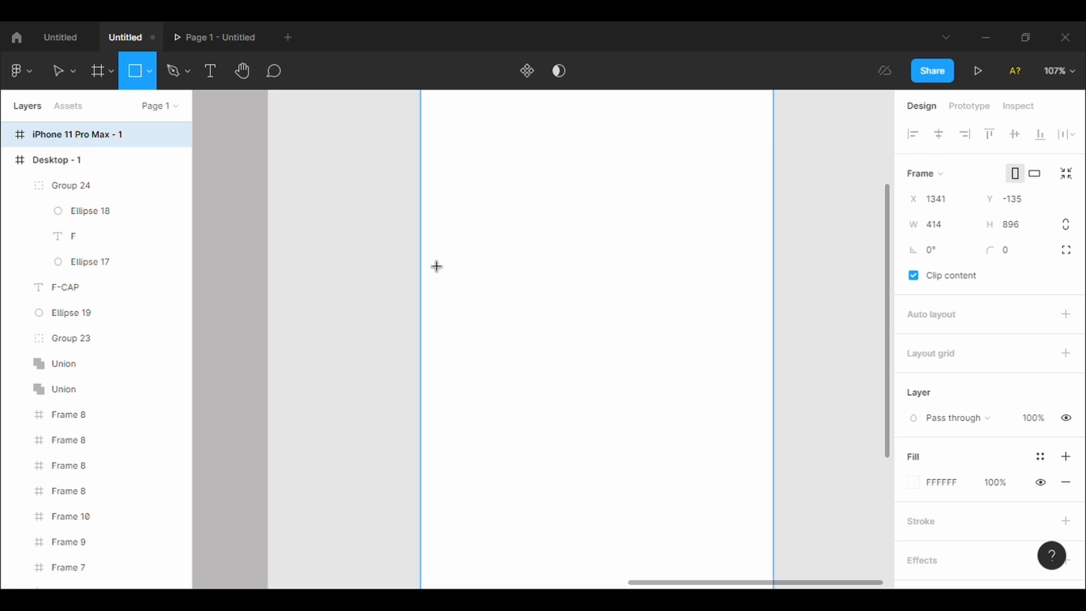
drag(436, 265, 783, 489)
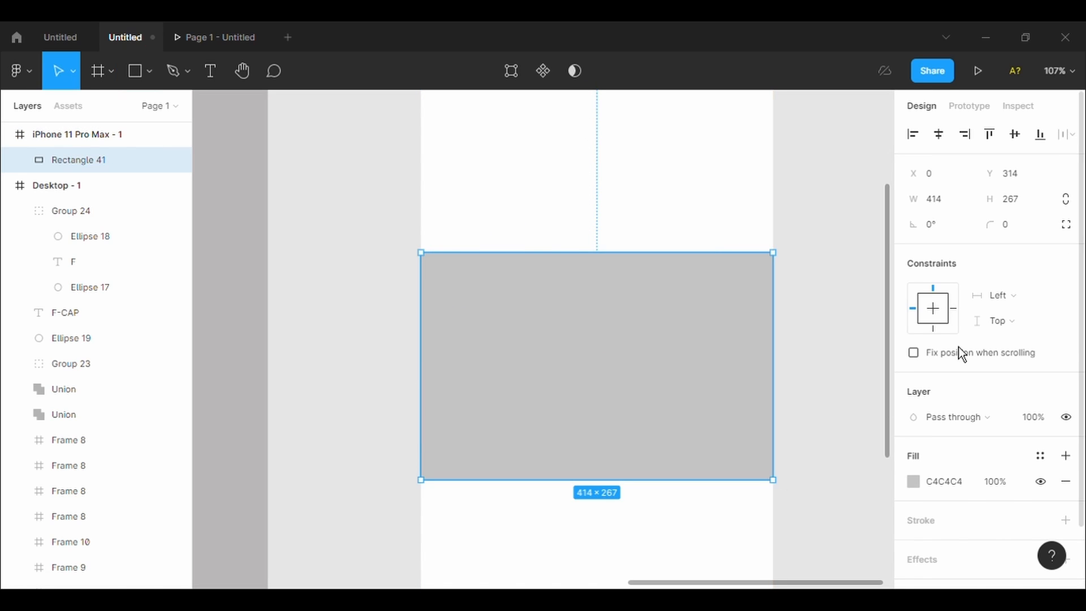
click(1023, 209)
key(Return)
scroll(1023, 212, down, 1)
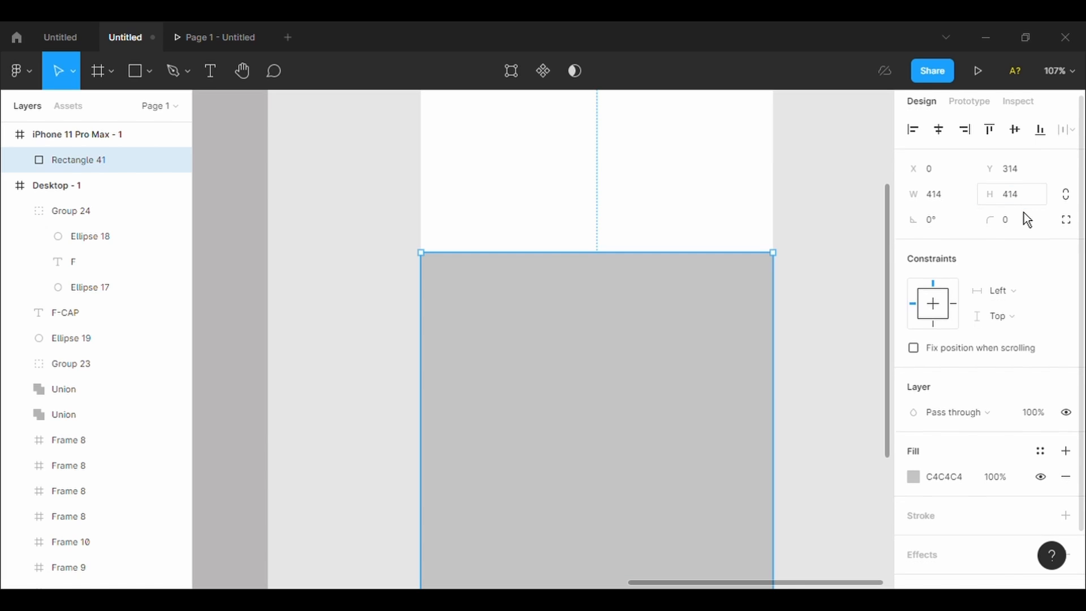
drag(890, 234, 891, 293)
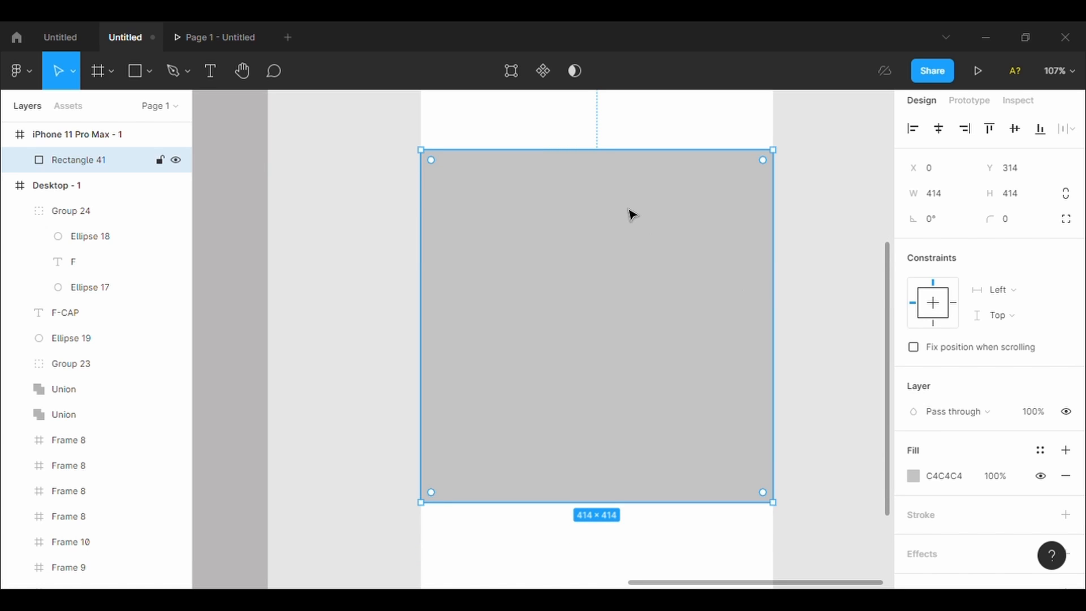
Draw a small rectangle about 122 × 108 within the upper middle of the large square and group it
key(r)
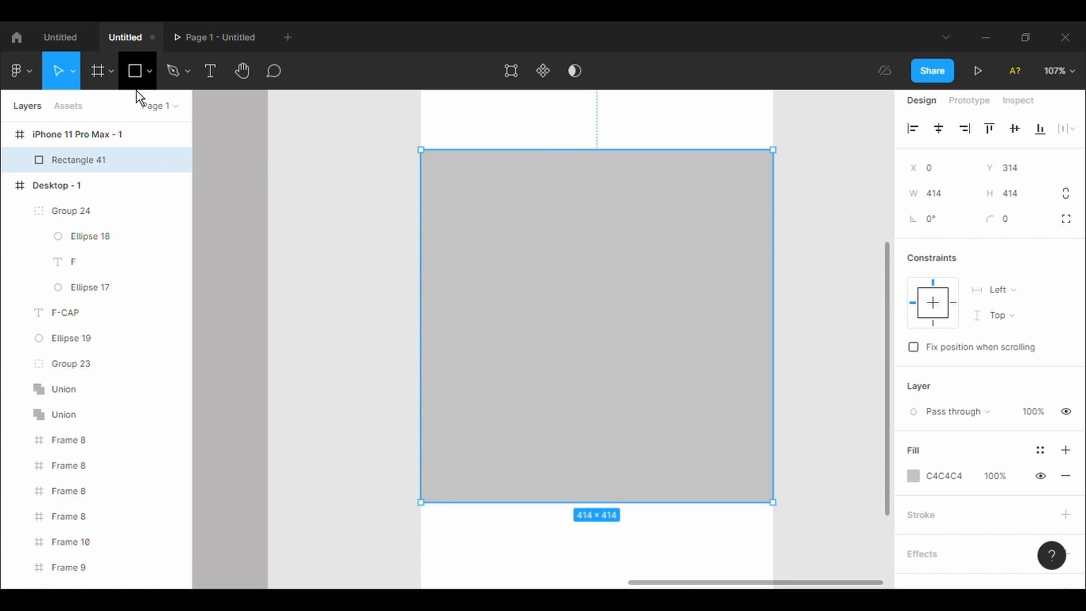
drag(542, 201, 646, 294)
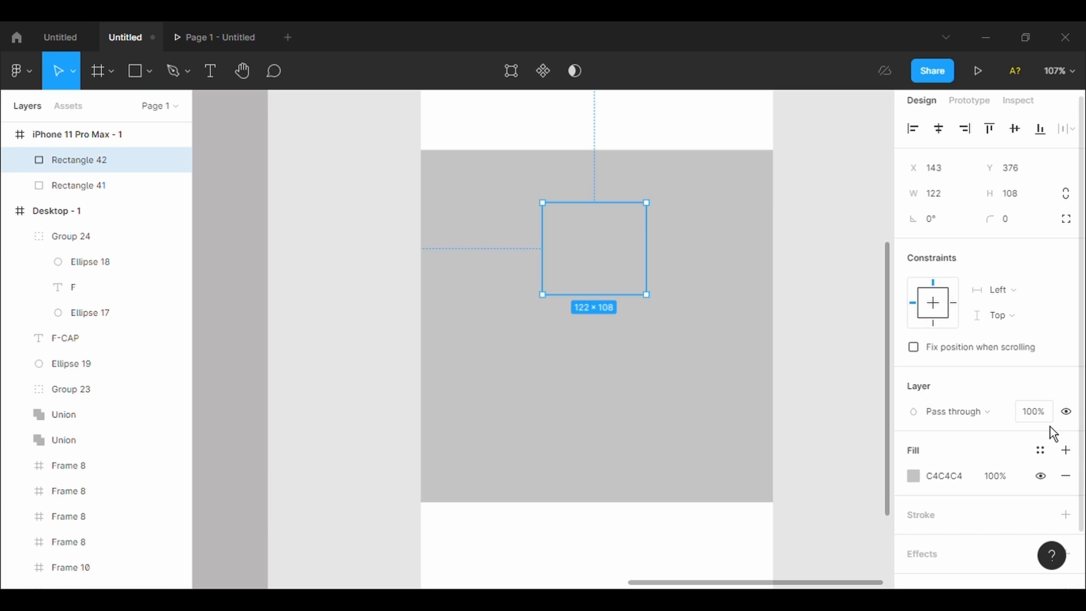
key(ctrl+g)
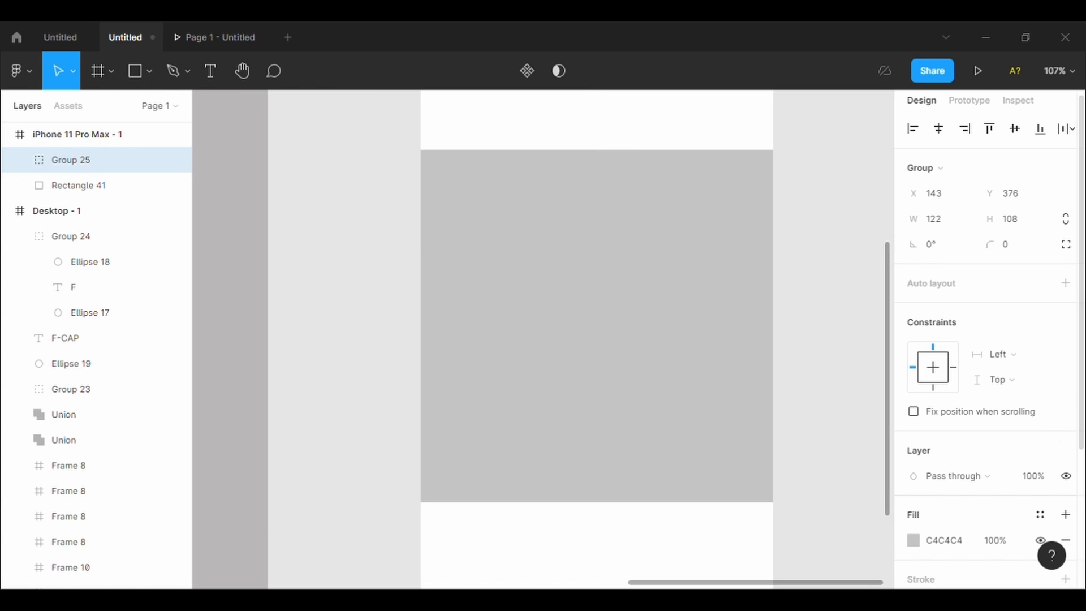
click(1065, 283)
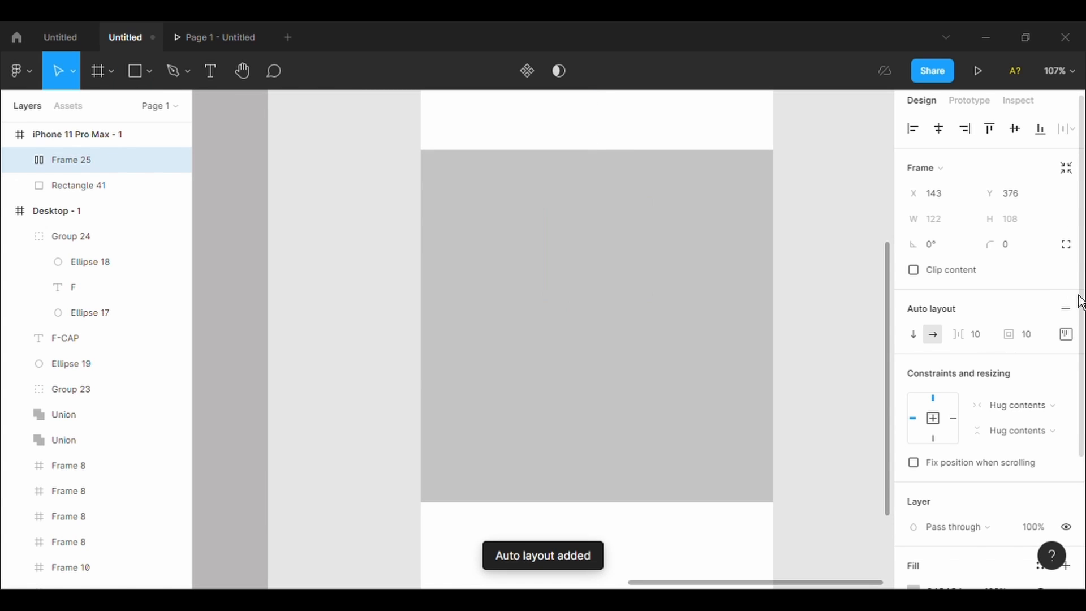
click(1073, 312)
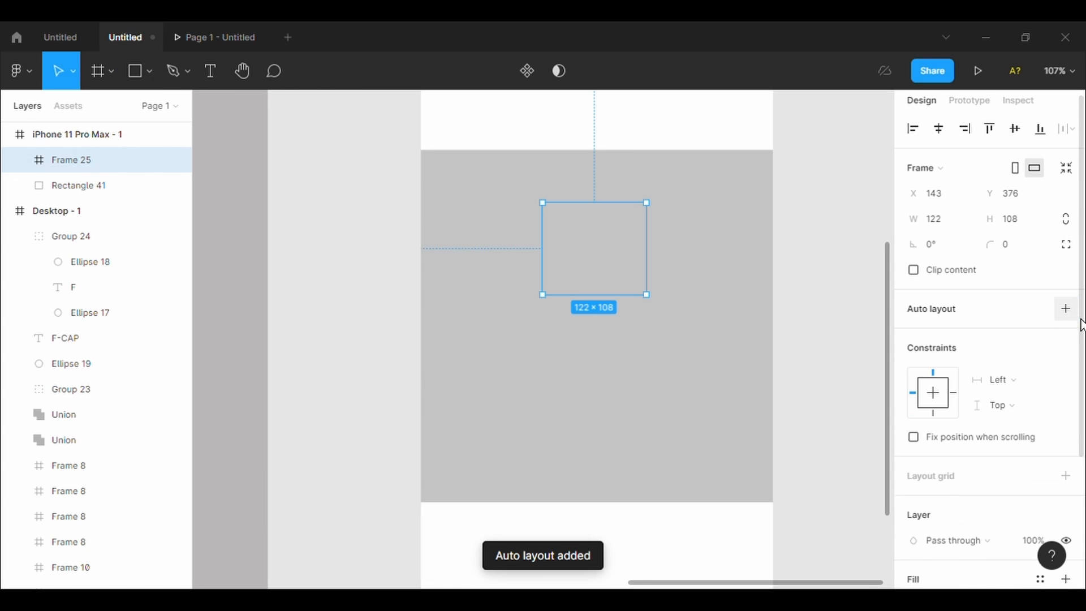
click(1070, 480)
click(604, 349)
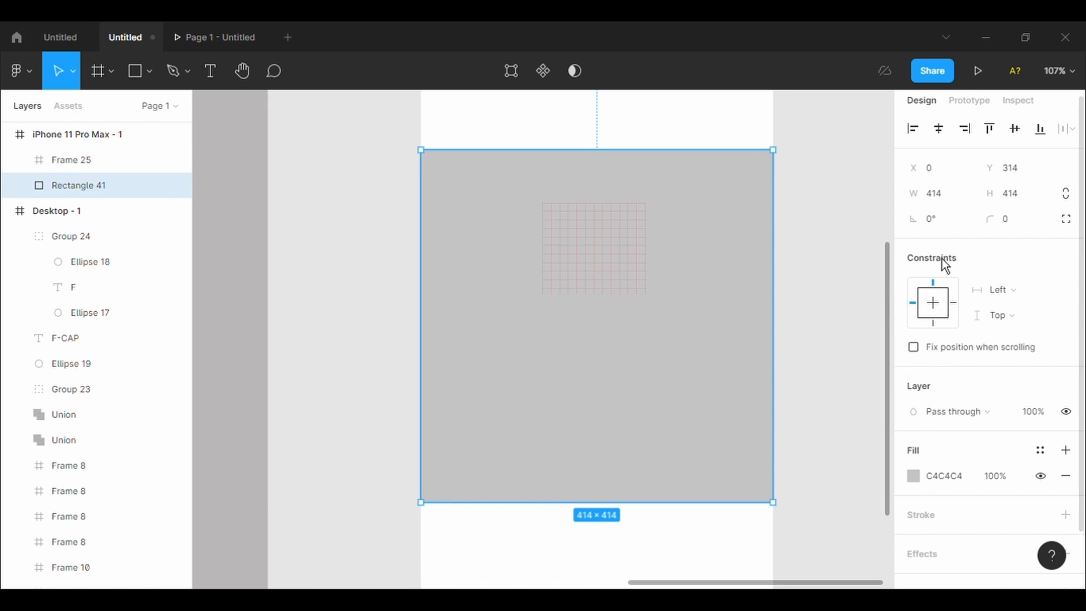
key(Tab)
key(ctrl+z)
key(ctrl+z)
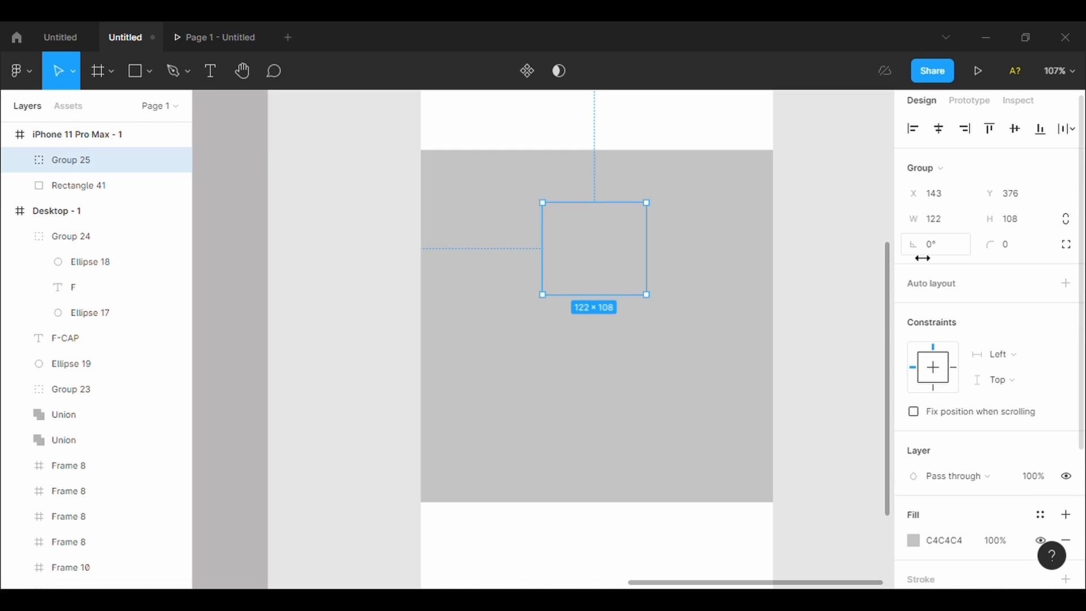
Group the 414 × 414 square, convert it to a frame without auto layout, and add a 10px layout grid to it
click(748, 369)
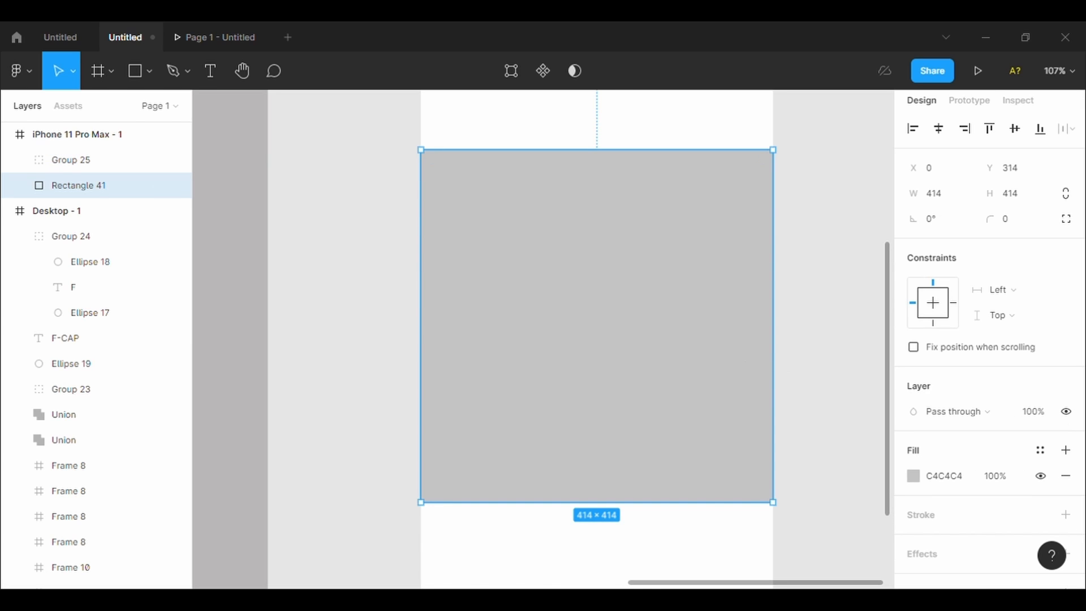
key(ctrl+g)
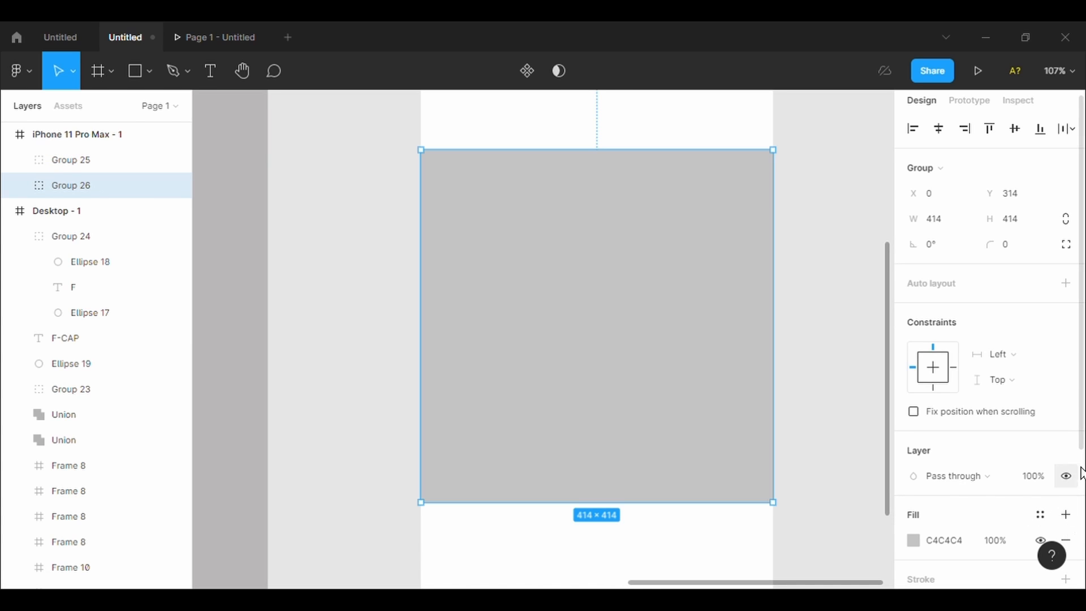
click(1078, 291)
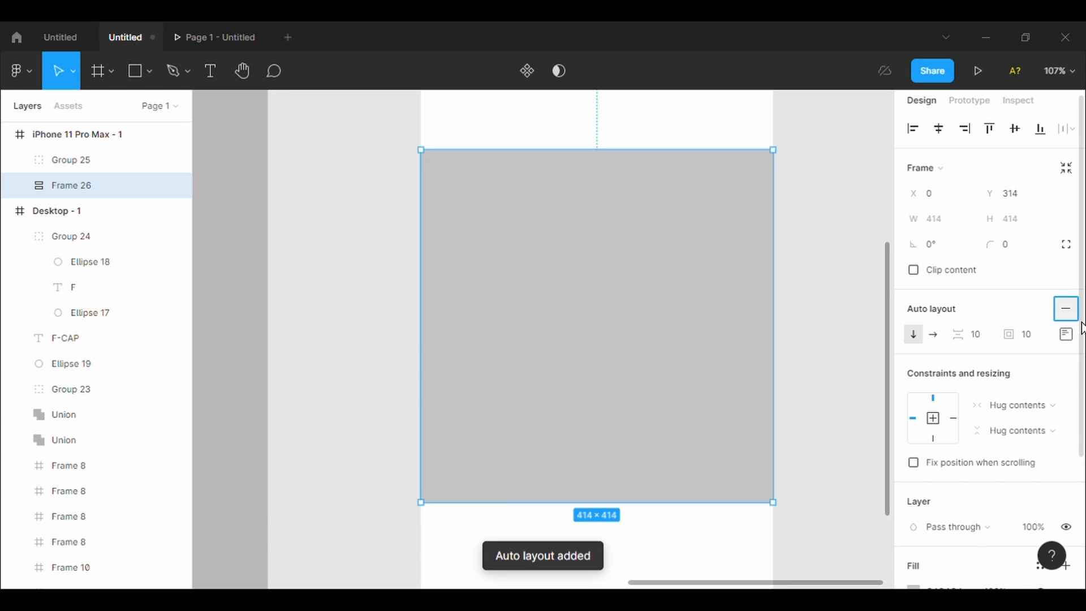
click(1066, 308)
click(1066, 477)
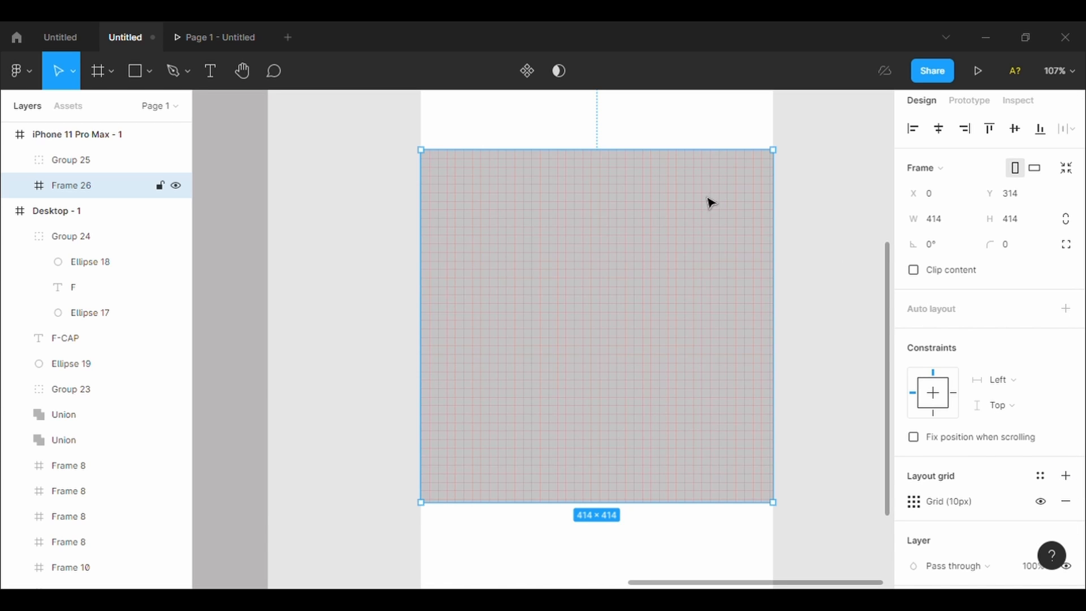
Add a 1-wide black inside stroke to the small rectangle's group and move it to about X 146, Y 394
click(581, 255)
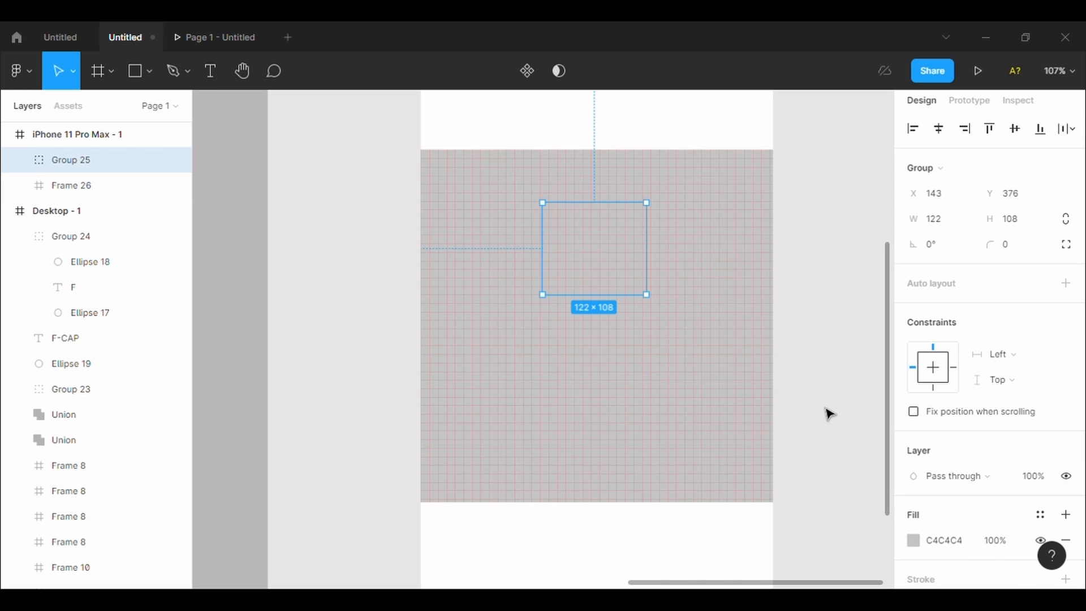
drag(829, 414, 387, 388)
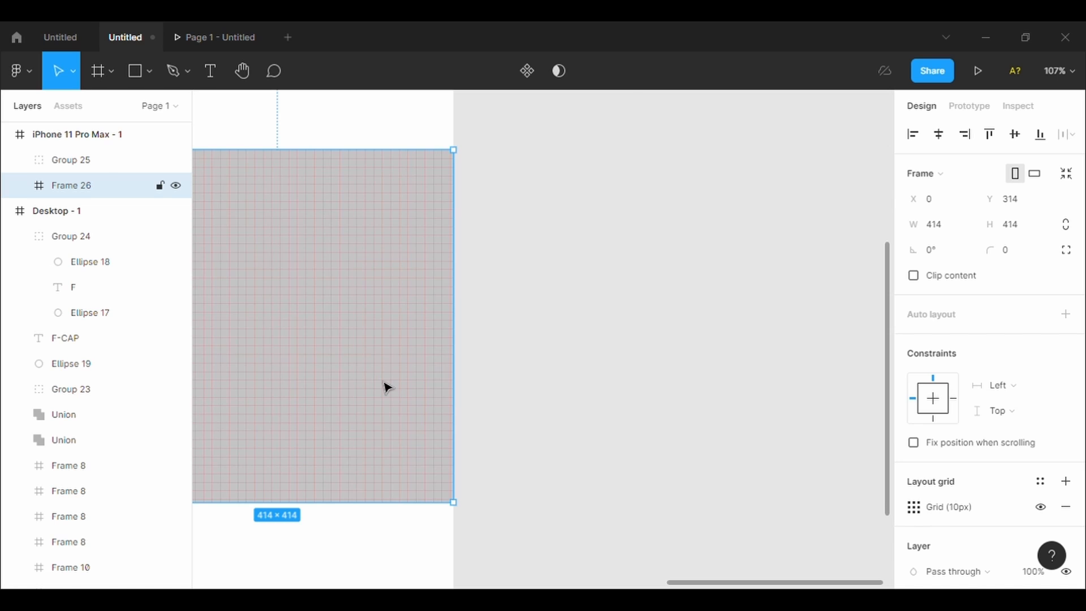
scroll(387, 387, left, 3)
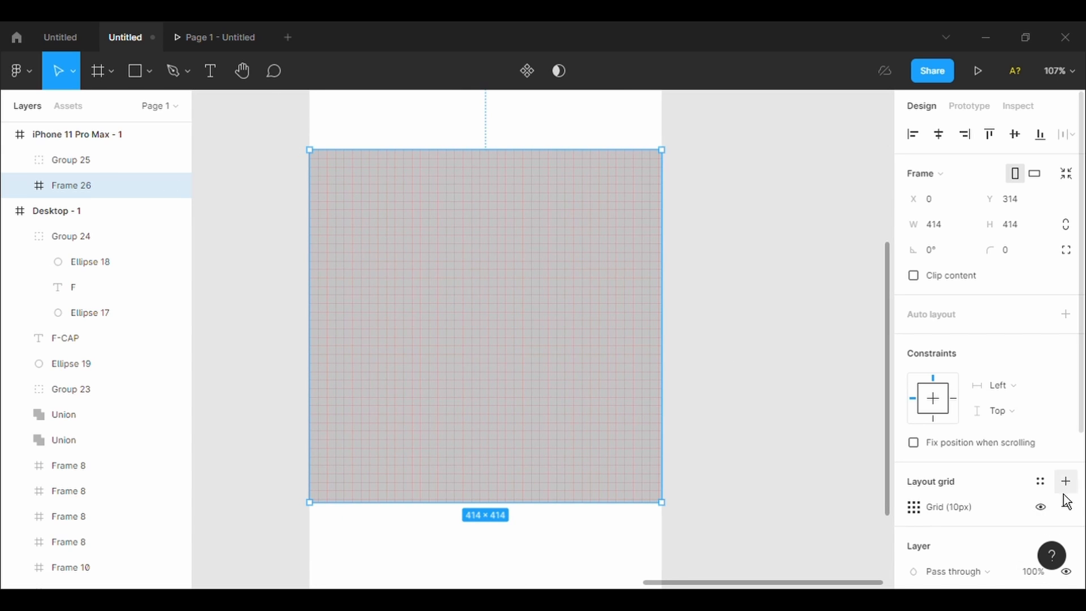
click(508, 247)
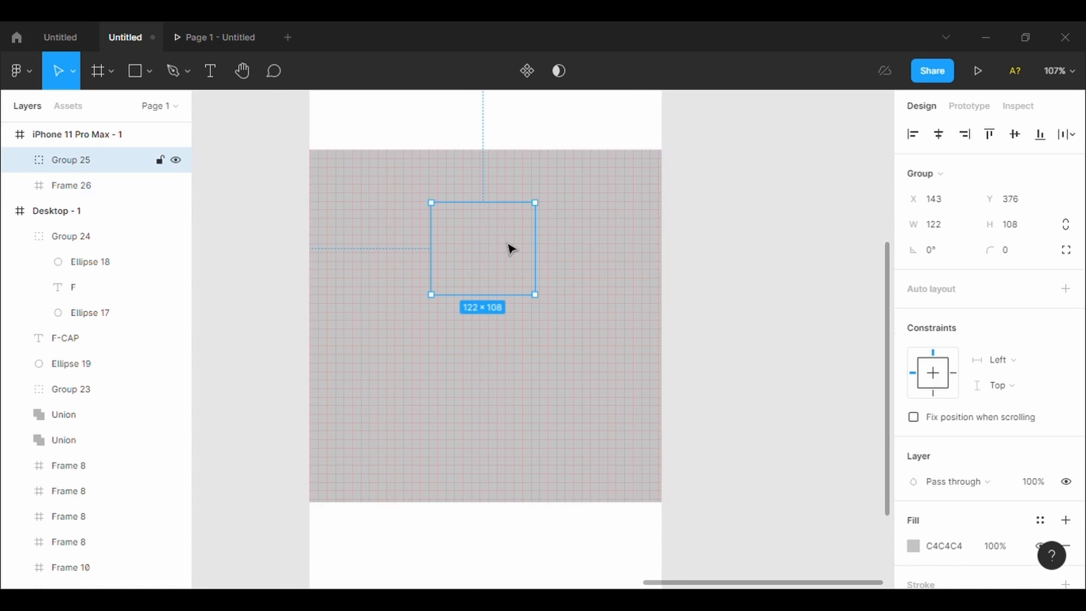
scroll(1042, 497, down, 3)
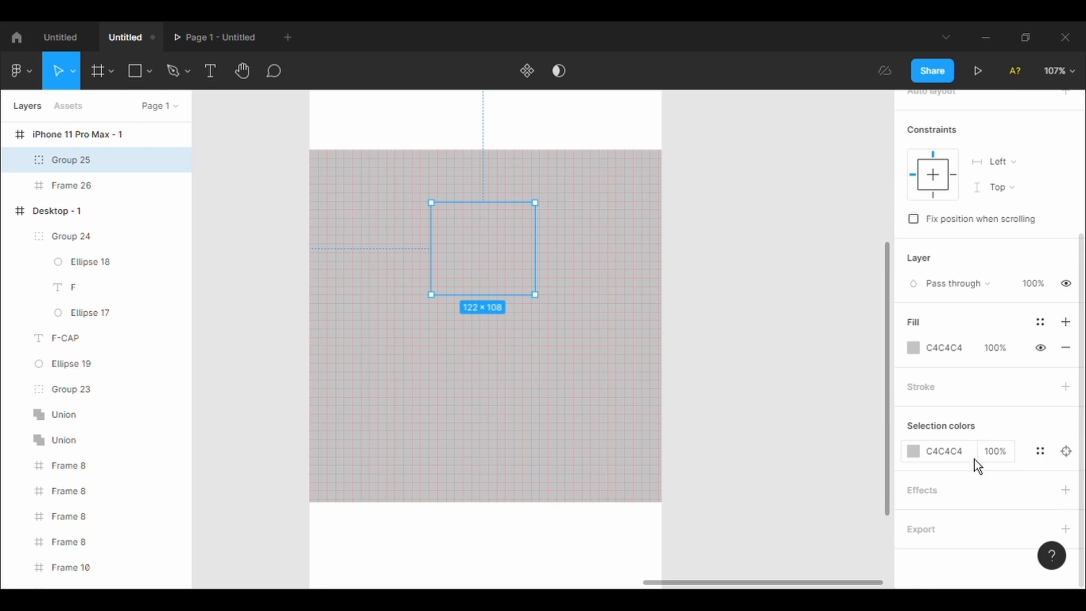
click(1065, 386)
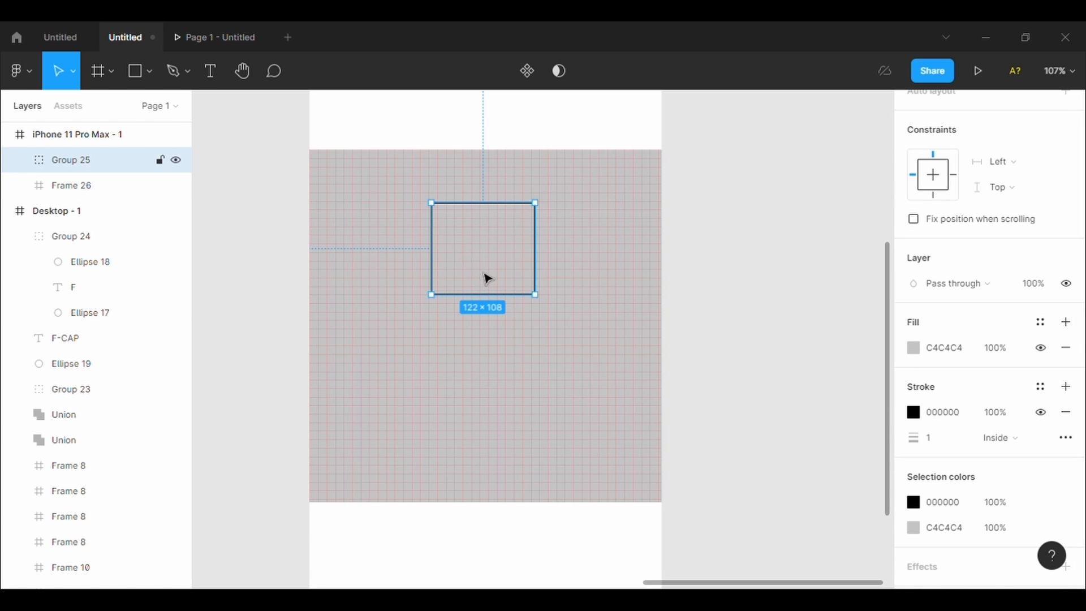
mouse_move(482, 271)
mouse_down()
mouse_move(449, 295)
mouse_move(472, 274)
mouse_move(487, 281)
mouse_up()
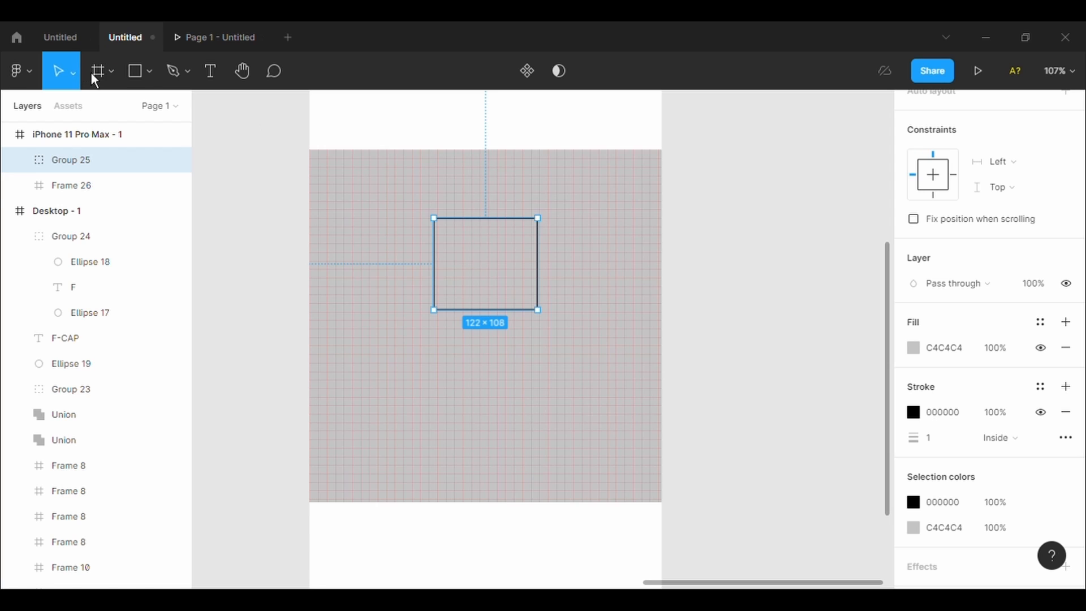
Edit the small rectangle's vector points and round both of its top corners with a radius of 50
double_click(512, 279)
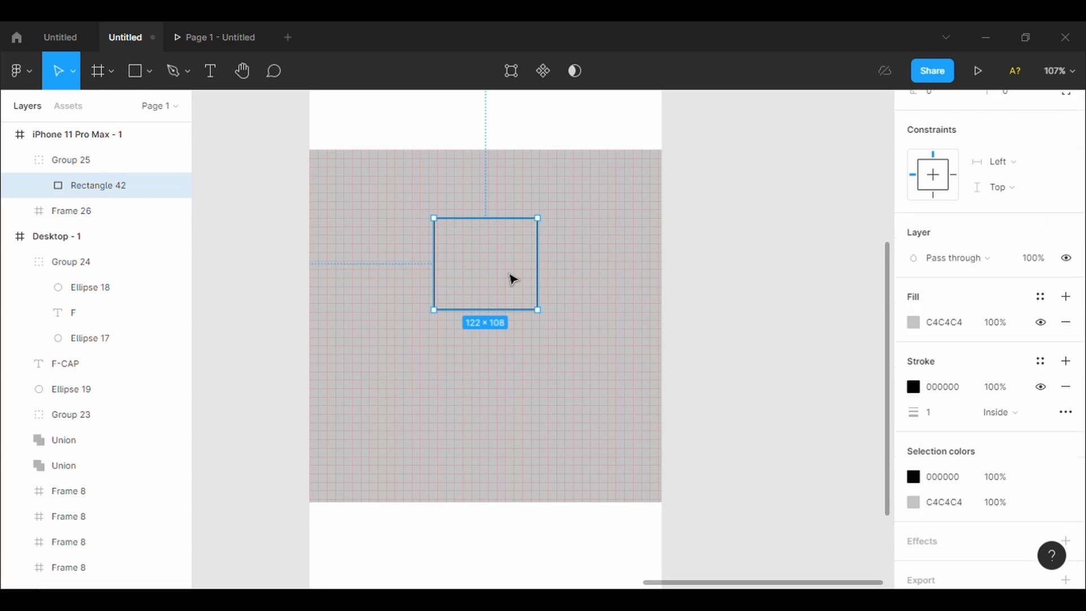
key(Return)
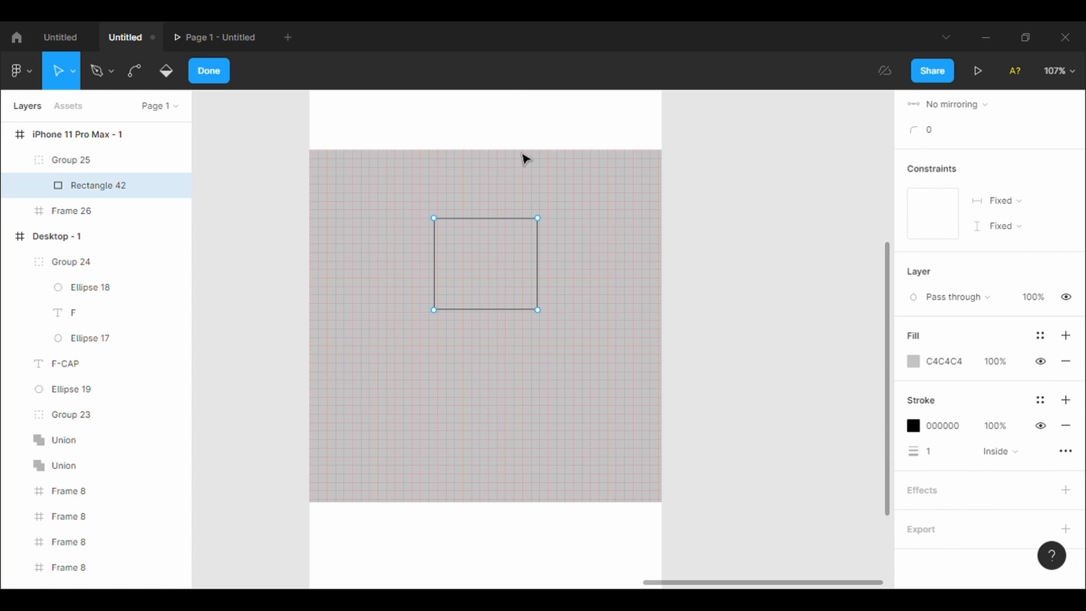
click(537, 218)
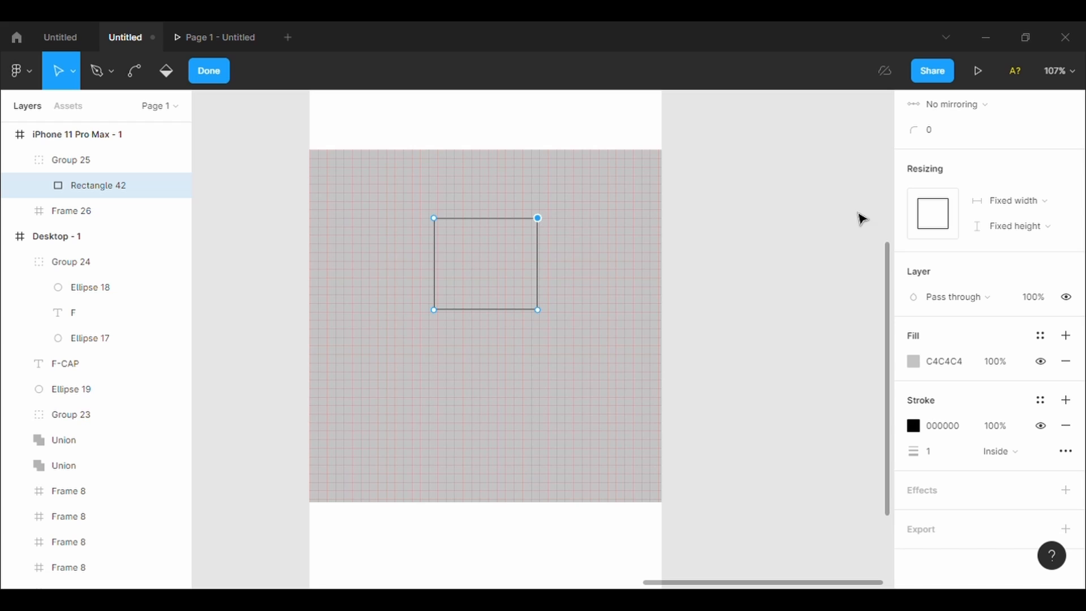
scroll(1002, 299, up, 3)
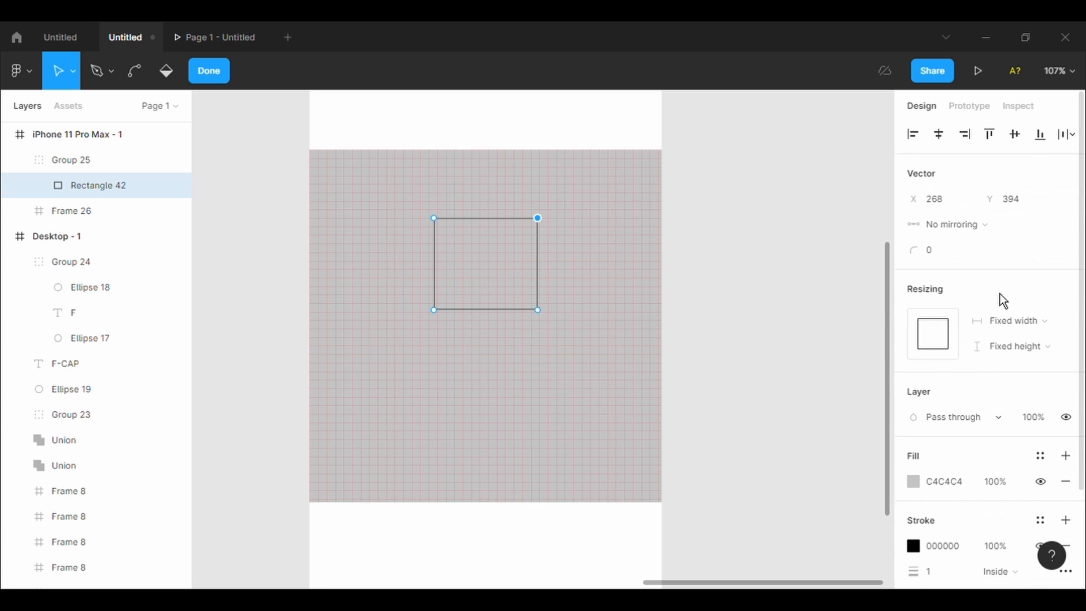
click(944, 265)
key(Return)
click(435, 218)
click(968, 261)
double_click(966, 261)
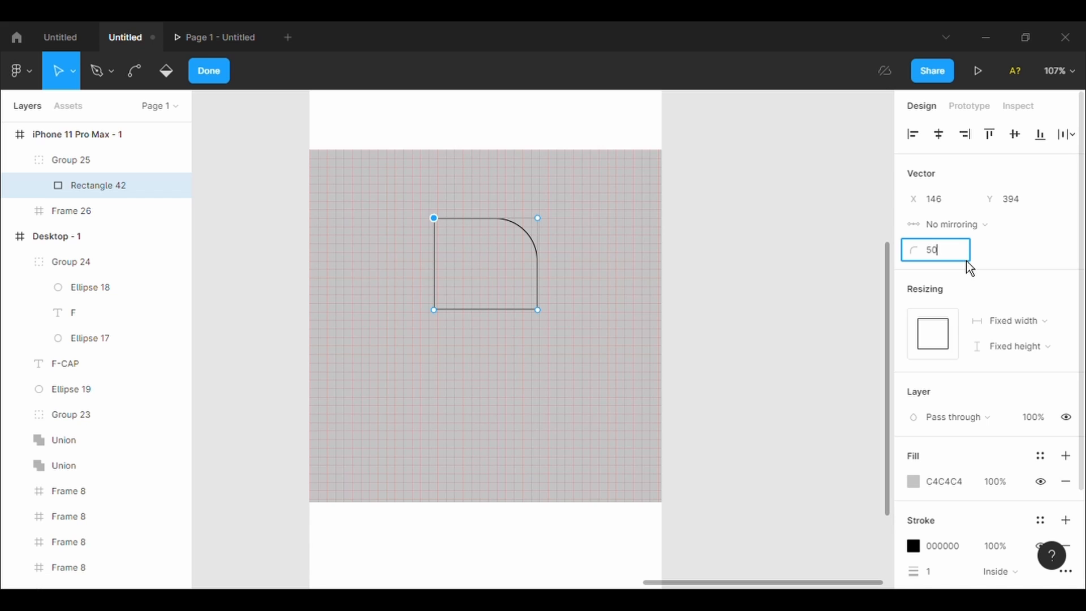
key(Return)
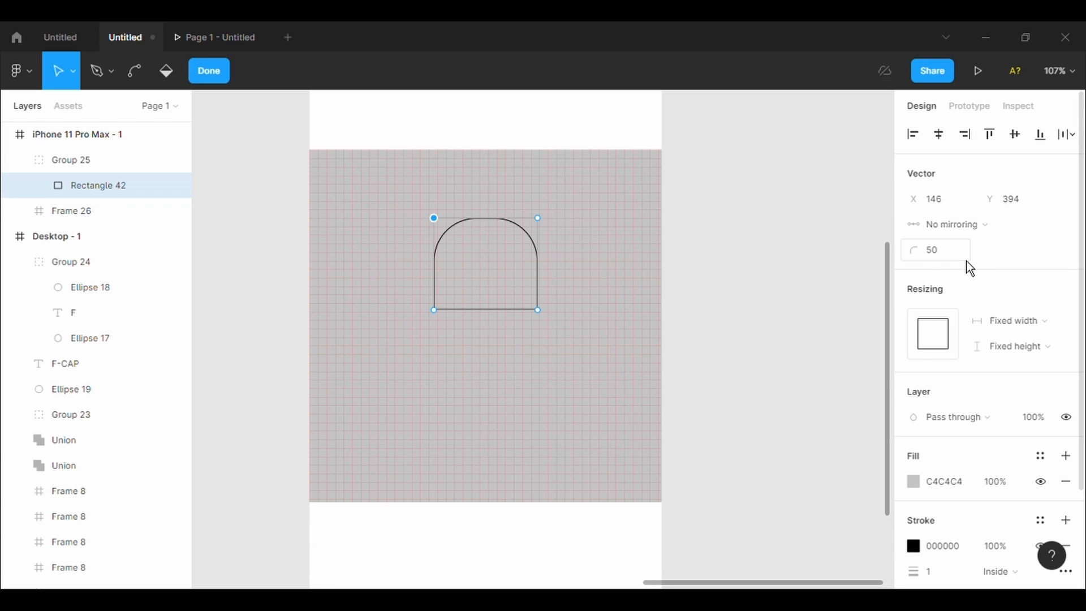
Increase the corner radius of both top points of the small shape to 70, forming a full arch
double_click(966, 261)
key(BackSpace)
text(70)
key(Return)
click(540, 228)
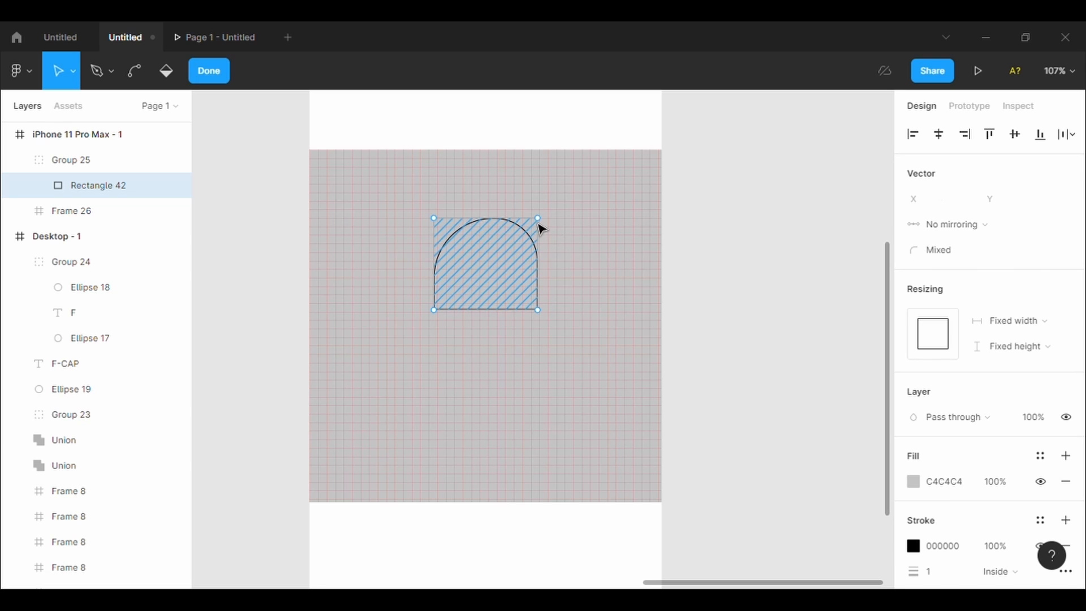
click(538, 220)
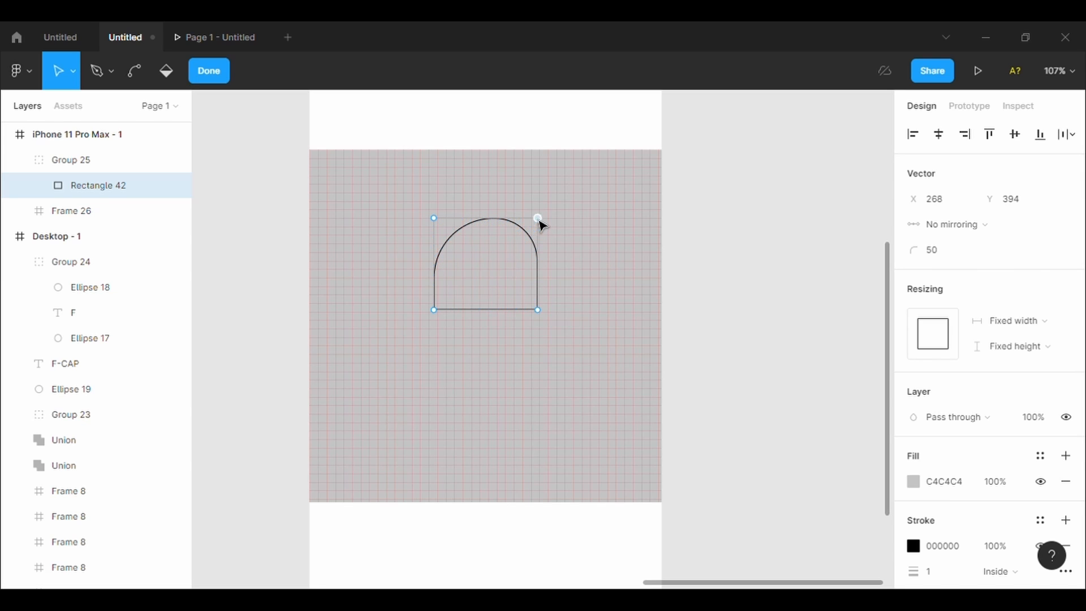
click(955, 251)
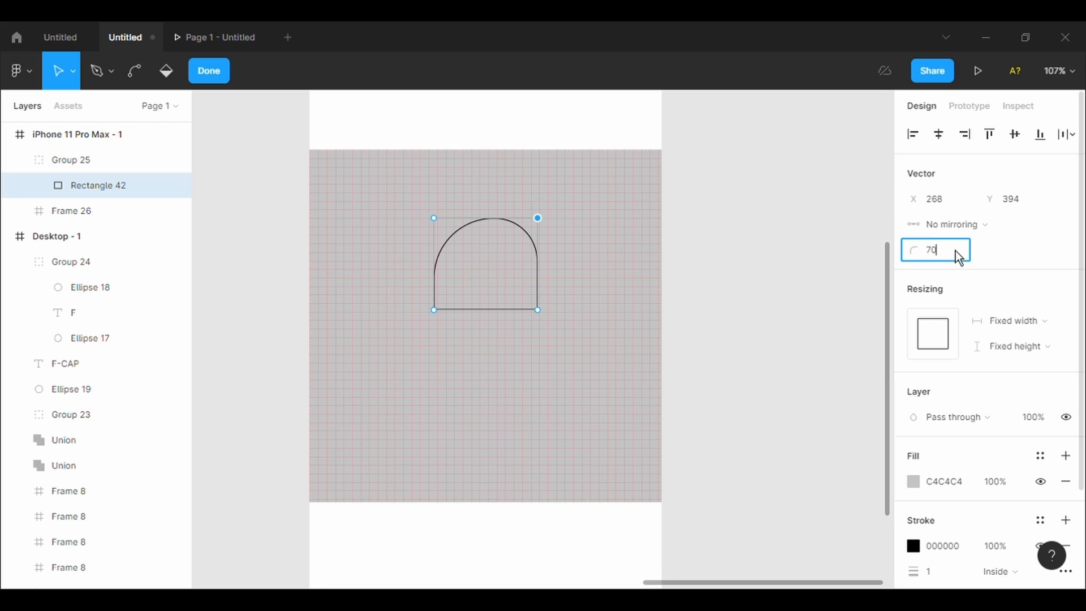
key(Return)
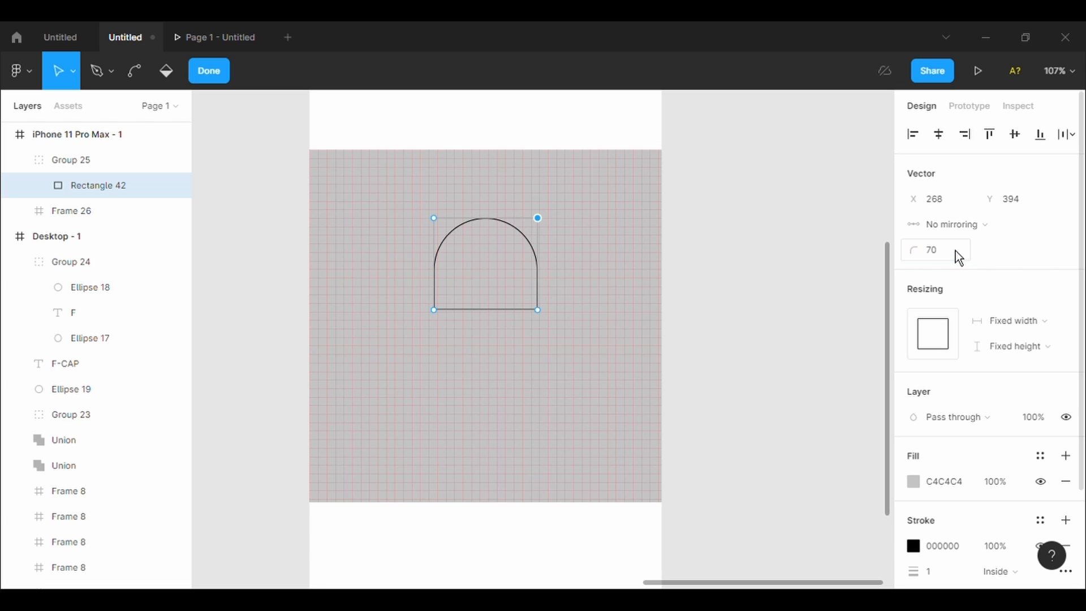
Stretch the arch by moving both bottom corner points straight down to about Y 590, and shift the whole shape slightly lower
click(634, 367)
drag(543, 315, 540, 391)
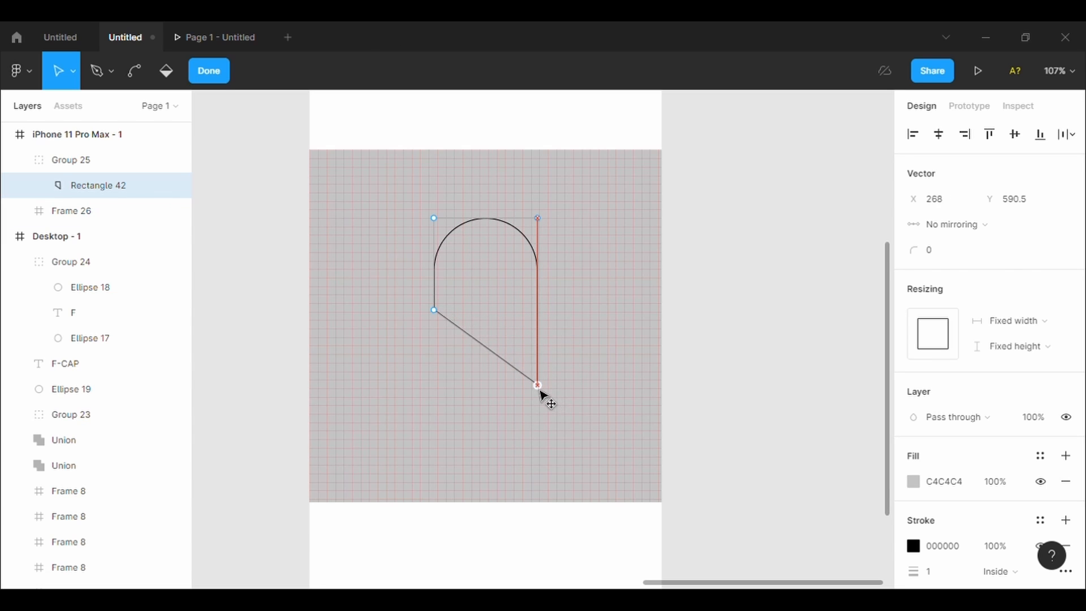
drag(434, 310, 444, 392)
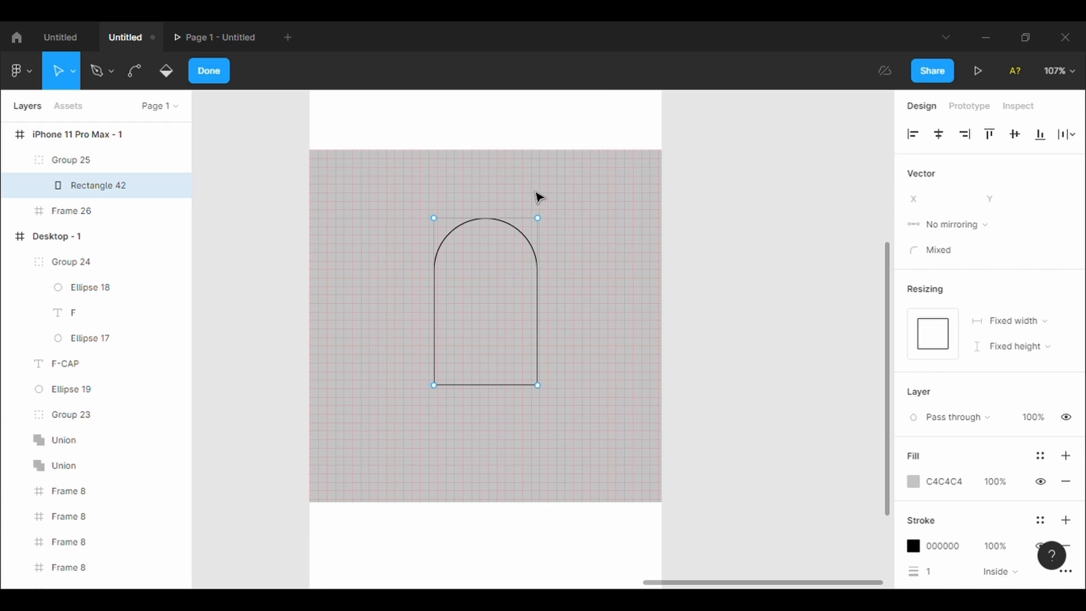
mouse_move(487, 332)
mouse_down()
mouse_move(488, 351)
mouse_move(491, 330)
mouse_up()
click(564, 372)
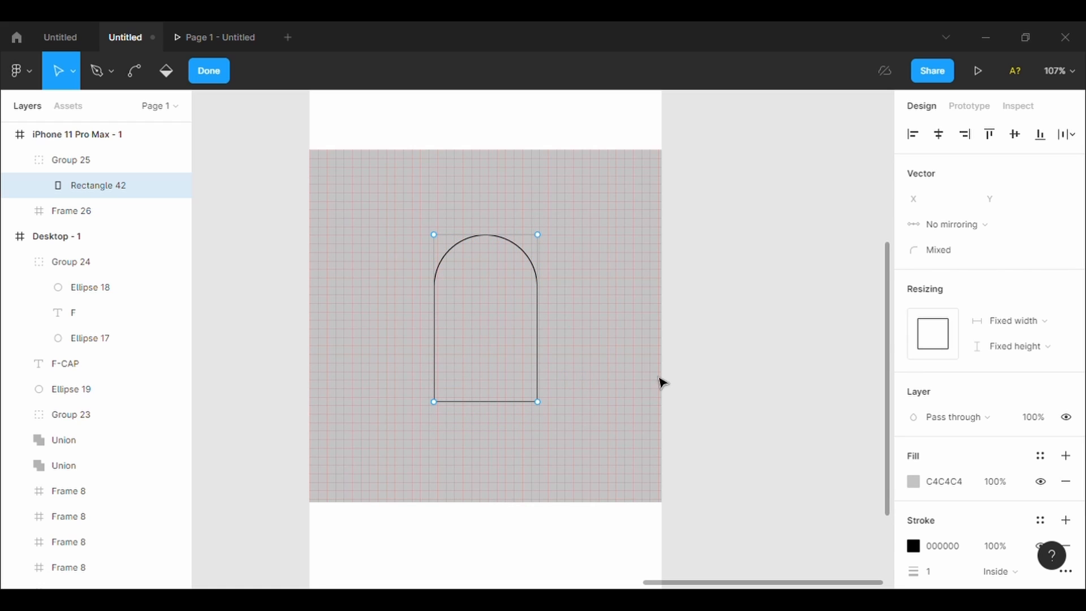
click(1065, 520)
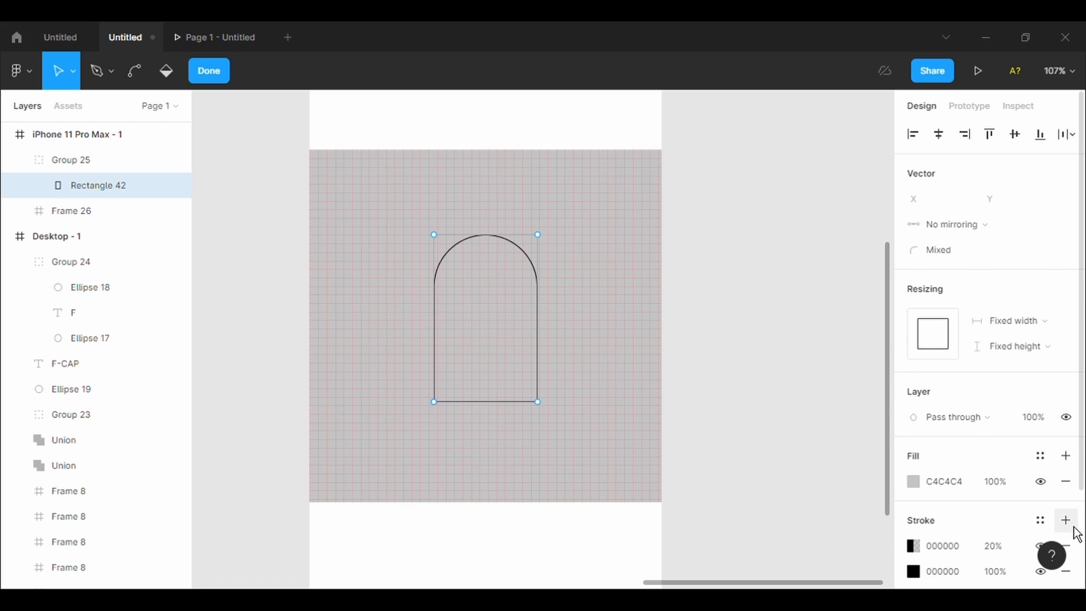
scroll(1027, 503, down, 3)
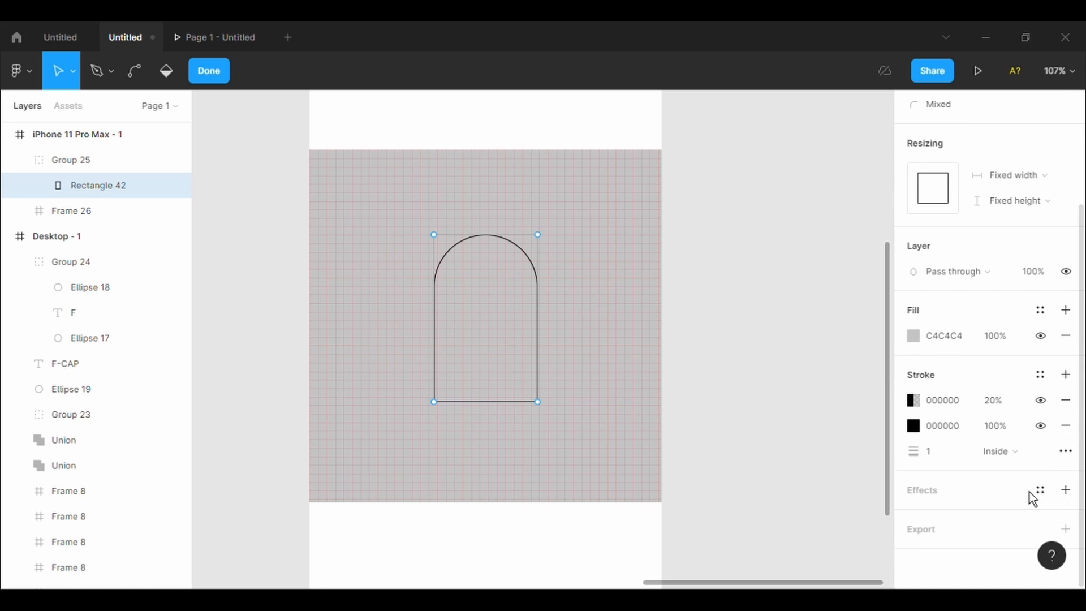
click(1066, 402)
Set the arch's stroke width to 7 and finish editing its vector points
click(969, 453)
key(BackSpace)
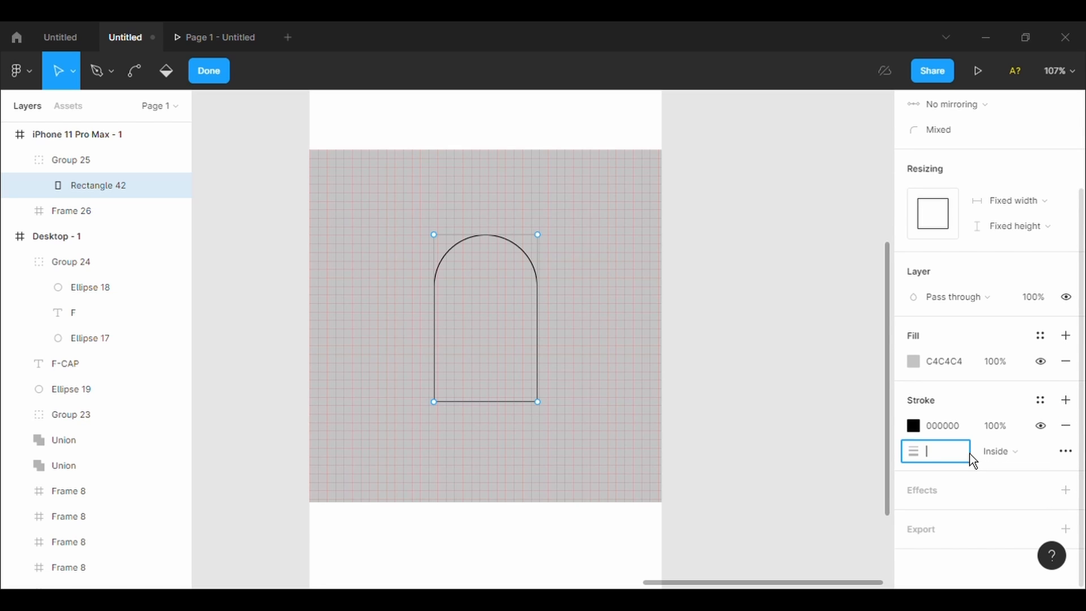
text(7)
key(Return)
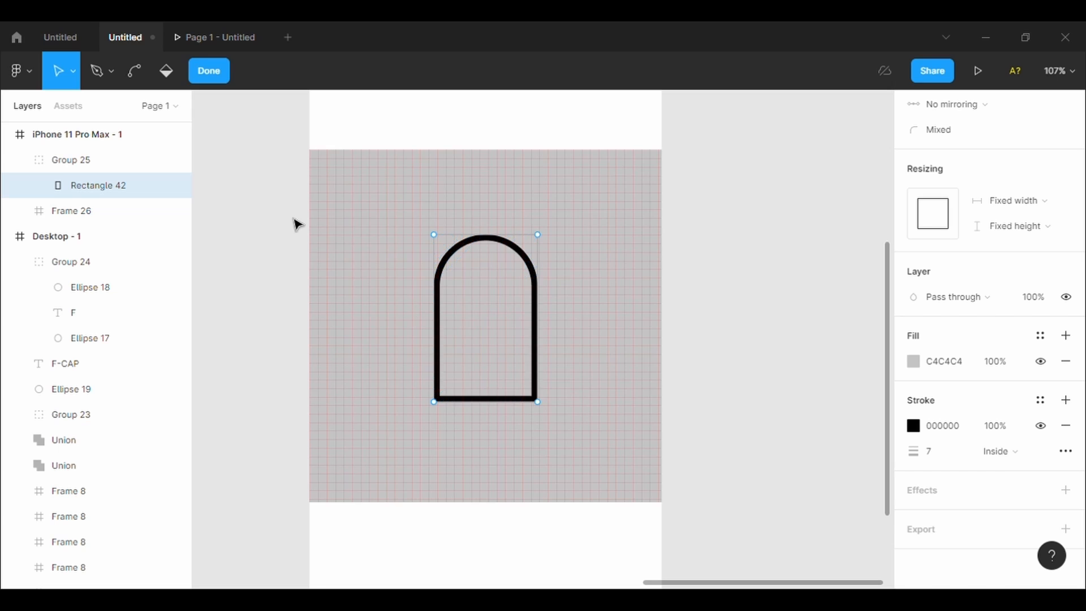
scroll(294, 225, down, 7)
scroll(286, 232, up, 4)
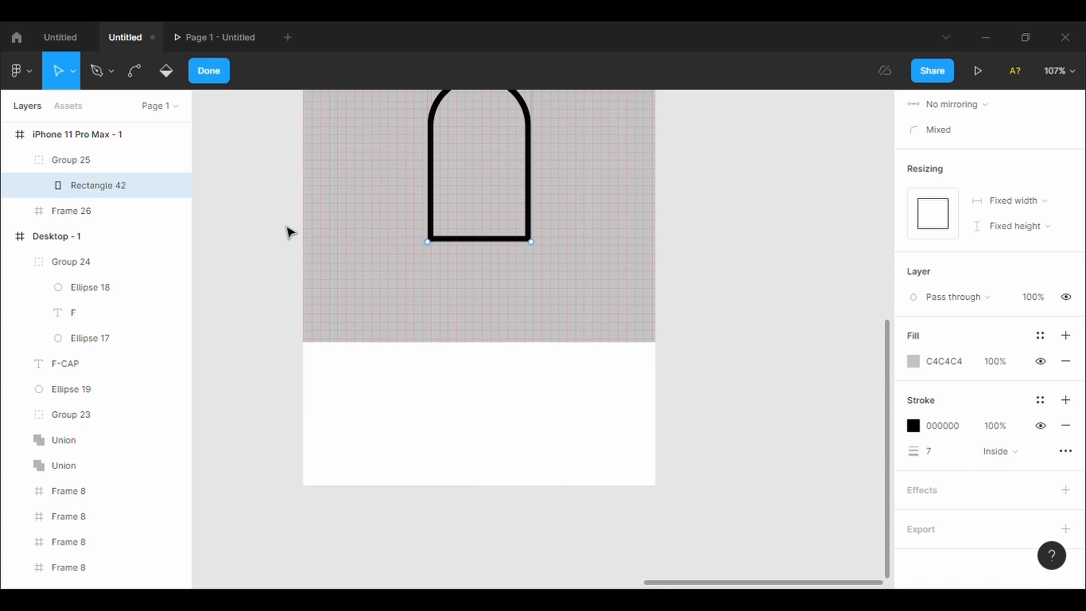
scroll(288, 231, up, 4)
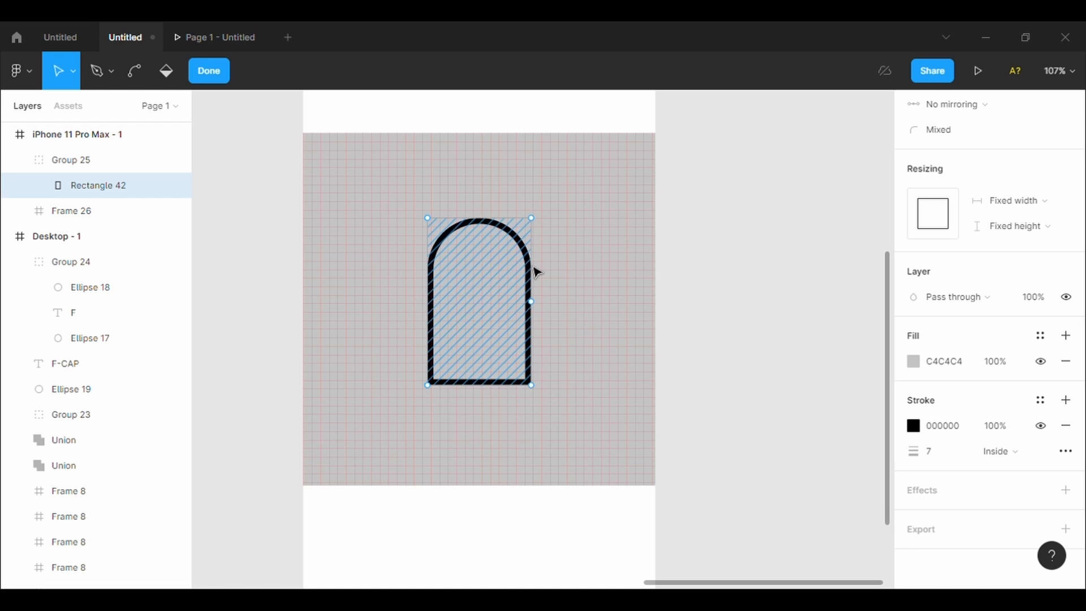
click(211, 71)
Draw a small ellipse about 17 × 30 beside the arch, near the frame's left edge
click(150, 71)
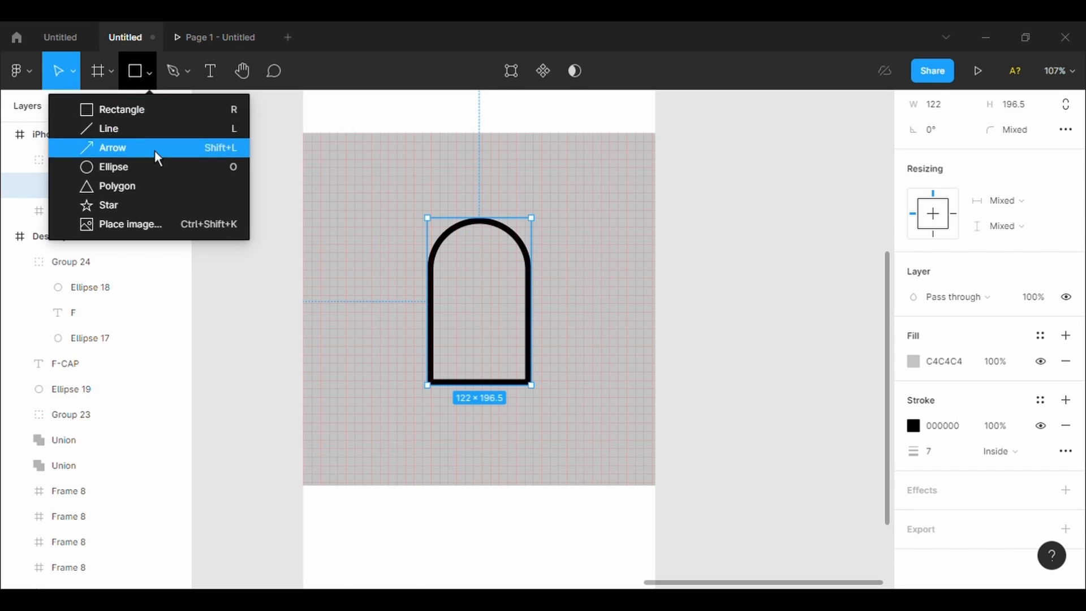
click(155, 165)
drag(331, 222, 354, 259)
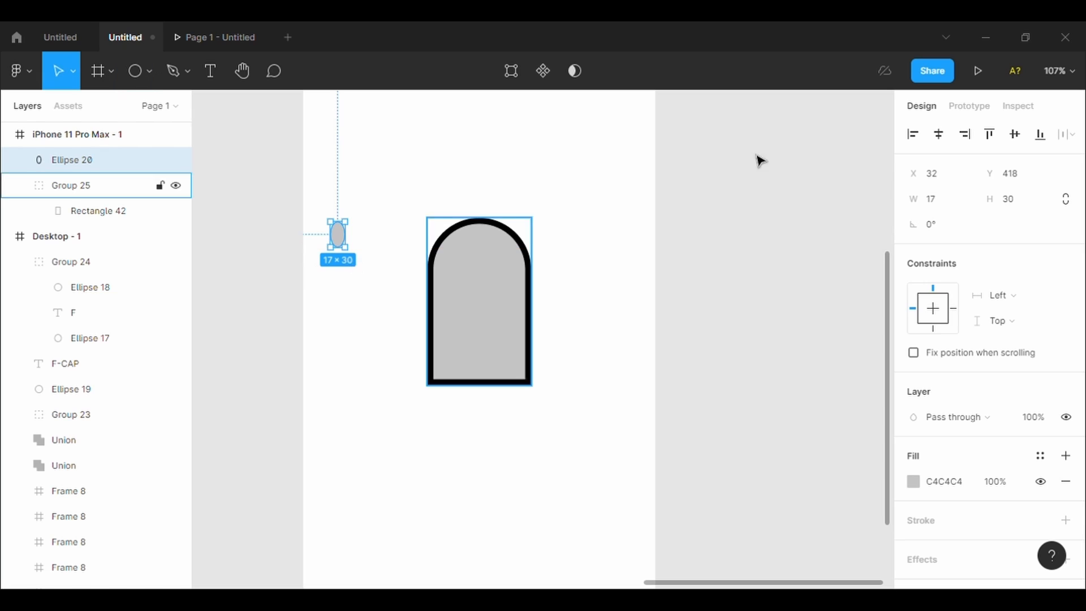
Set the small ellipse's width and height to 35 each, making it a circle
click(945, 180)
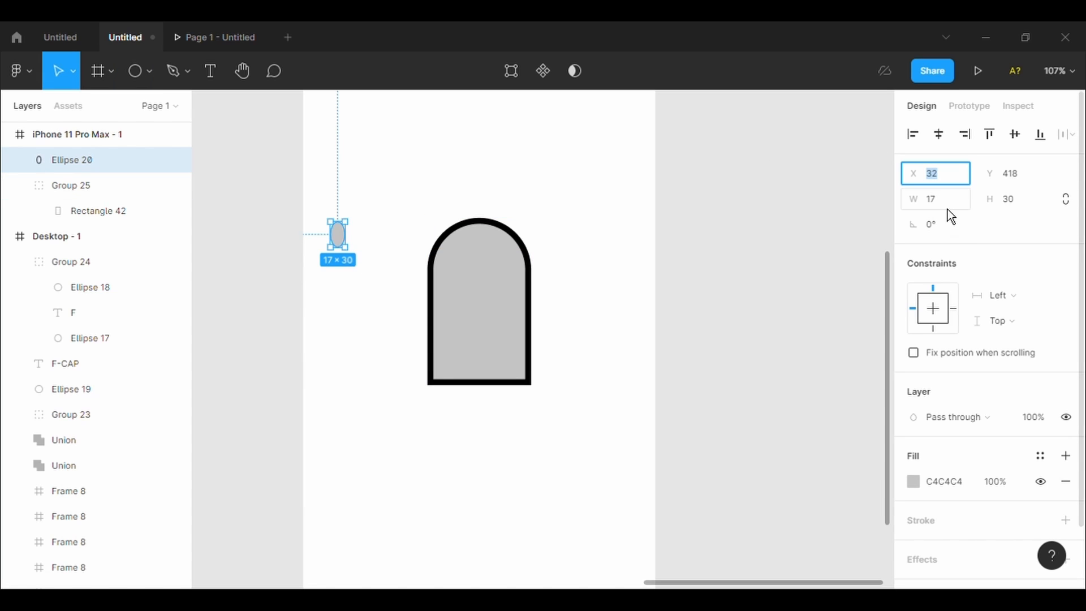
click(947, 208)
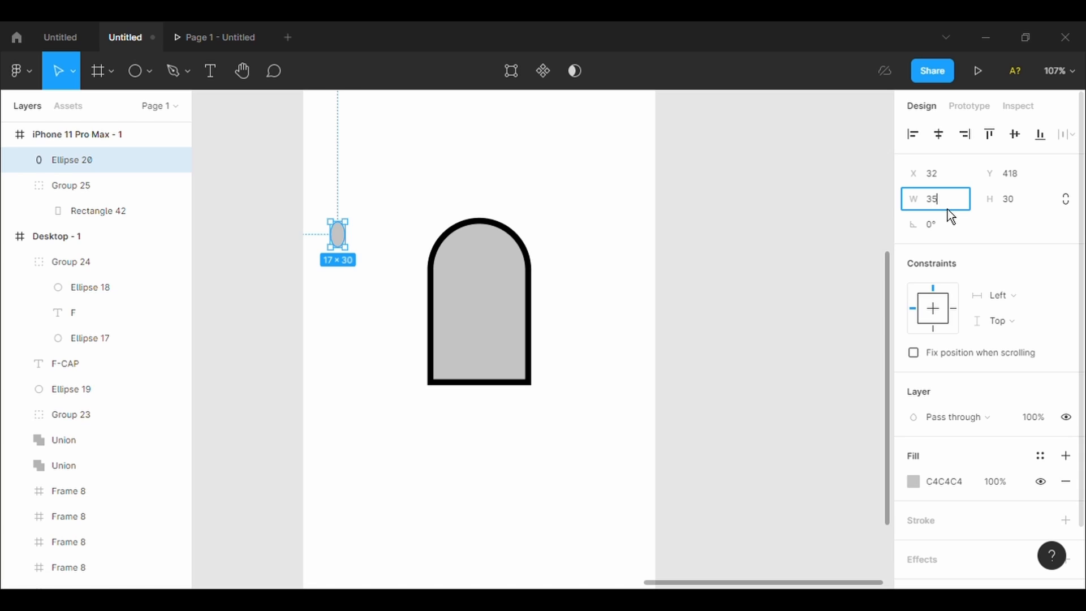
key(Return)
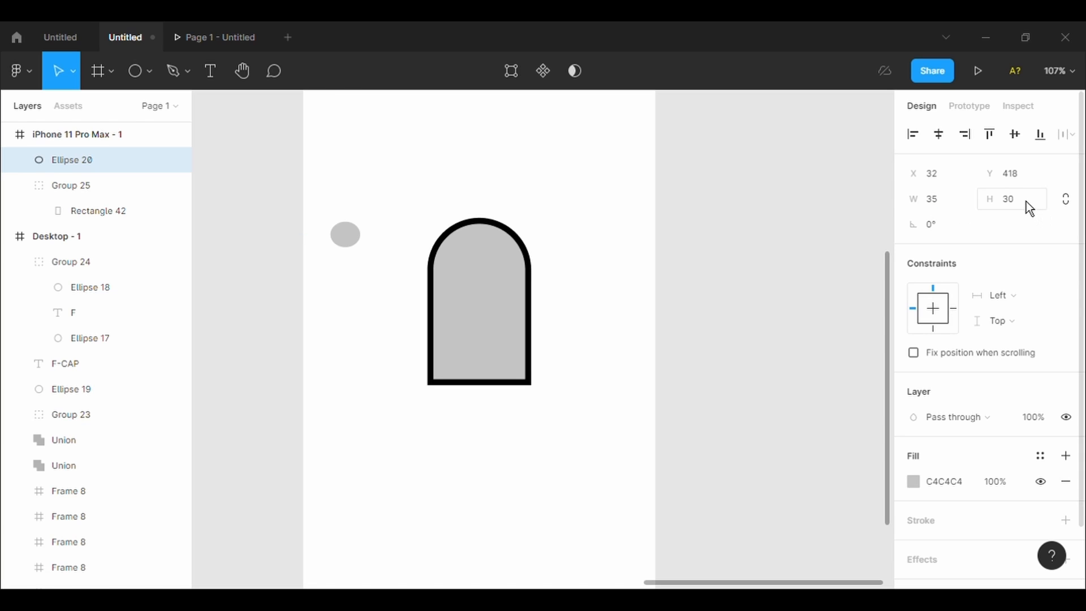
click(1025, 202)
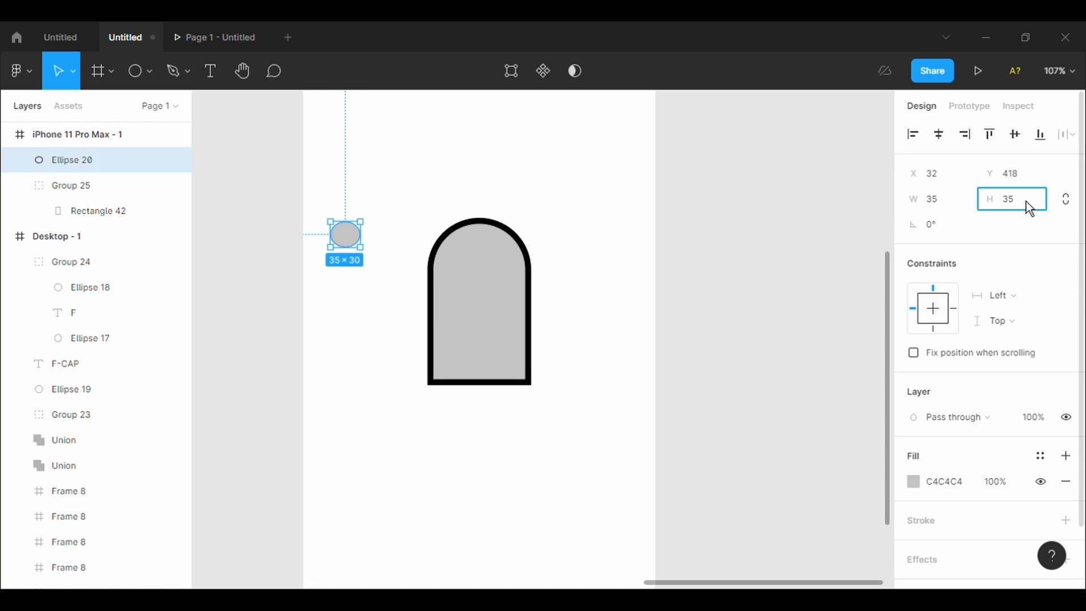
text(35)
key(Return)
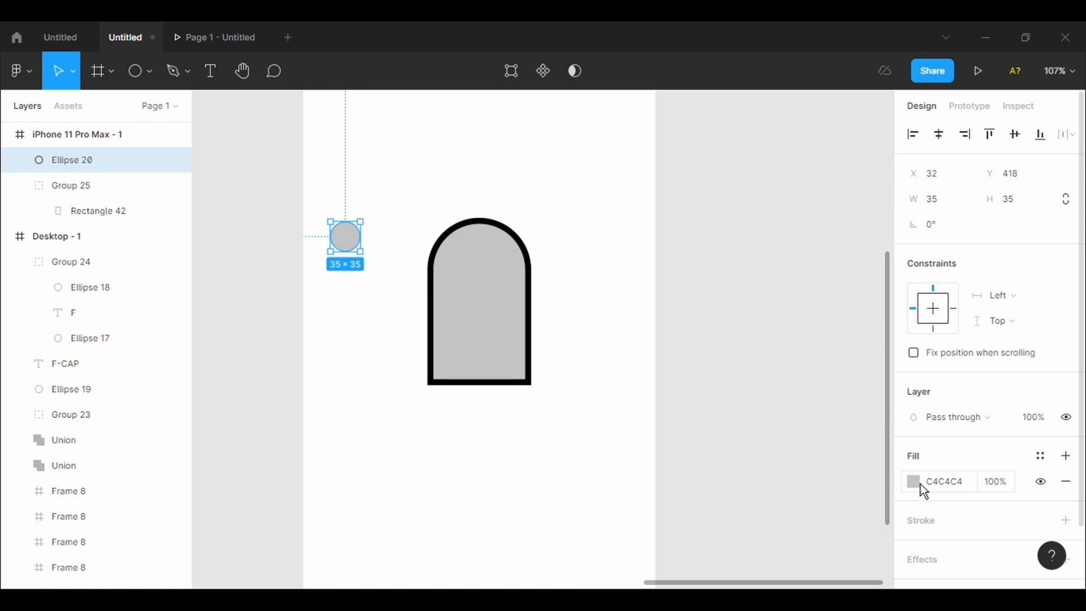
Fill the small circle with black 000000 from the document colors and group it
click(923, 485)
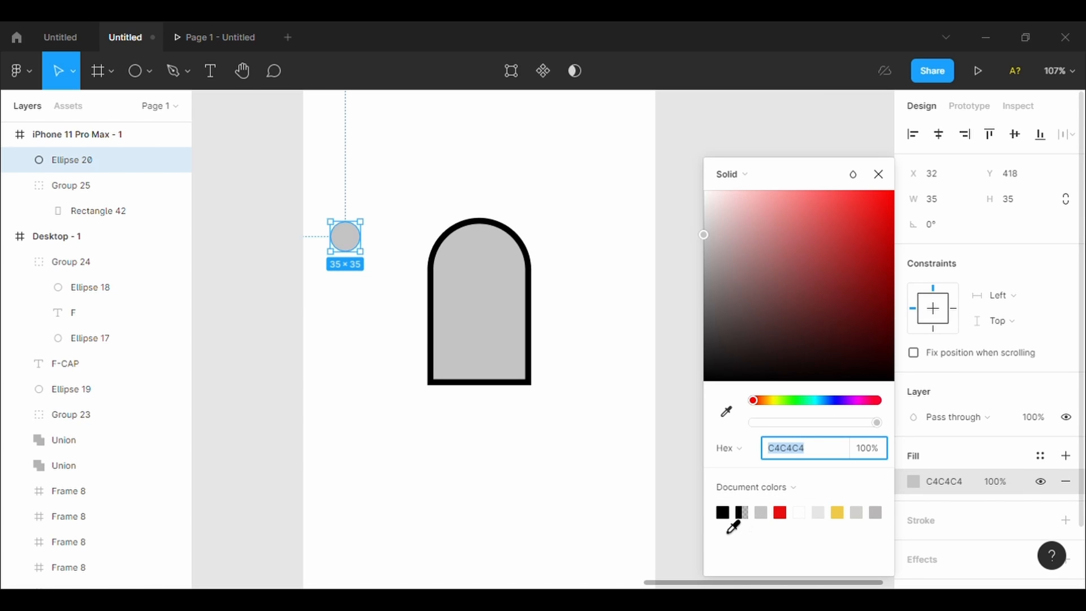
click(722, 512)
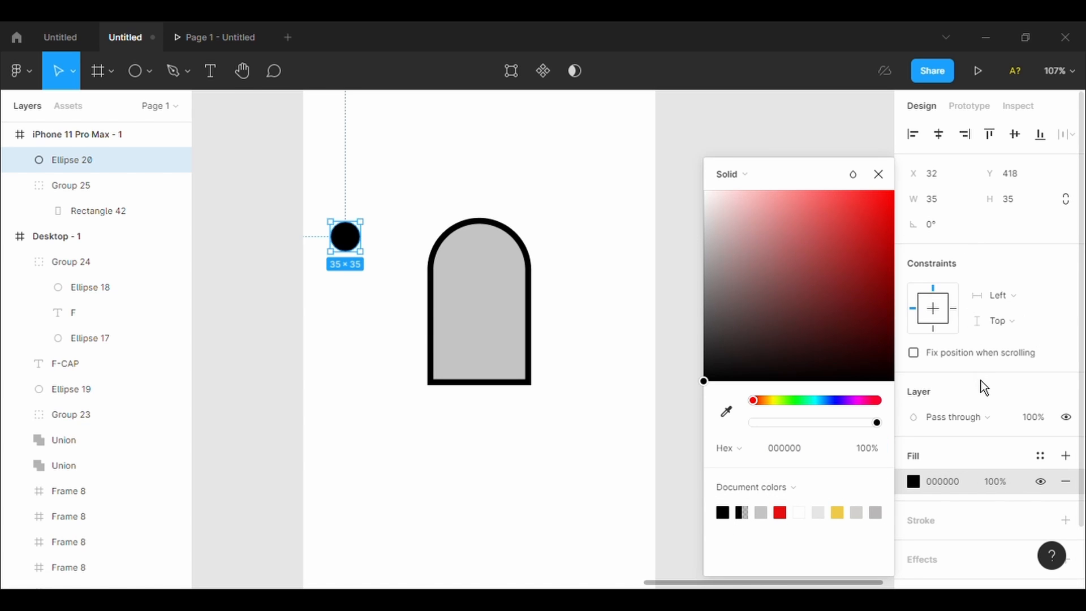
key(ctrl+g)
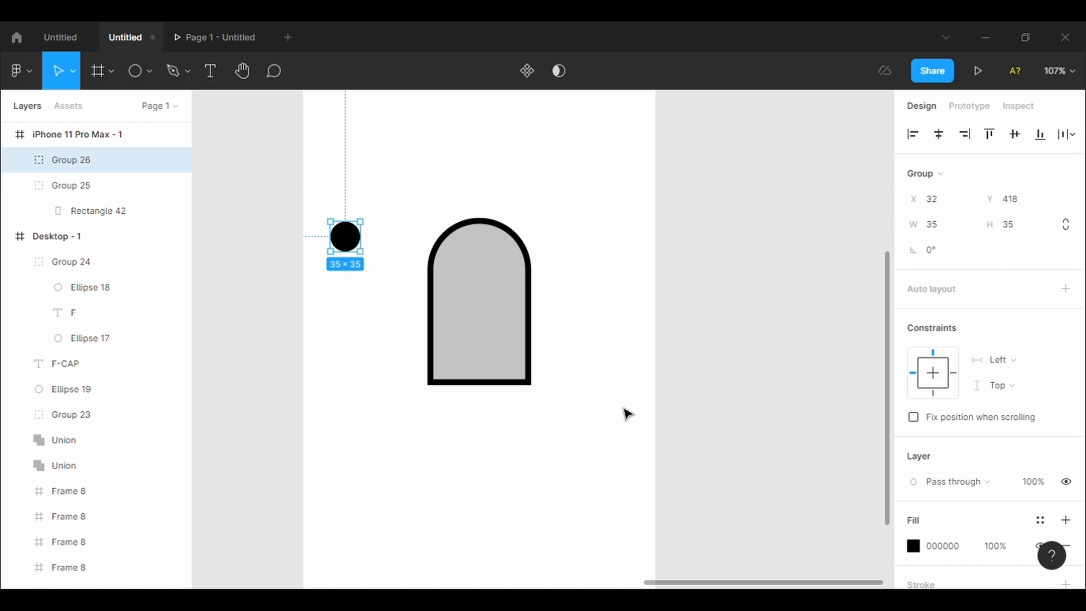
click(626, 413)
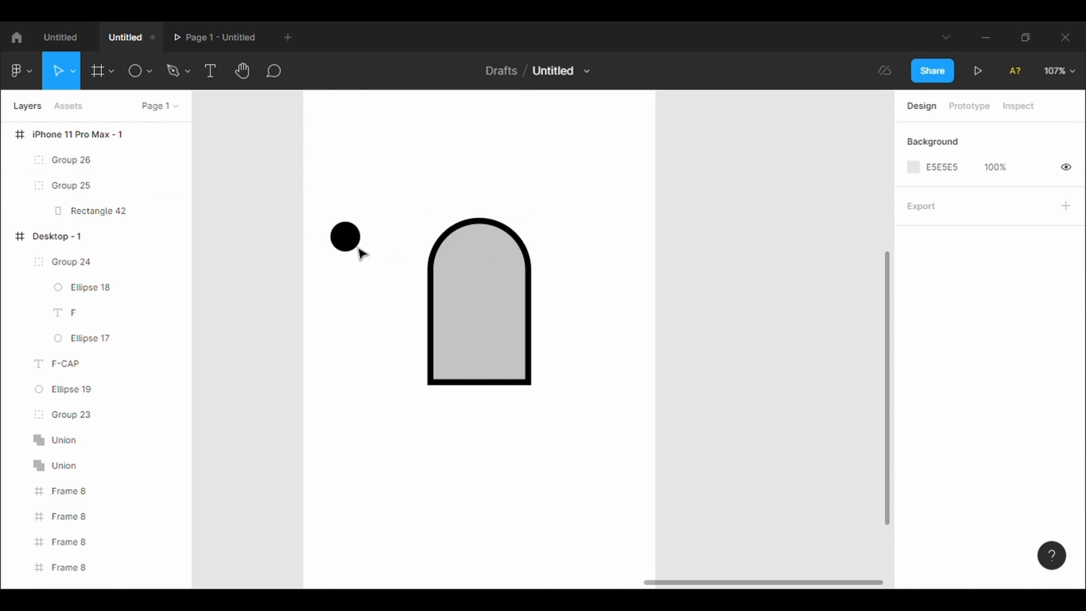
Draw a rectangle about 37 × 73 over the right half of the black circle and place it at X 48, Y 399
click(151, 85)
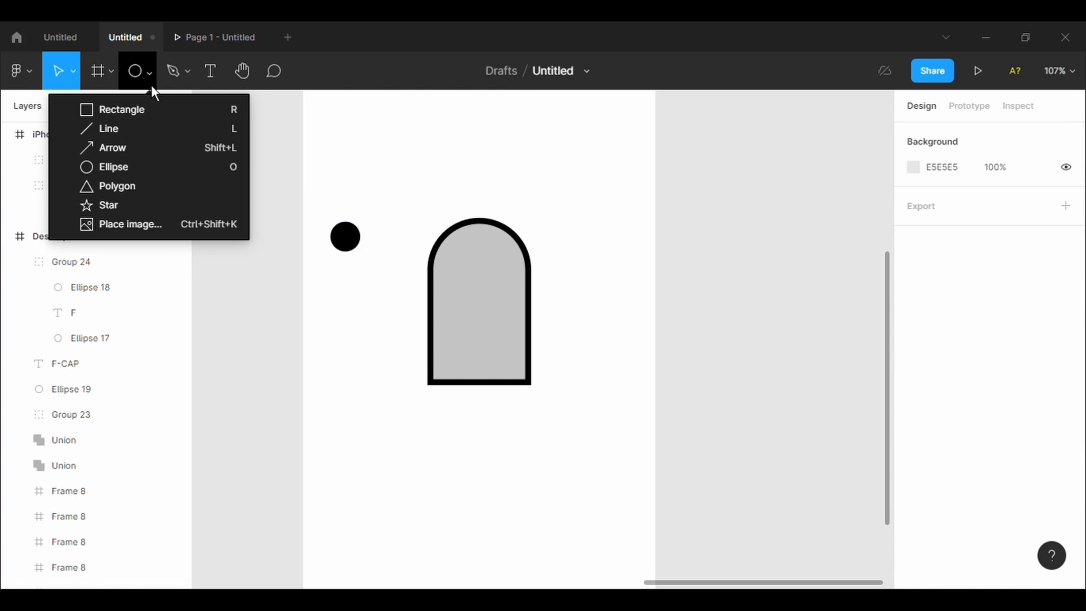
click(154, 116)
mouse_move(355, 215)
mouse_down()
mouse_move(361, 254)
mouse_move(381, 272)
mouse_up()
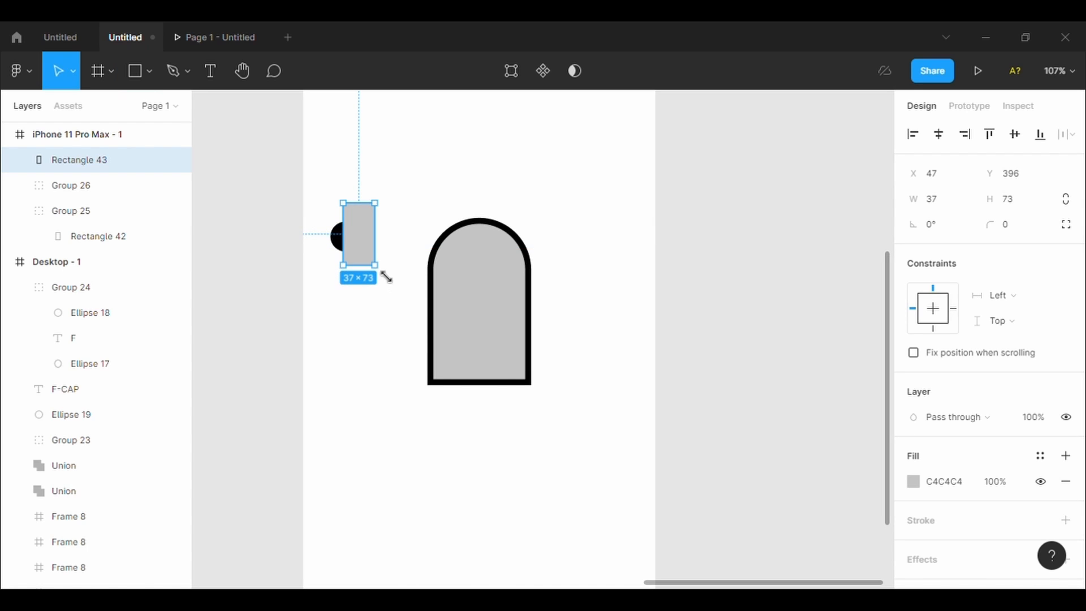
drag(355, 238, 362, 249)
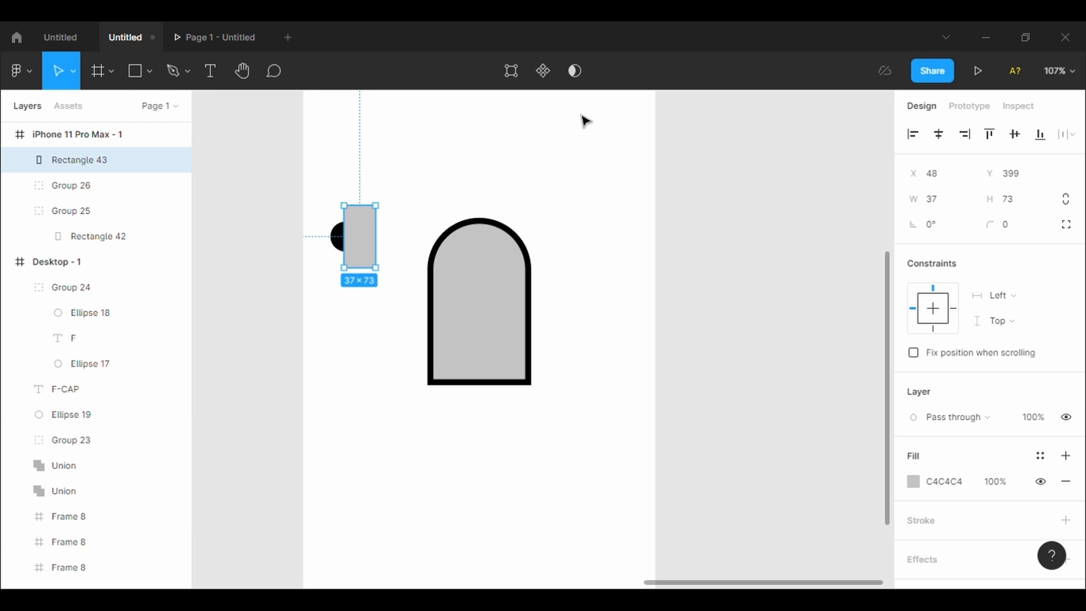
Subtract the rectangle from the black circle's group, leaving a left half circle
drag(388, 314, 351, 318)
drag(336, 211, 337, 207)
click(588, 72)
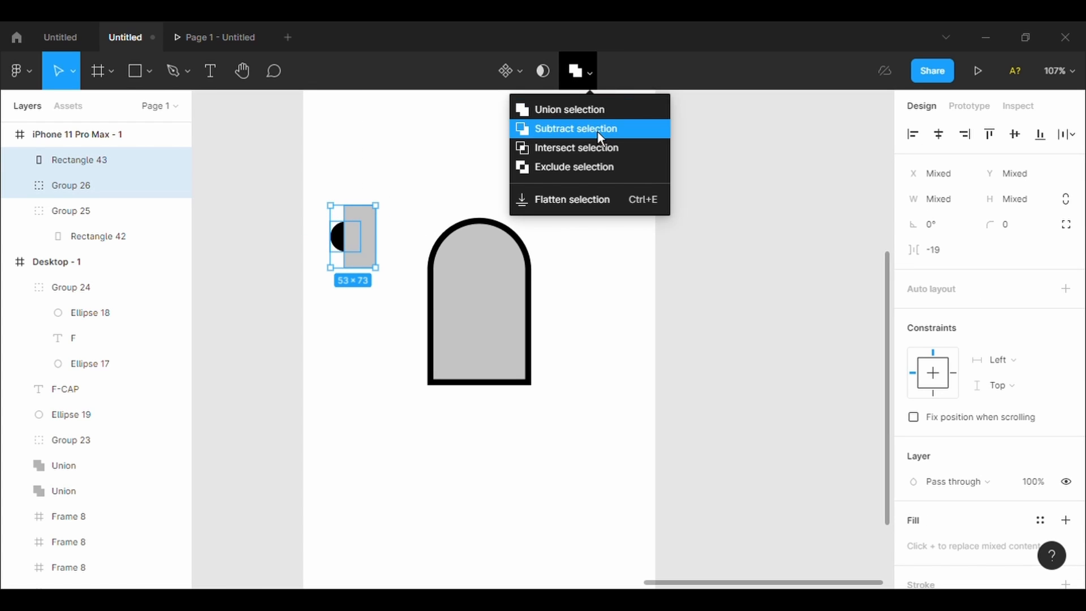
click(594, 130)
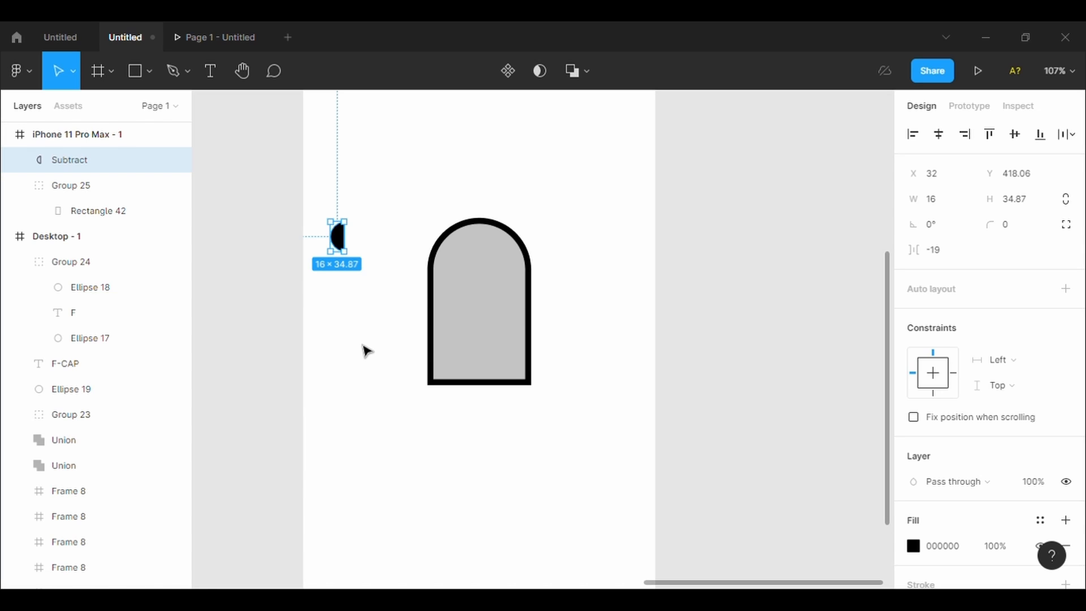
Paste three copies of the black half circle
key(ctrl+v)
key(ctrl+v)
key(ctrl+v)
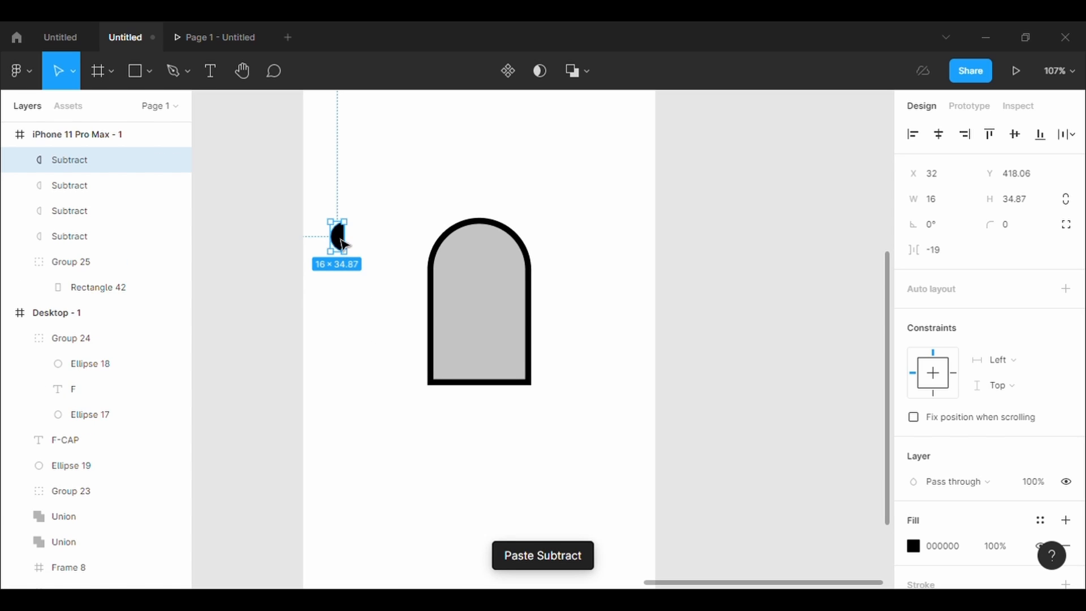
Move one half circle right of the arch to X 354, Y 441 and another above it to X 183, Y 363, and delete the spare copy
drag(343, 242, 614, 263)
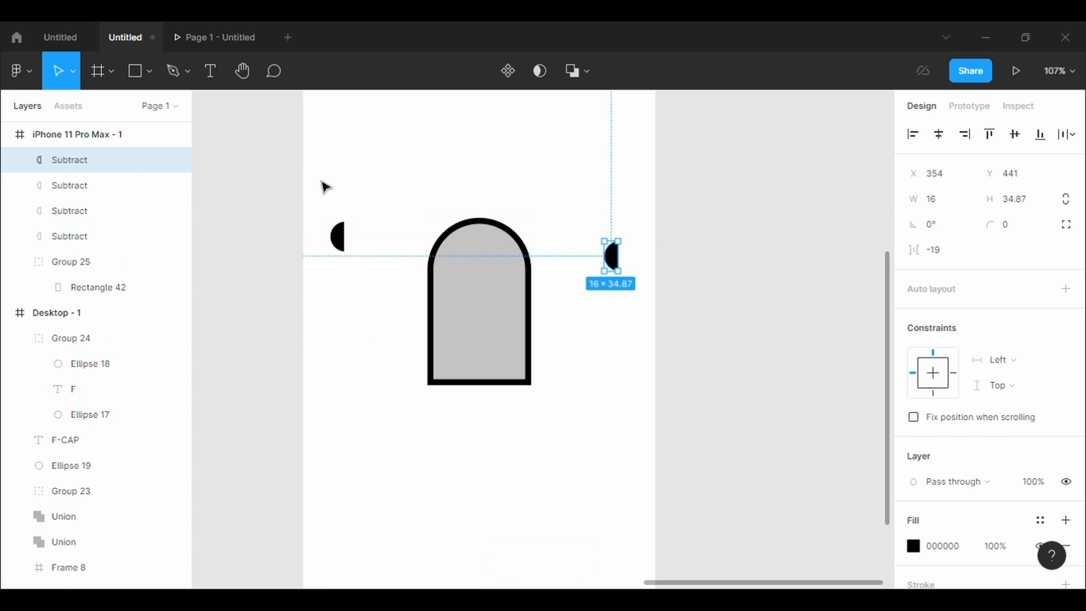
drag(347, 242, 477, 195)
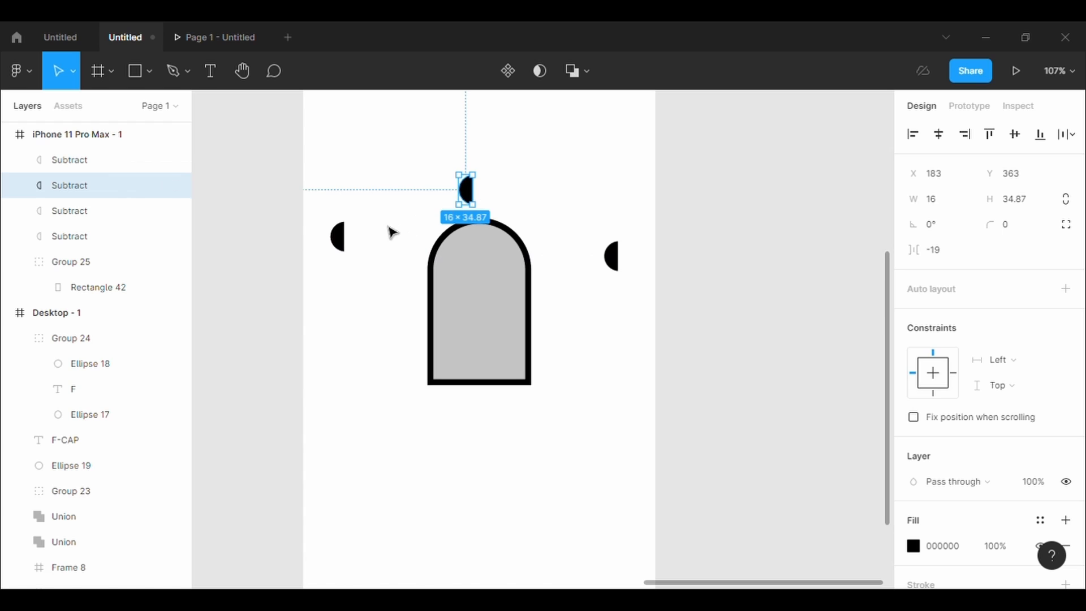
drag(342, 236, 368, 360)
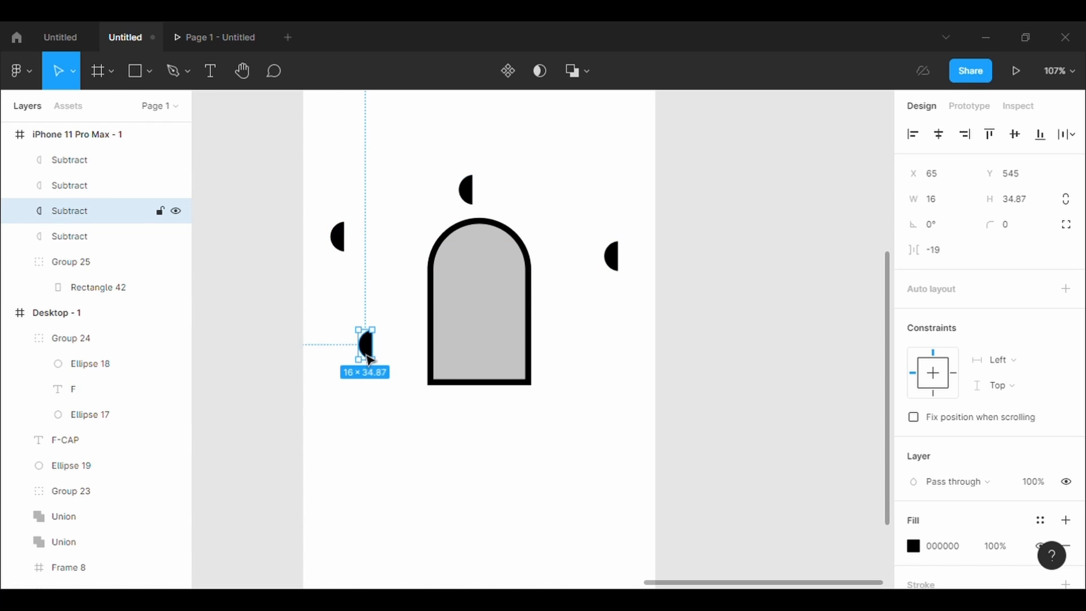
key(Delete)
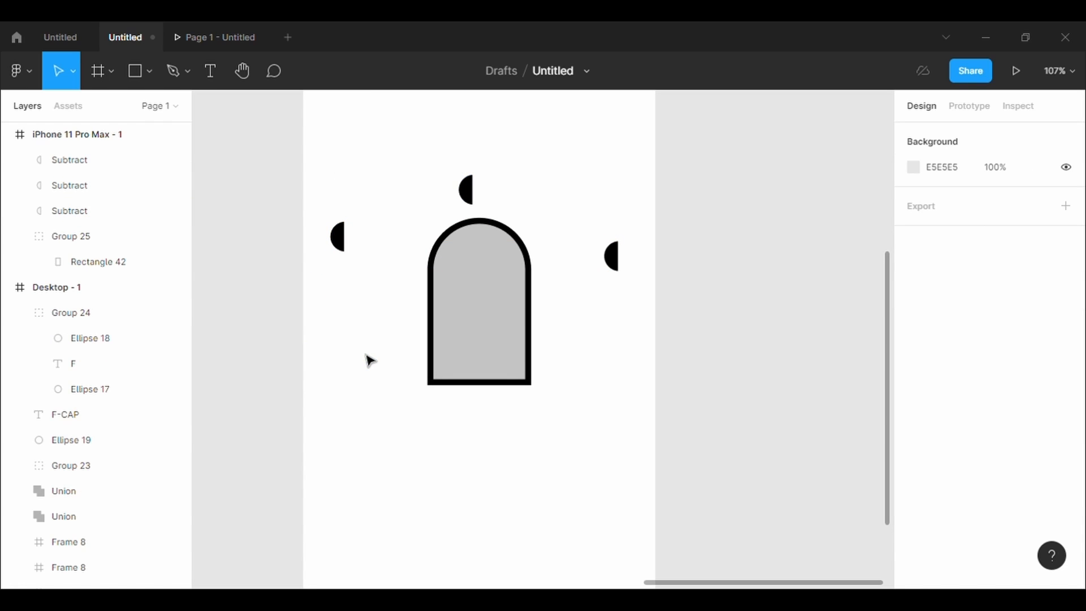
Rotate the half circle above the arch to -90° and center it on the arch's top at about X 225, Y 402
click(467, 190)
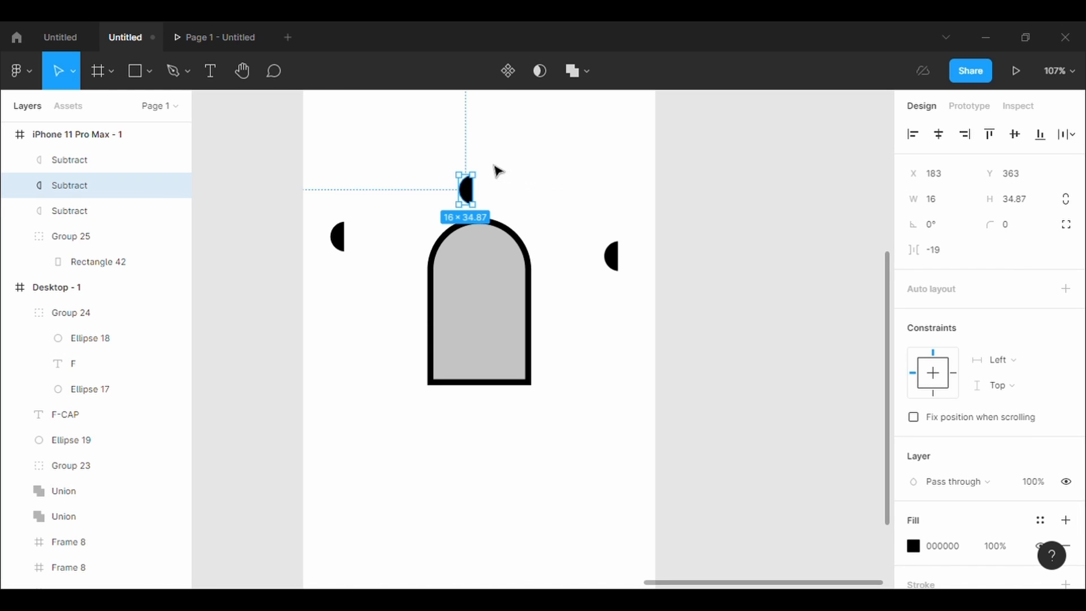
drag(485, 179, 507, 211)
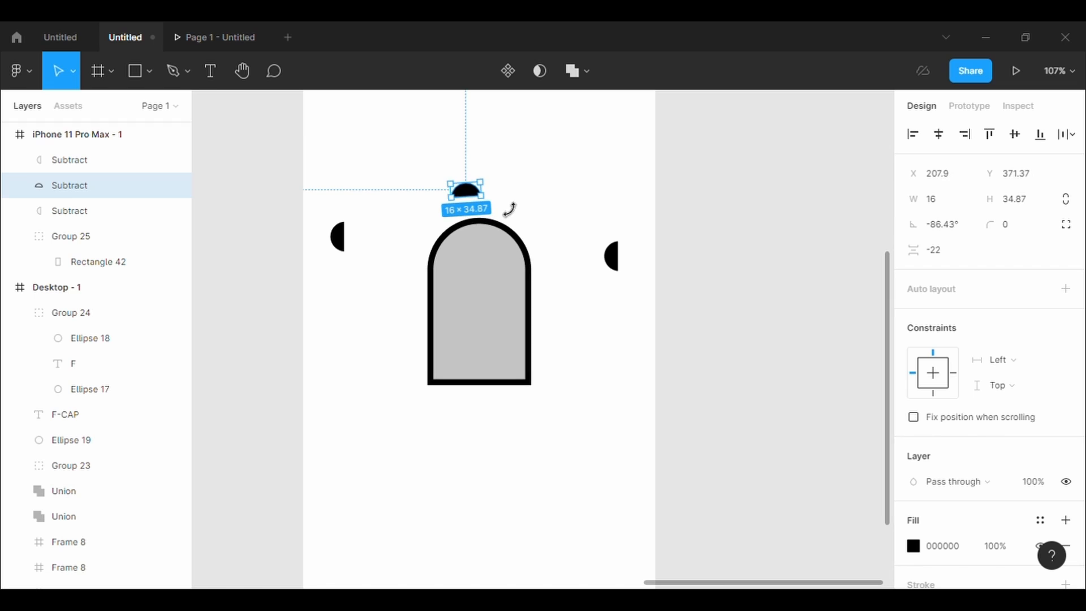
click(969, 229)
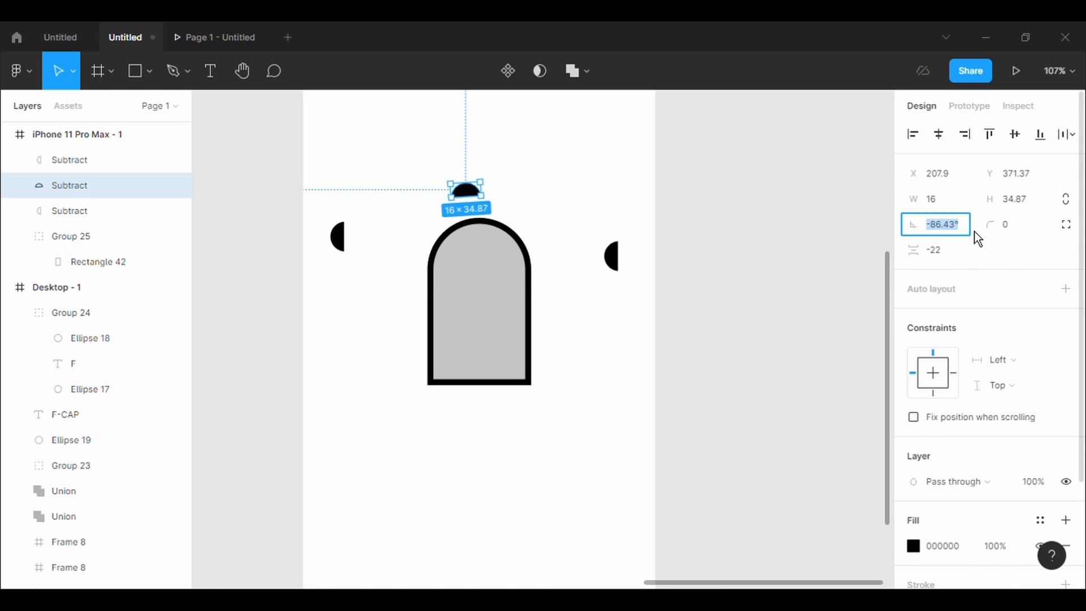
key(BackSpace)
text(-90)
key(Return)
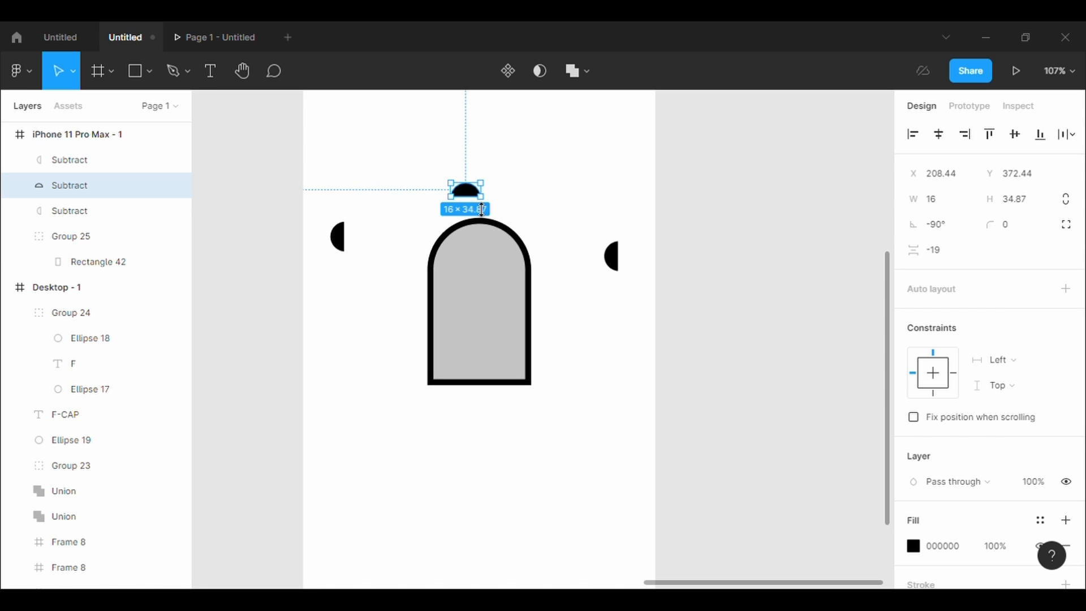
drag(475, 197, 487, 226)
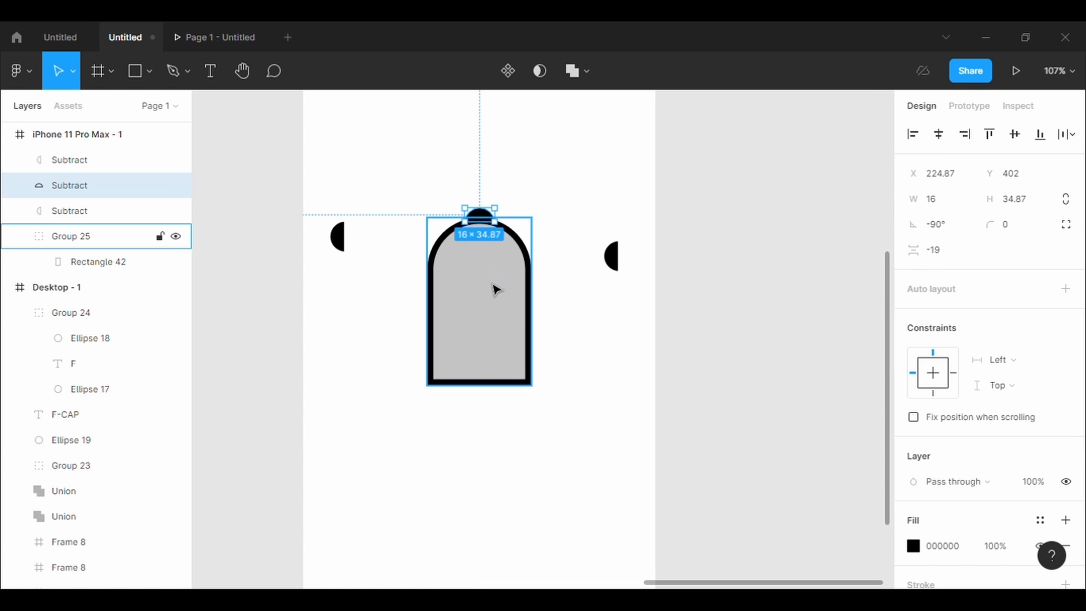
click(541, 487)
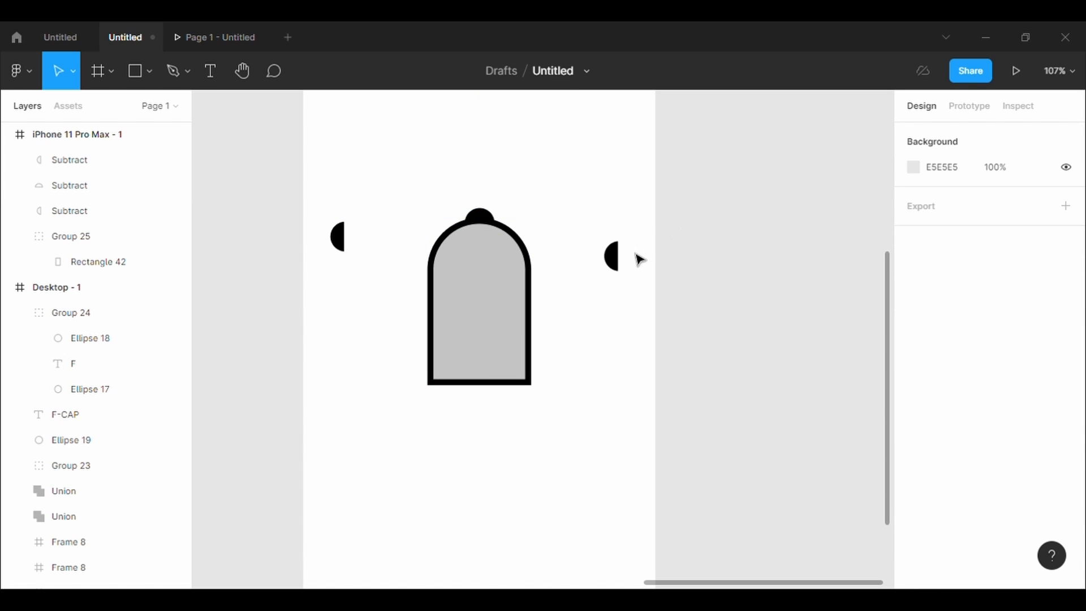
Rotate the half circle at the arch's right to 180° so its curve faces outward
click(615, 256)
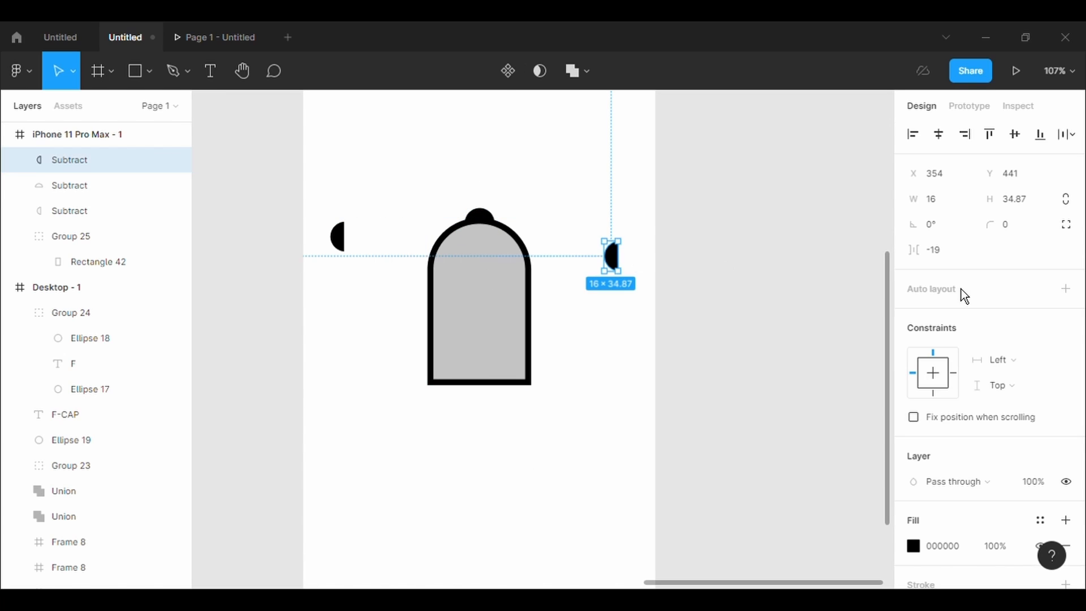
click(959, 229)
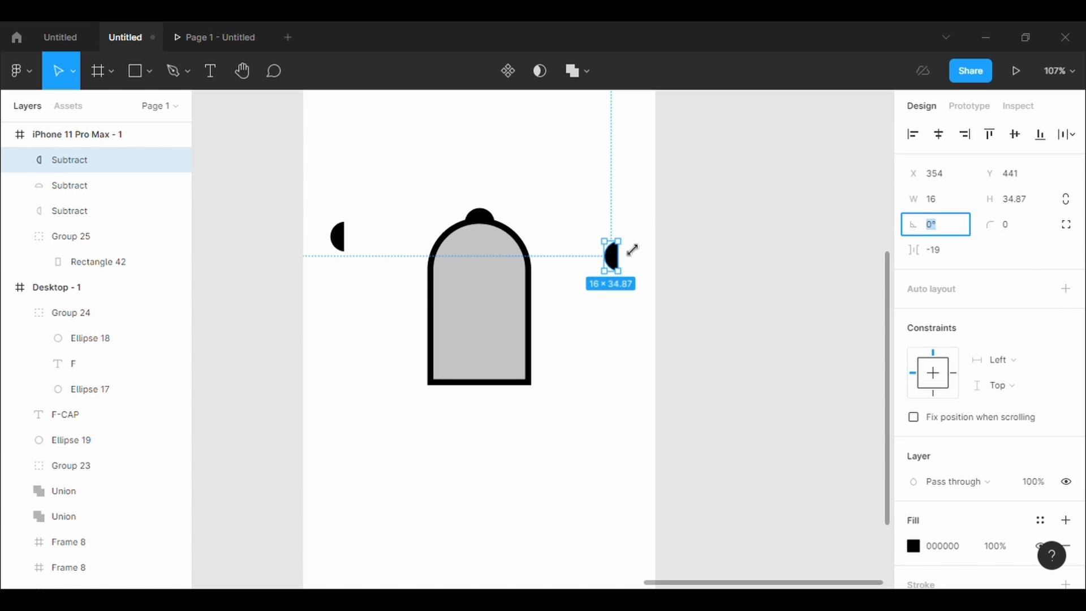
drag(632, 245, 606, 312)
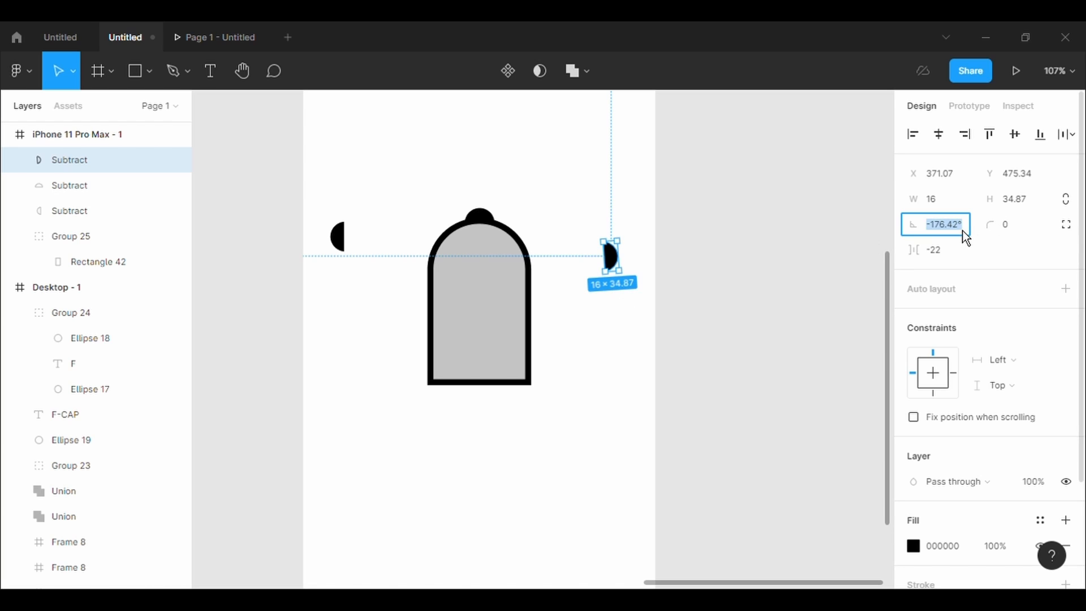
text(-180)
key(Return)
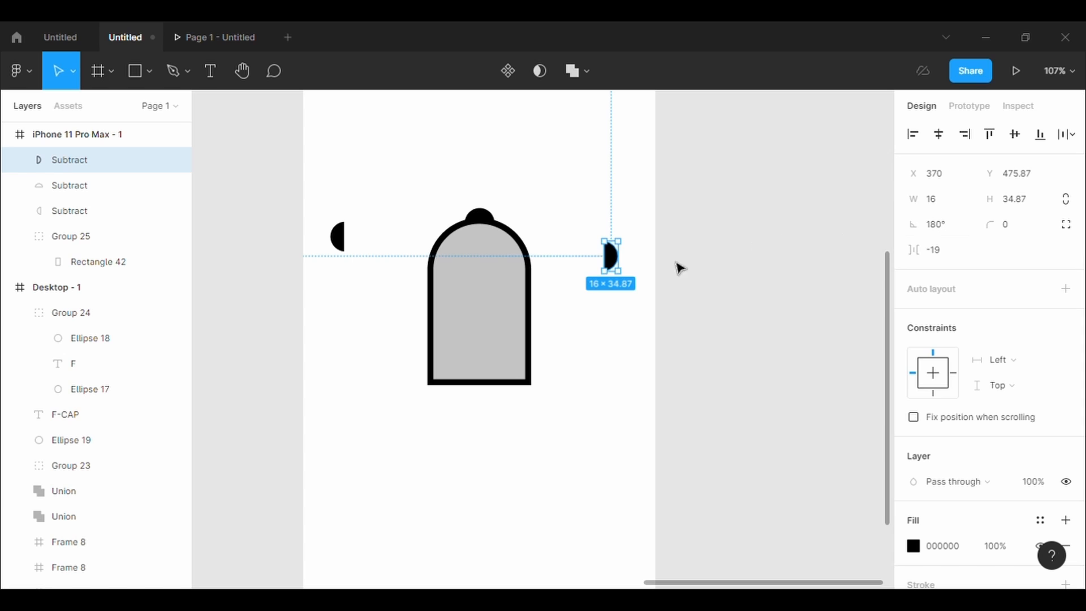
Attach the two loose half circles level with each other to the arch's sides, the left one at X 130, Y 495
drag(613, 272, 548, 315)
drag(341, 245, 424, 309)
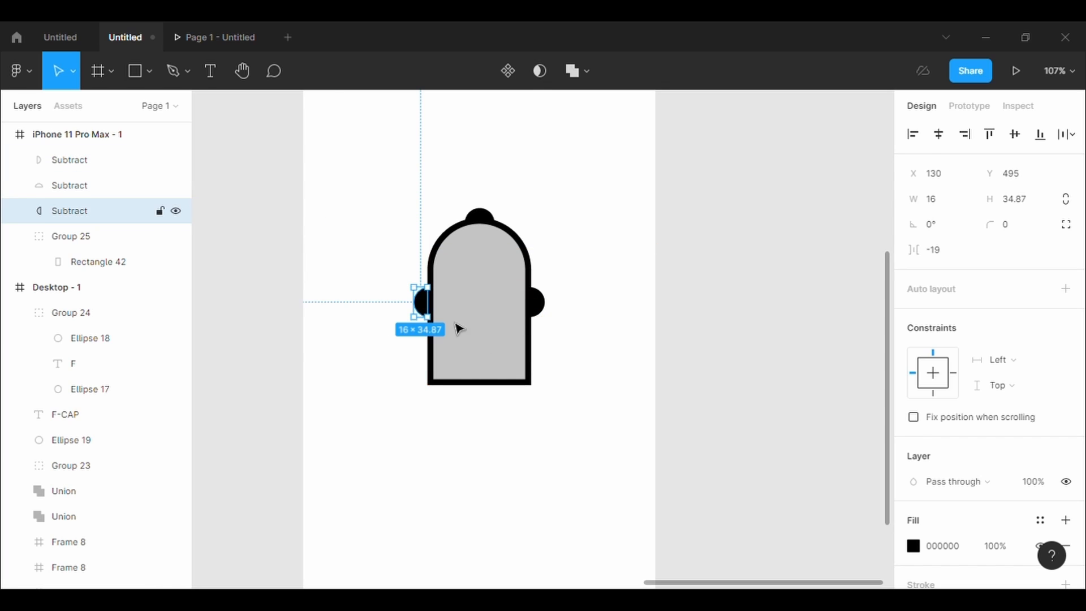
click(590, 514)
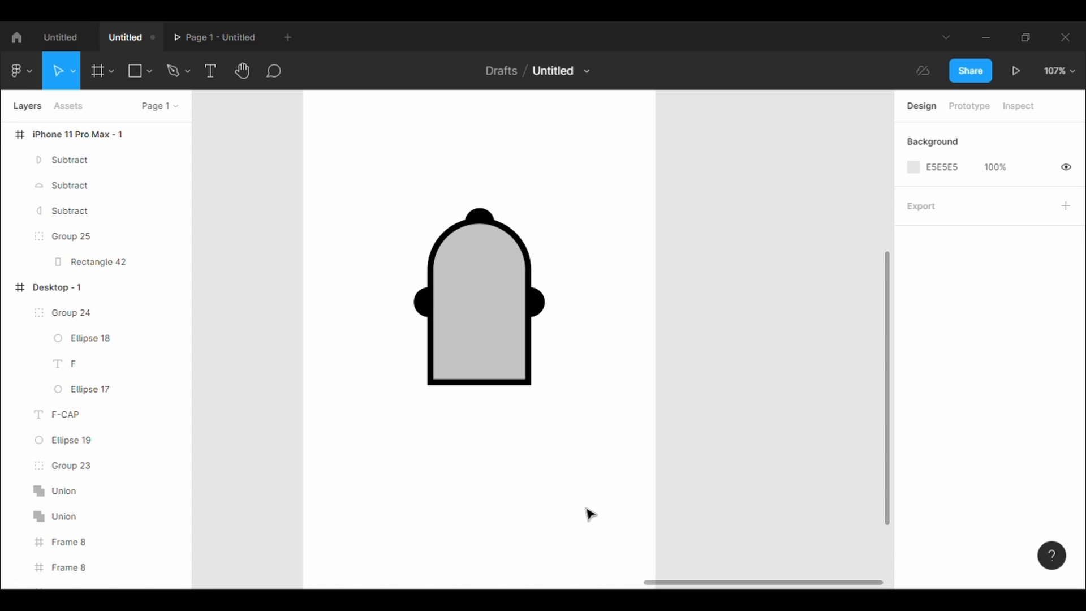
Edit the arch's vector points and raise both bottom corners to Y 588.5, making the arch 175 high
click(509, 388)
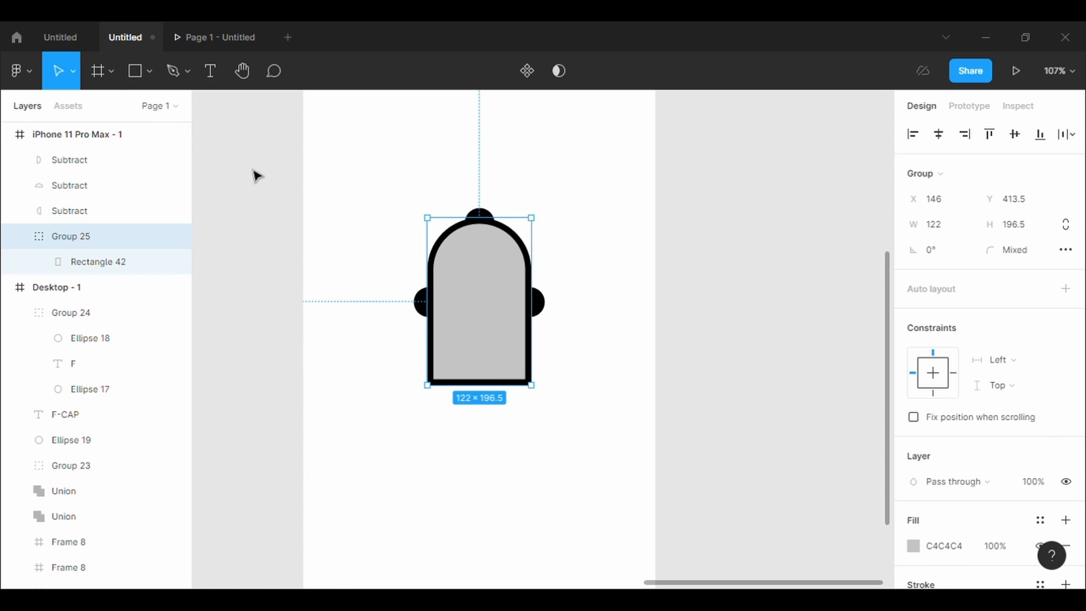
double_click(477, 327)
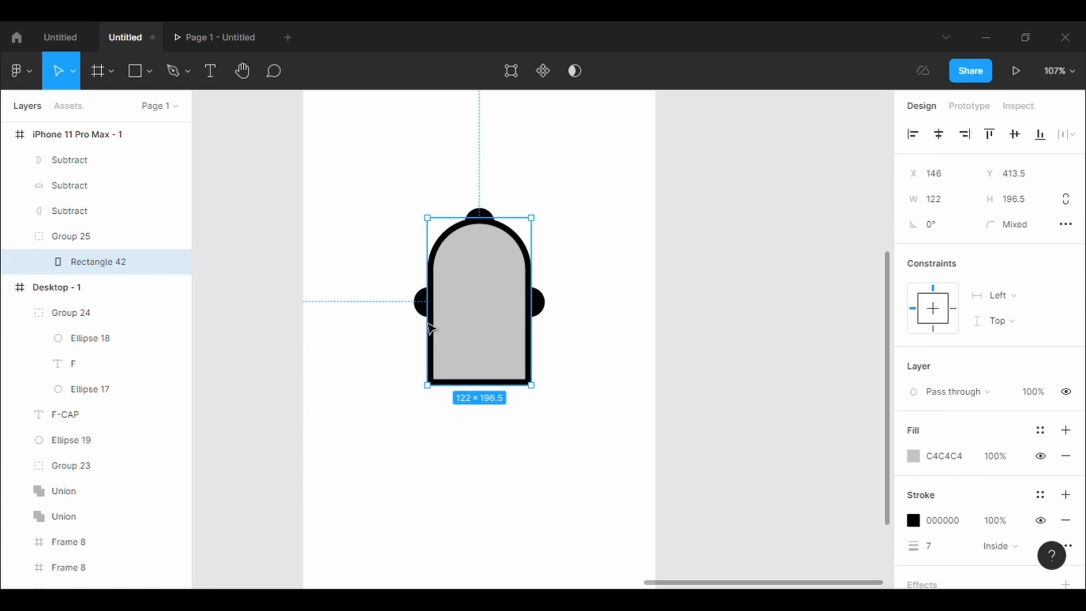
click(511, 69)
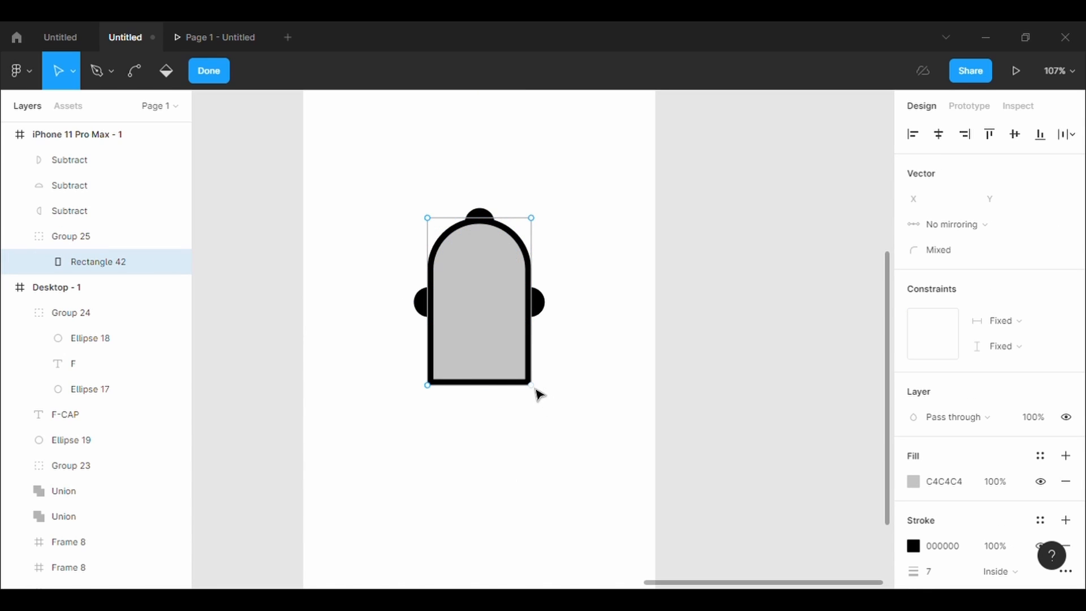
drag(535, 389, 536, 371)
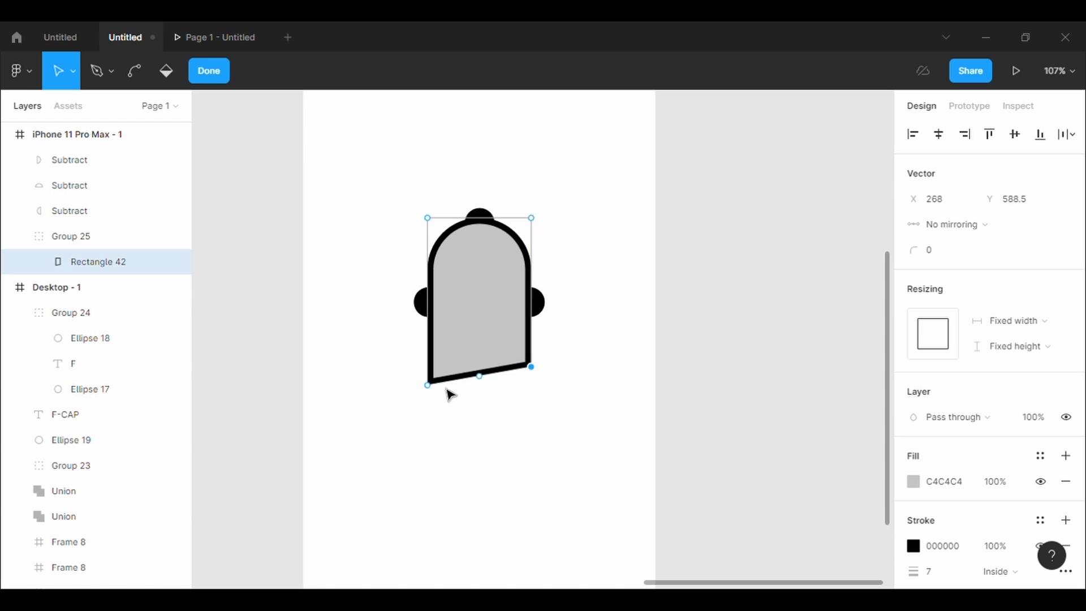
drag(428, 386, 439, 375)
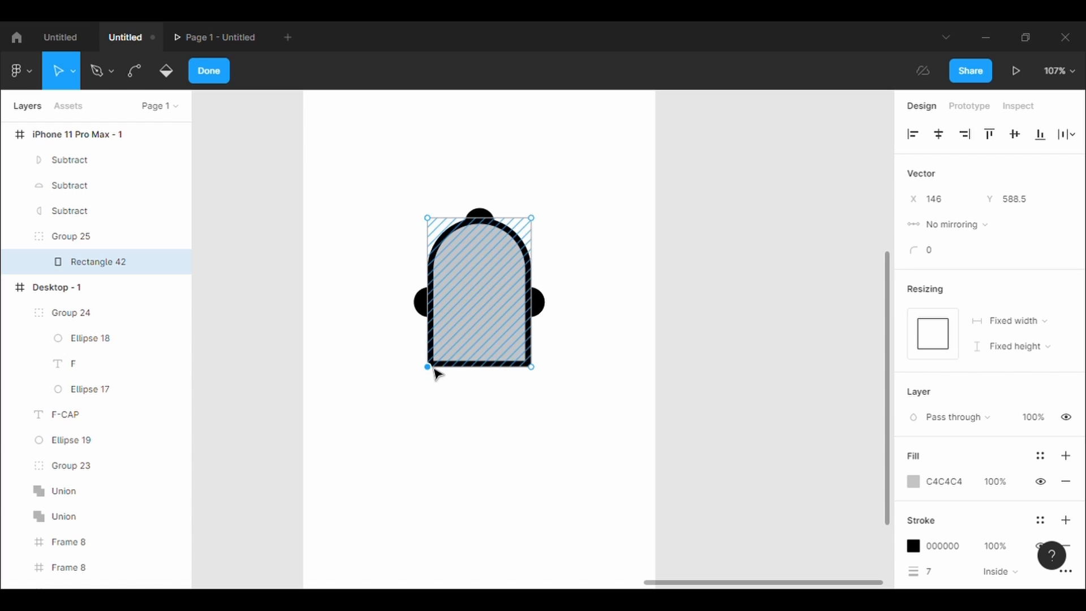
click(525, 450)
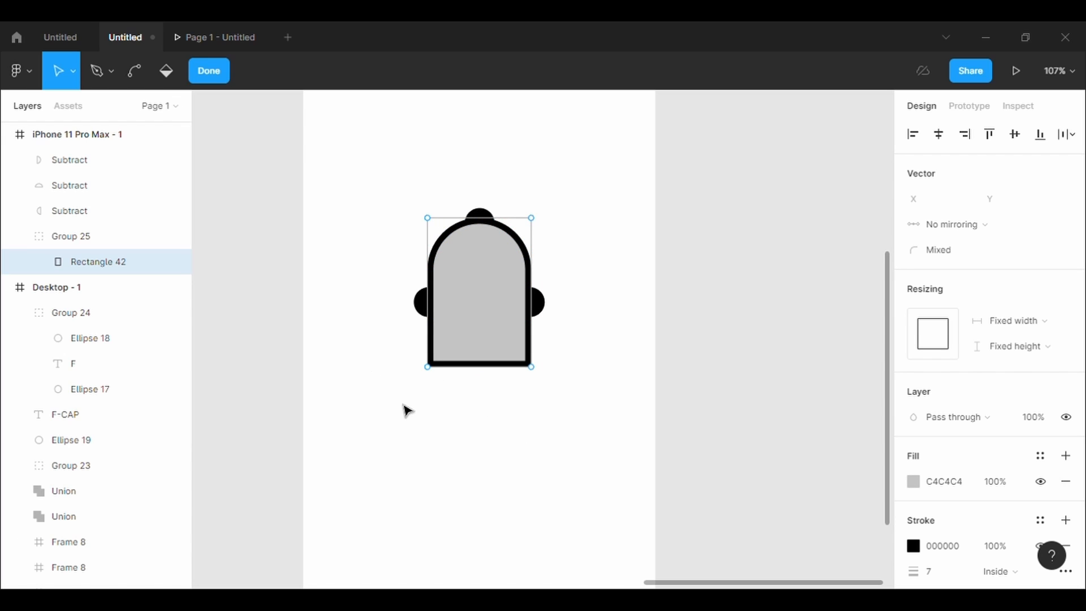
click(209, 74)
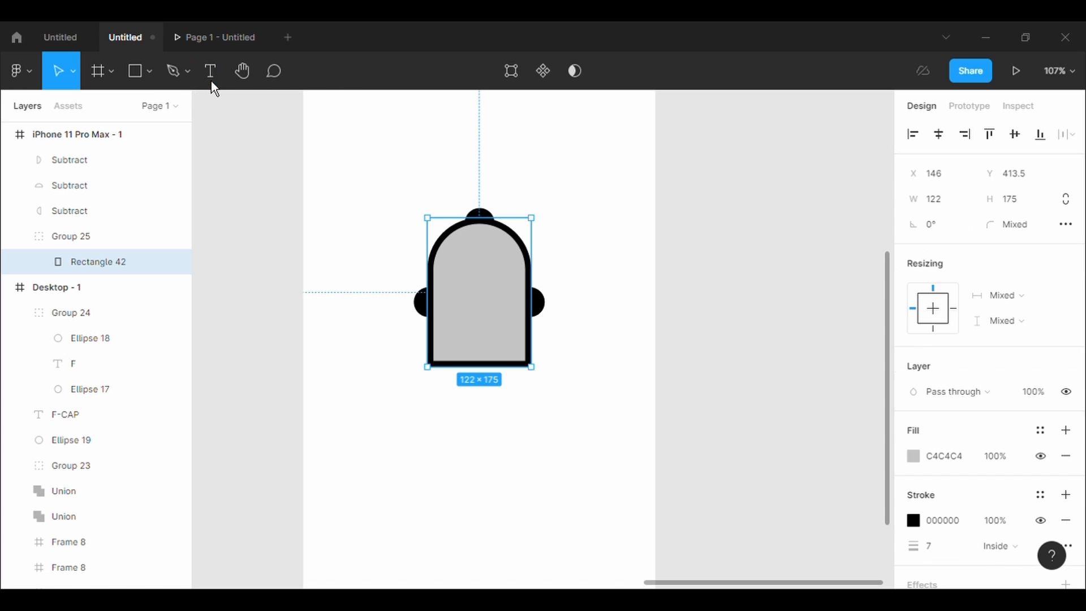
Draw a circle below the arch at X 135, Y 665 and set its width and height to 30
click(150, 72)
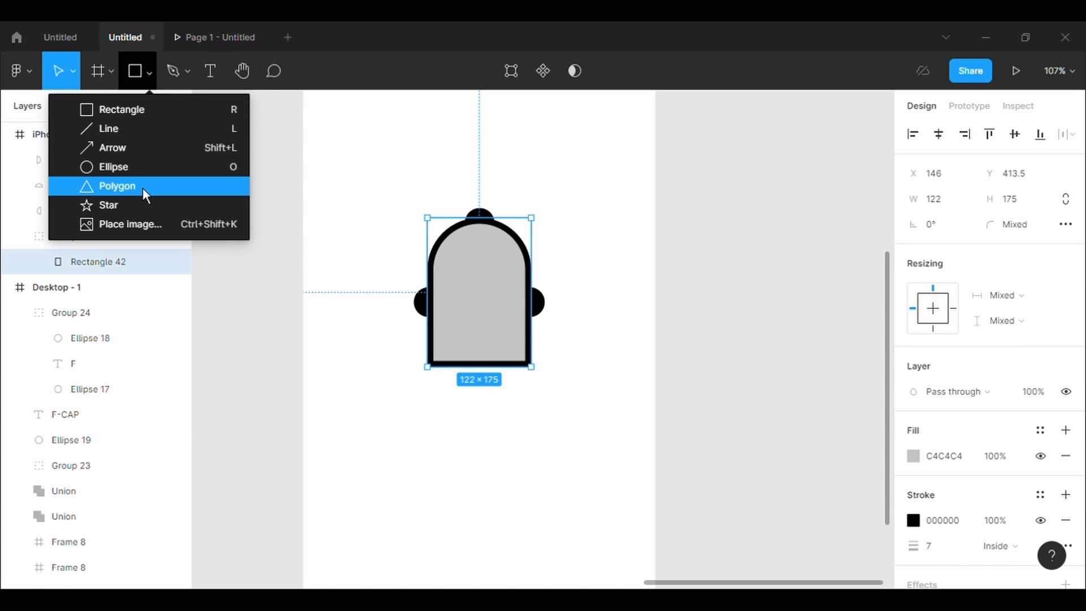
click(139, 169)
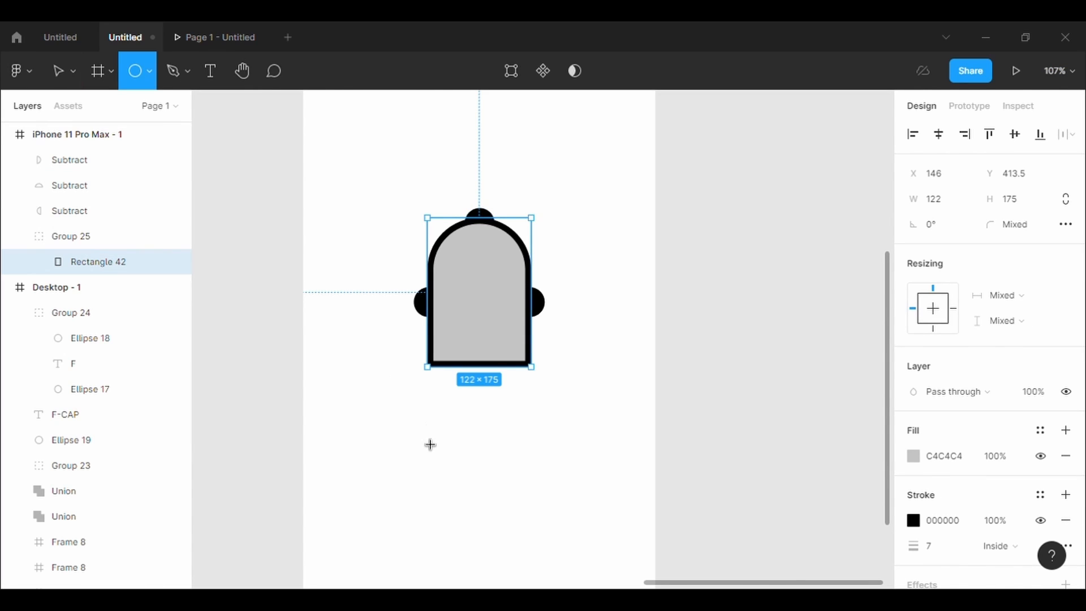
drag(430, 445, 449, 466)
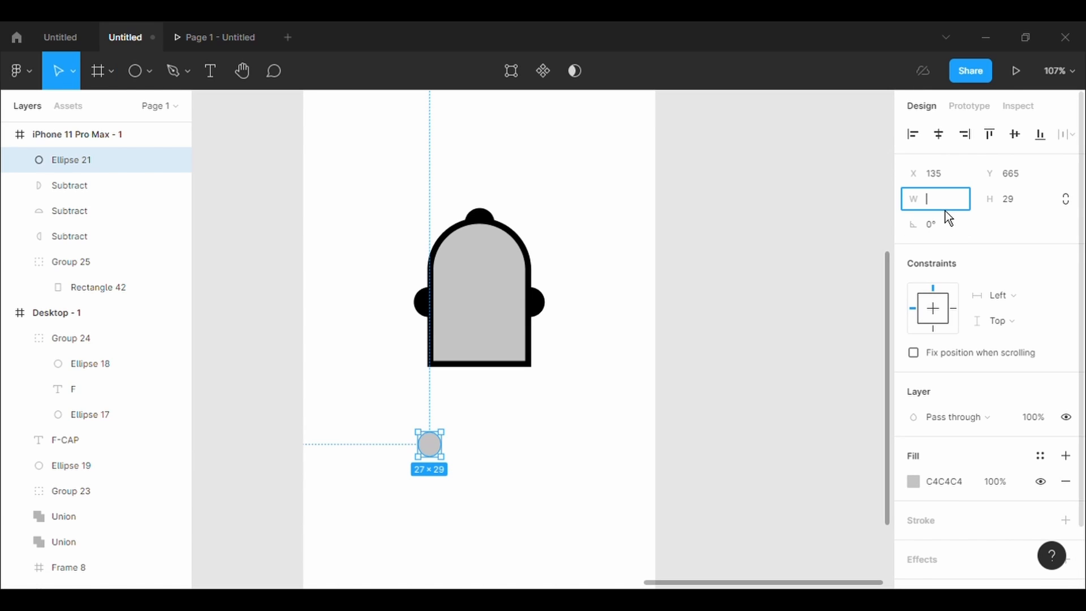
key(Tab)
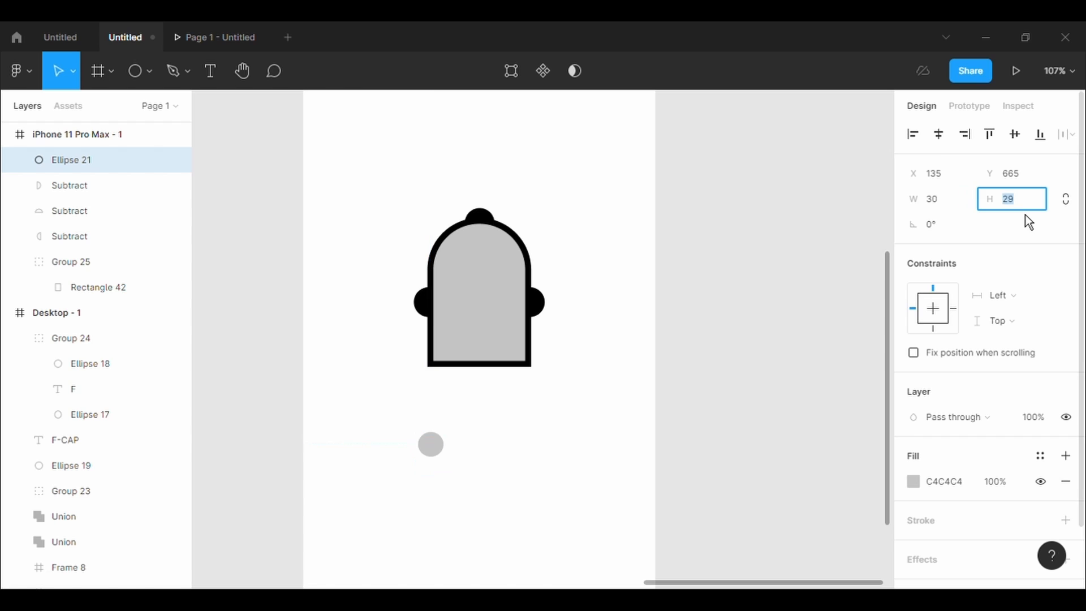
text(30)
key(Return)
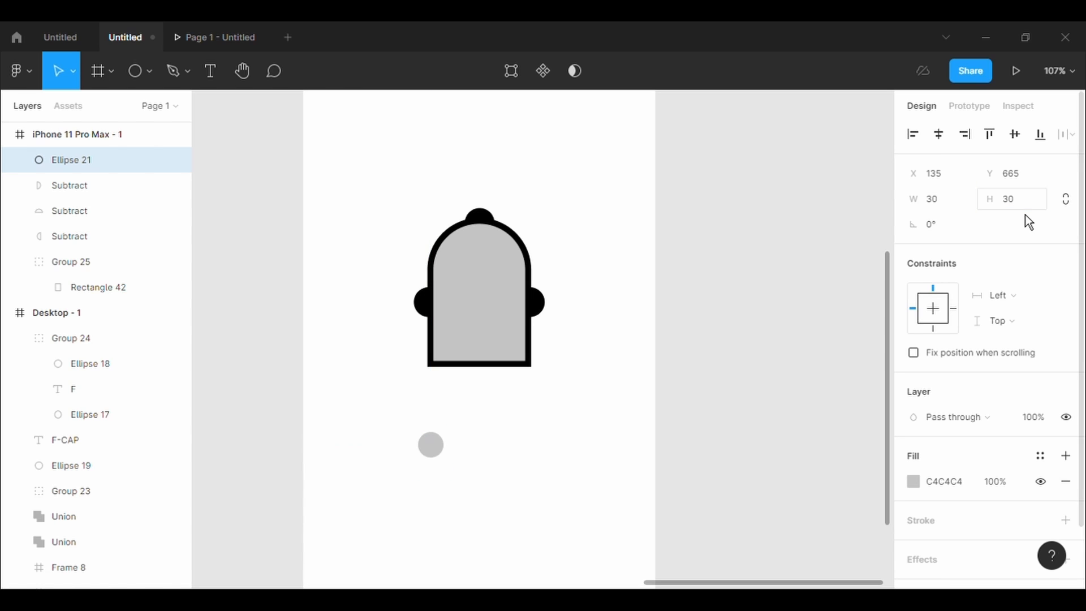
Add a black inside stroke to the small circle and set its thickness to 5
click(1065, 519)
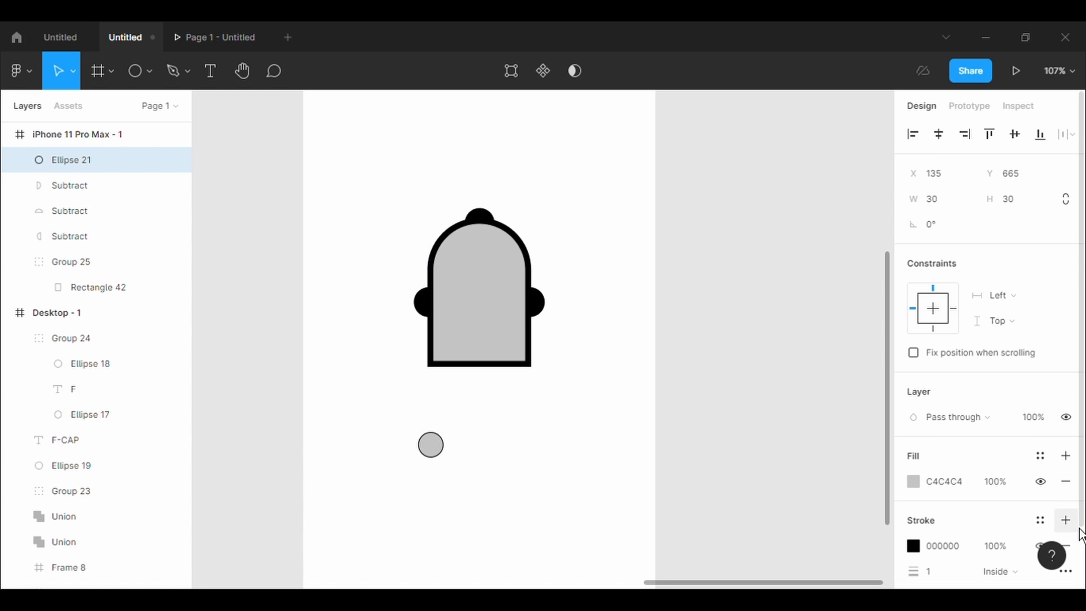
click(954, 578)
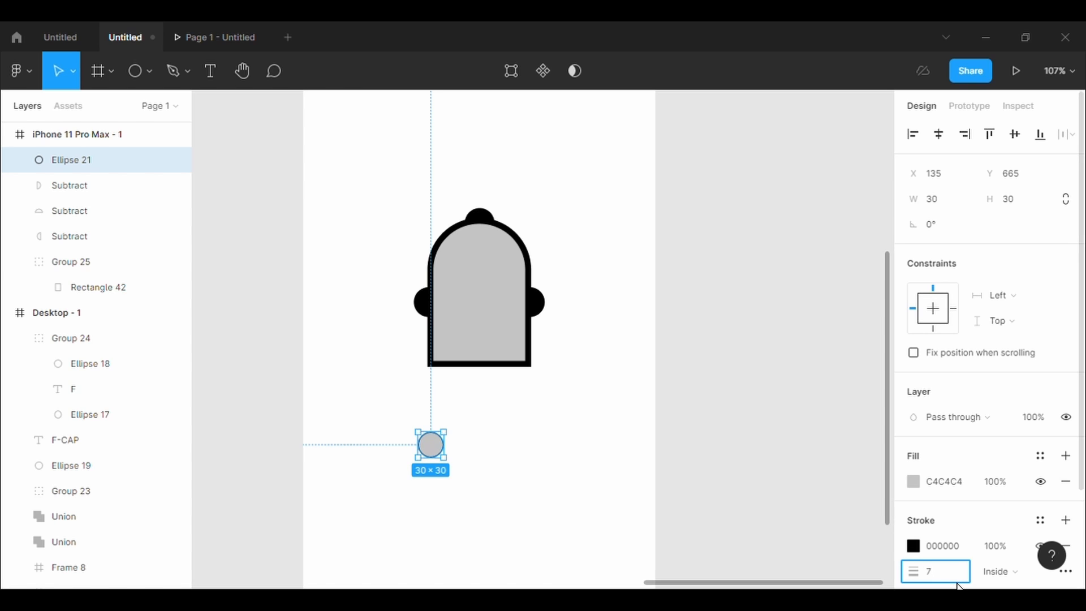
key(Return)
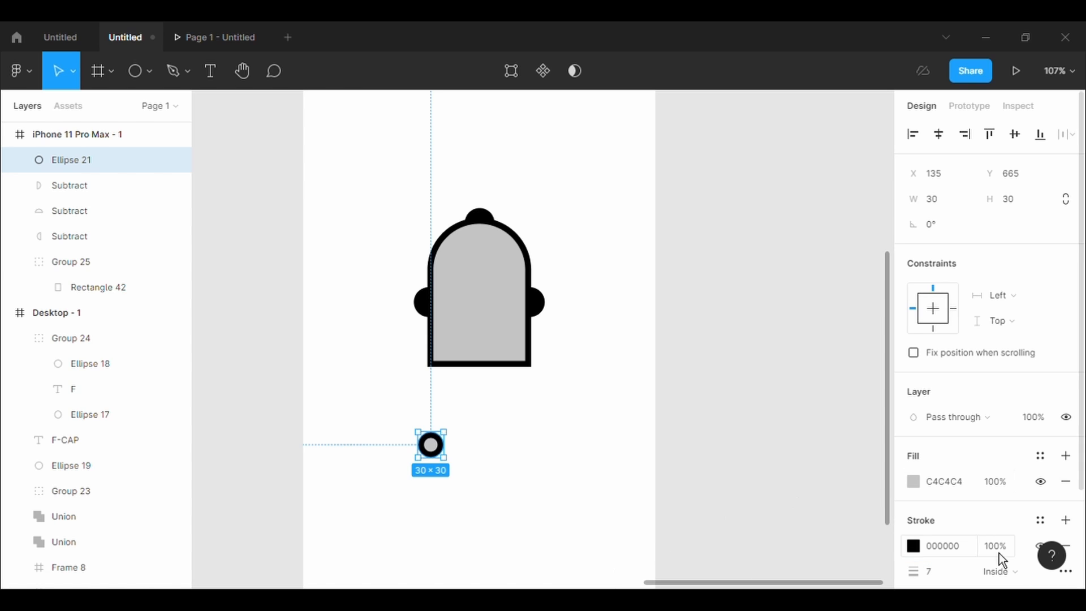
click(951, 583)
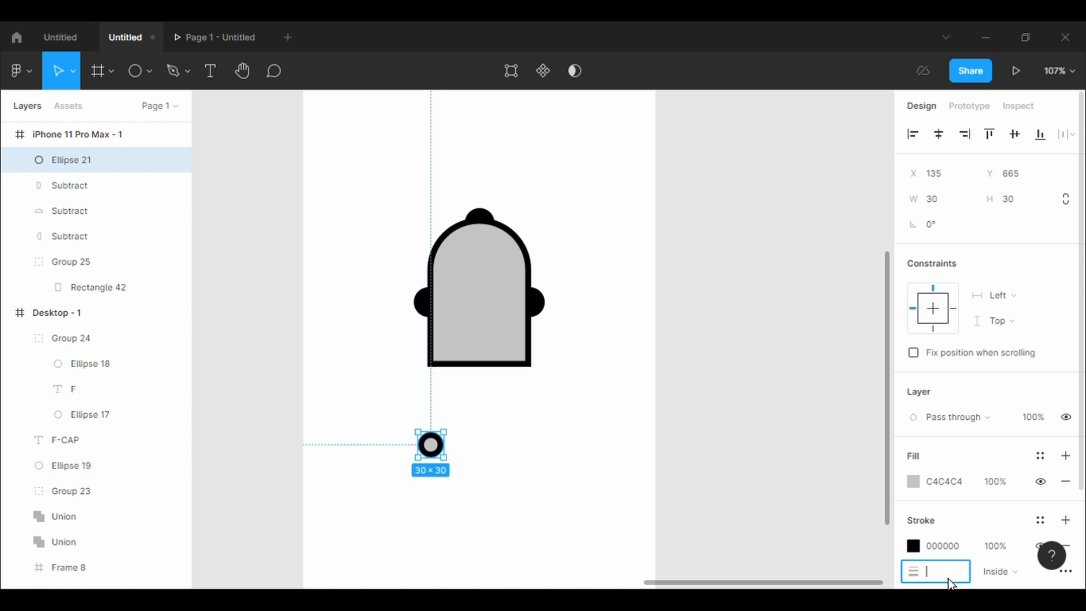
key(Return)
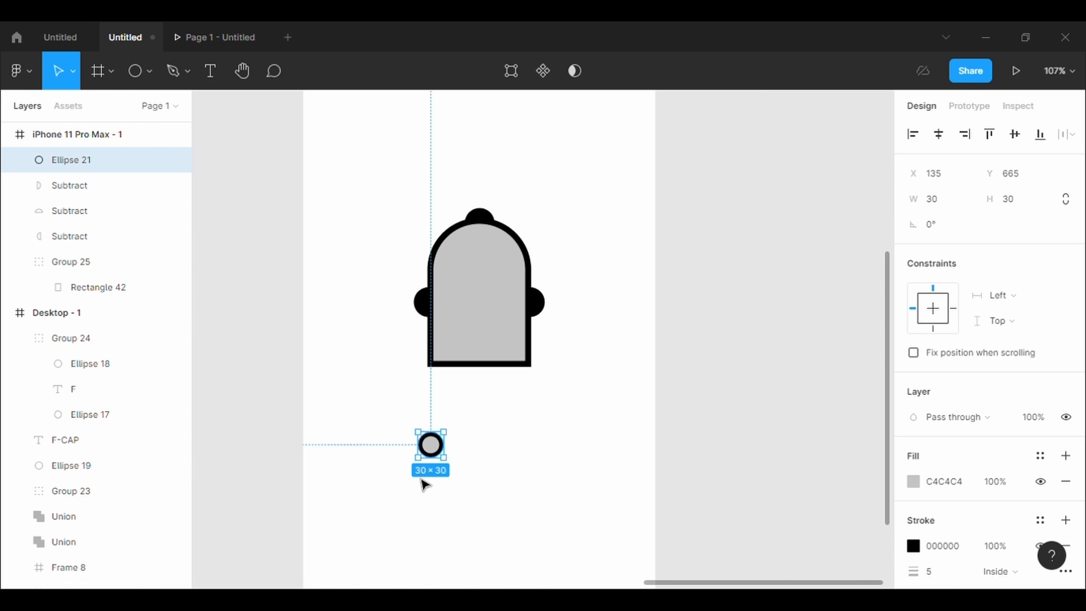
Duplicate the outlined circle and place the two circles inside the arch as eyes at X 160 and X 225, Y 465
key(ctrl+v)
drag(431, 444, 507, 275)
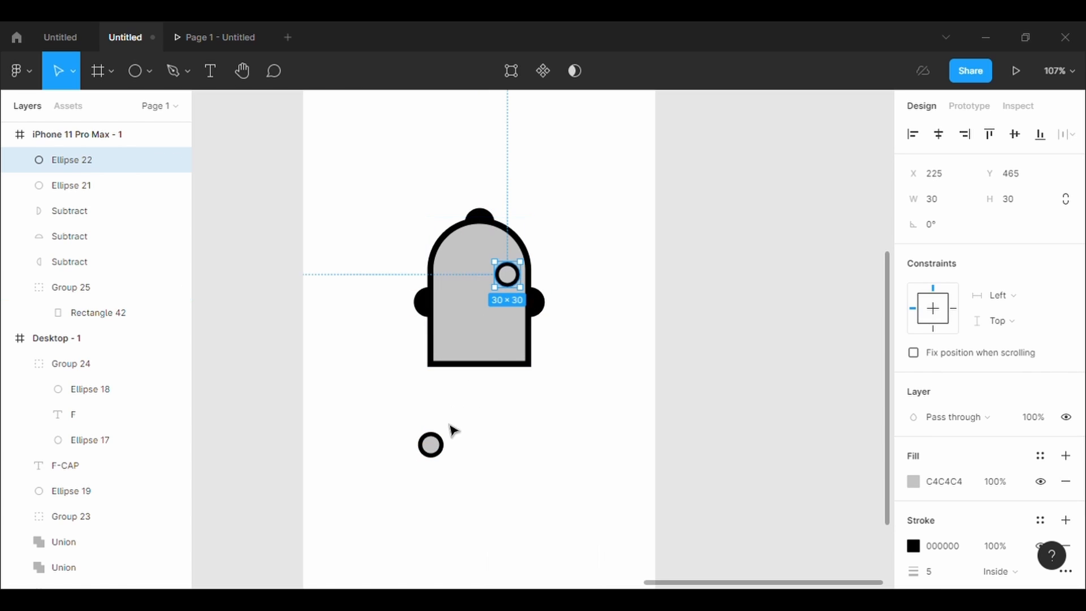
drag(429, 446, 458, 285)
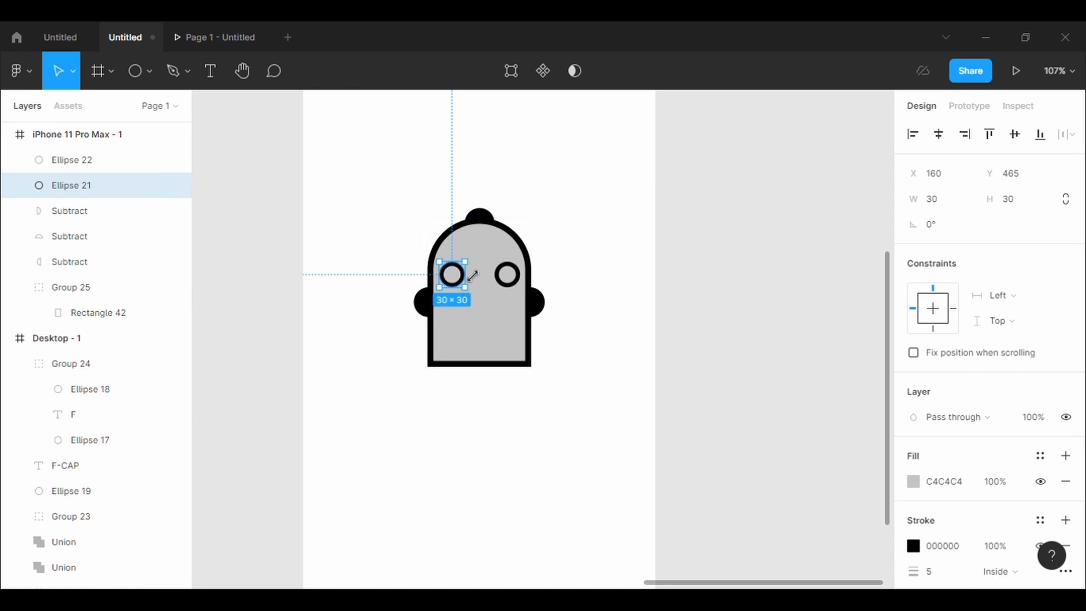
Adjust the spacing of the eyes, placing the left one at X 166 and the right one at X 218, both at Y 465
drag(458, 279, 501, 283)
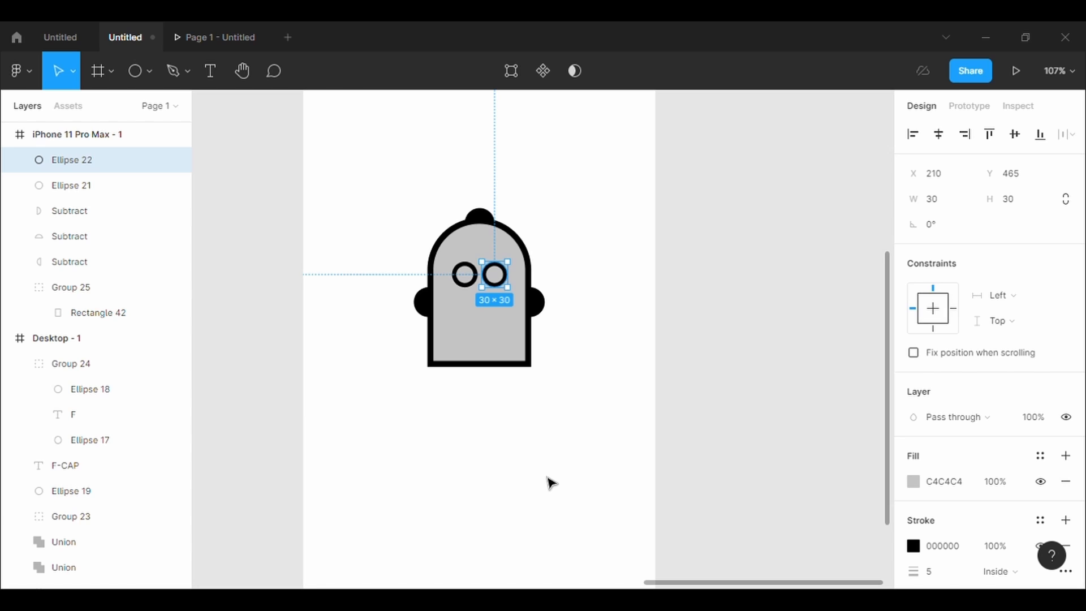
drag(474, 284, 512, 284)
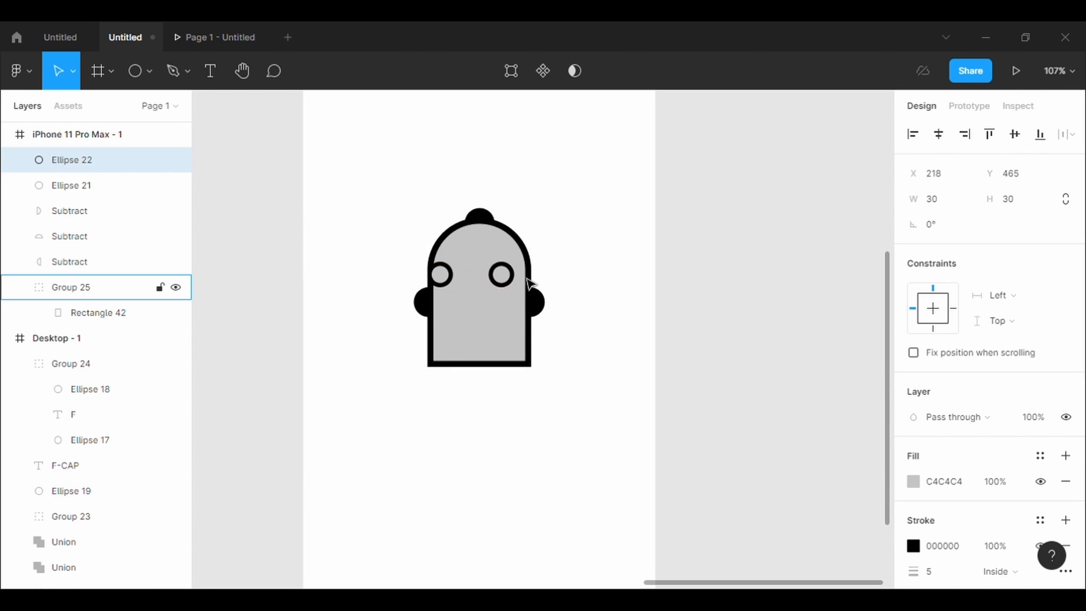
drag(440, 274, 454, 285)
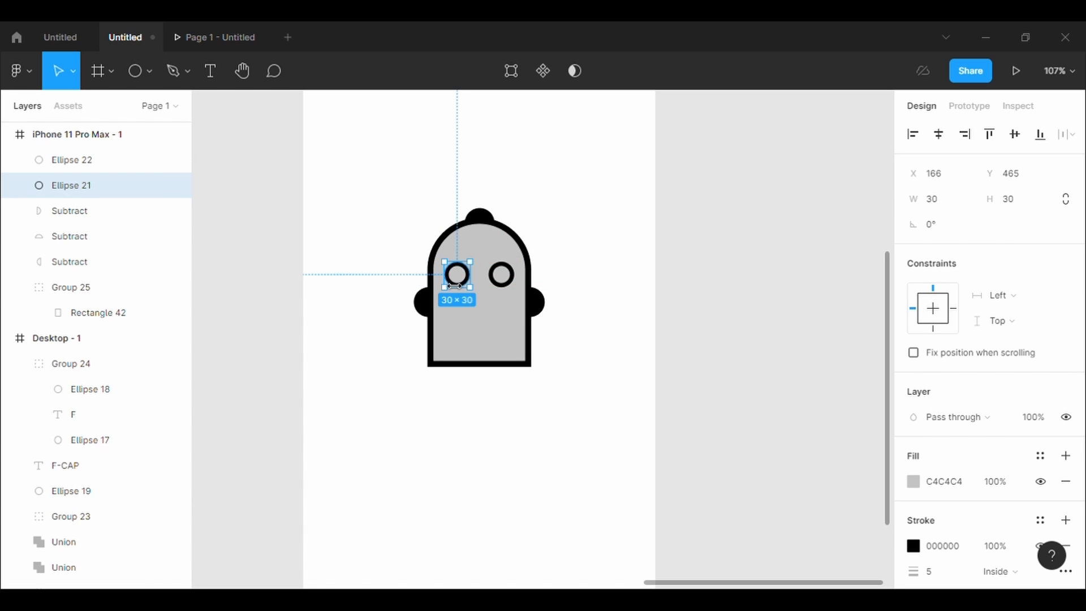
click(681, 388)
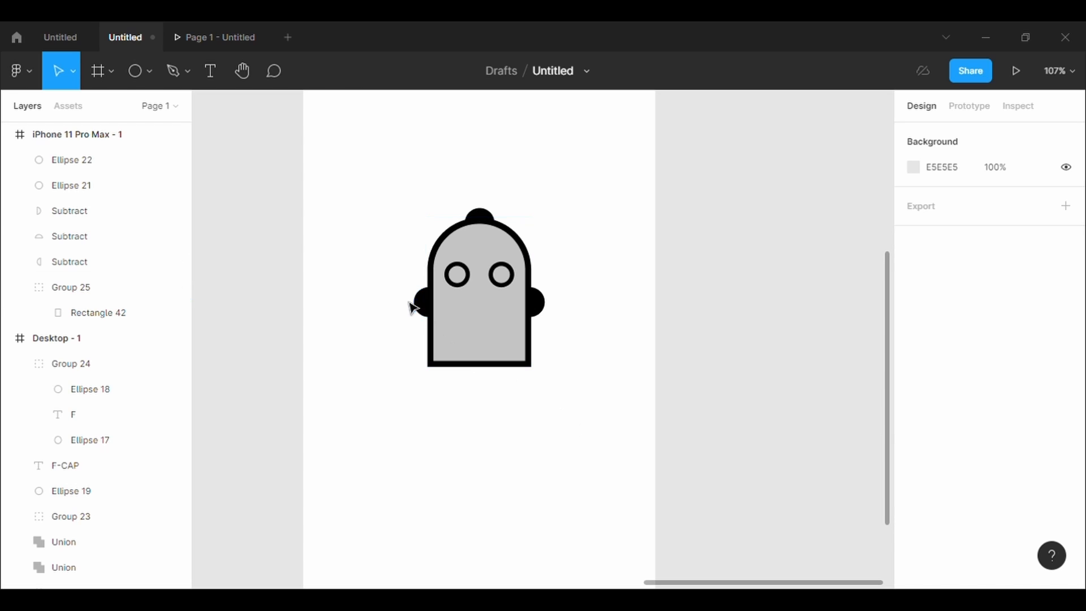
Edit the arch's vector points and raise both bottom corners to Y 559.5, making the arch 146 high
click(439, 360)
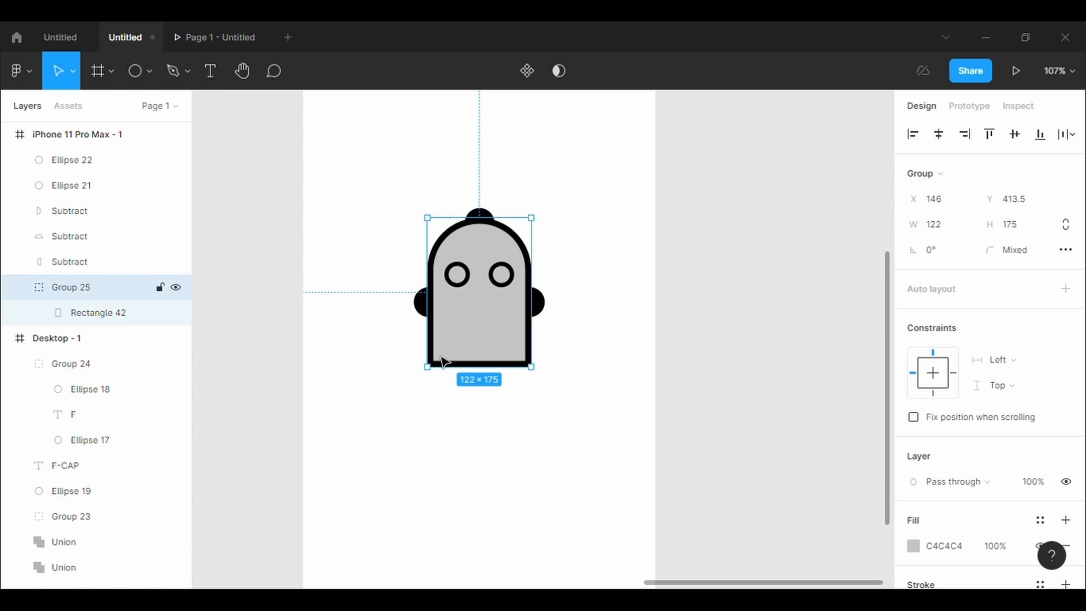
double_click(441, 358)
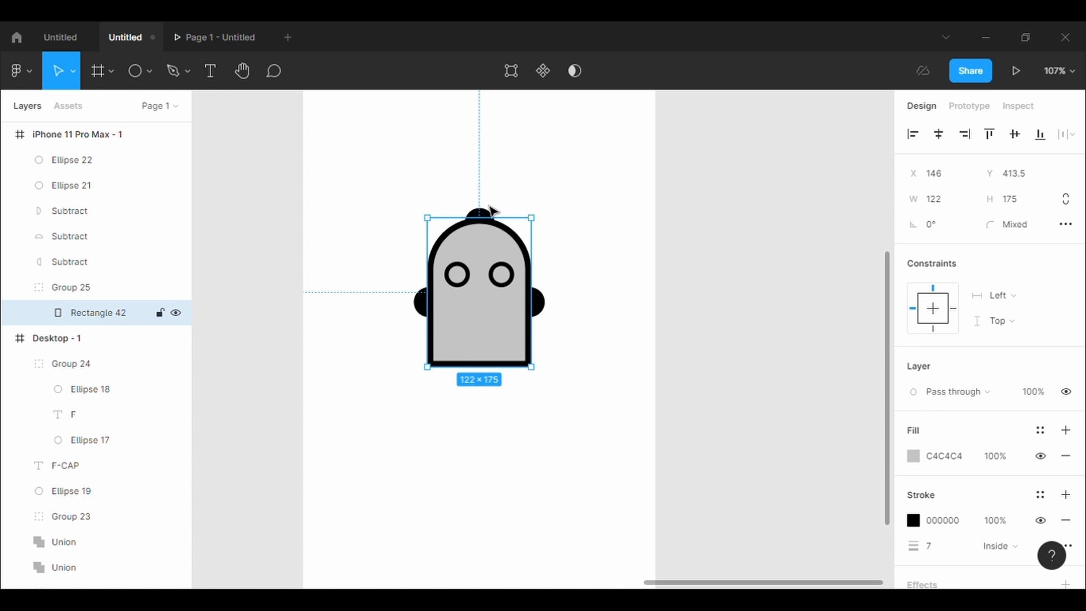
click(512, 71)
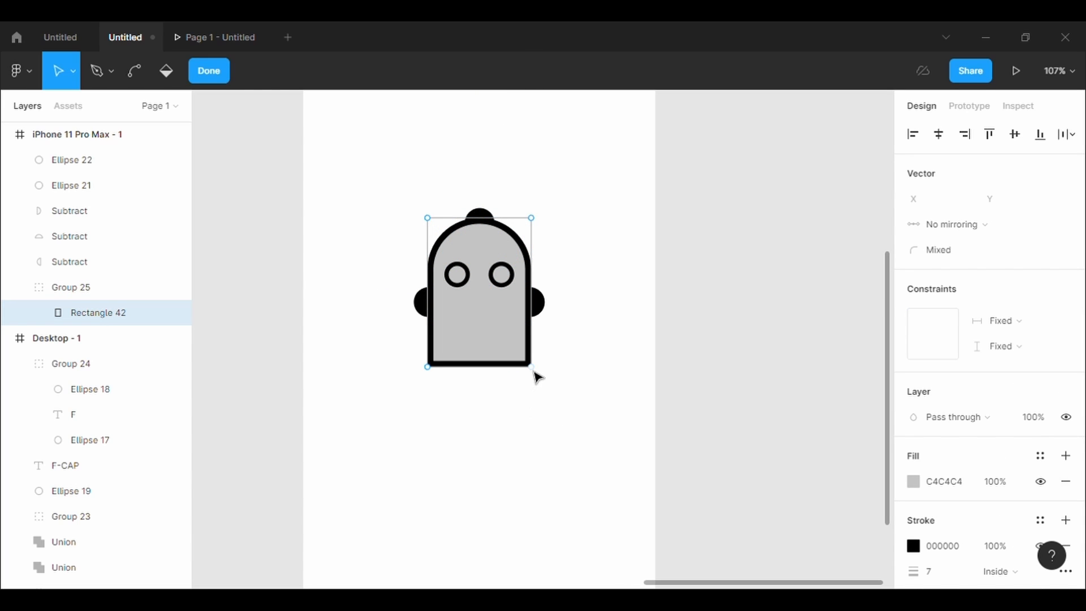
drag(537, 377, 537, 353)
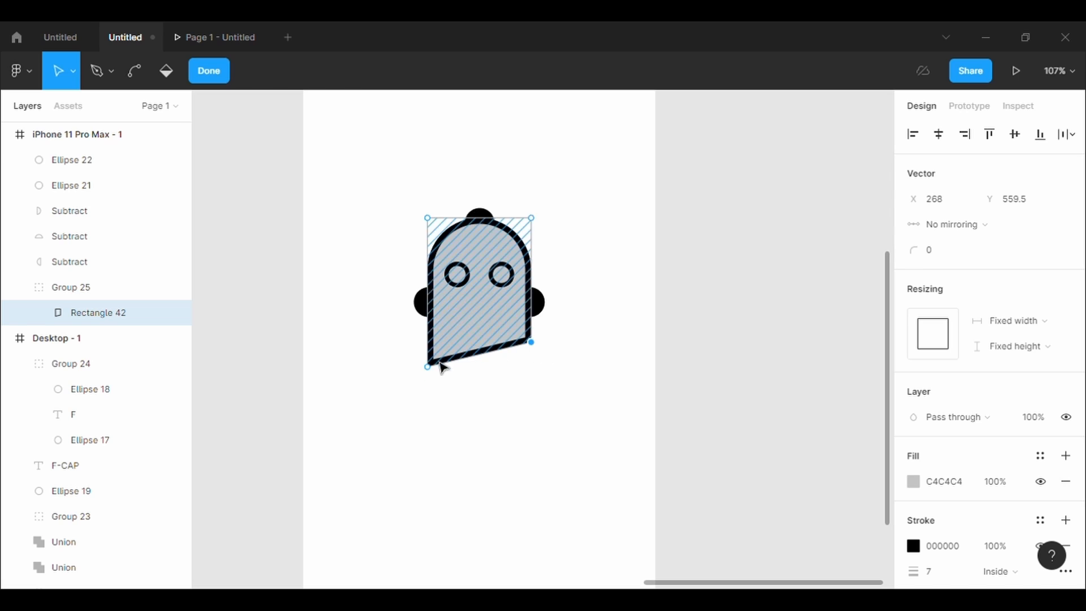
drag(436, 375, 438, 354)
key(ctrl+z)
click(487, 424)
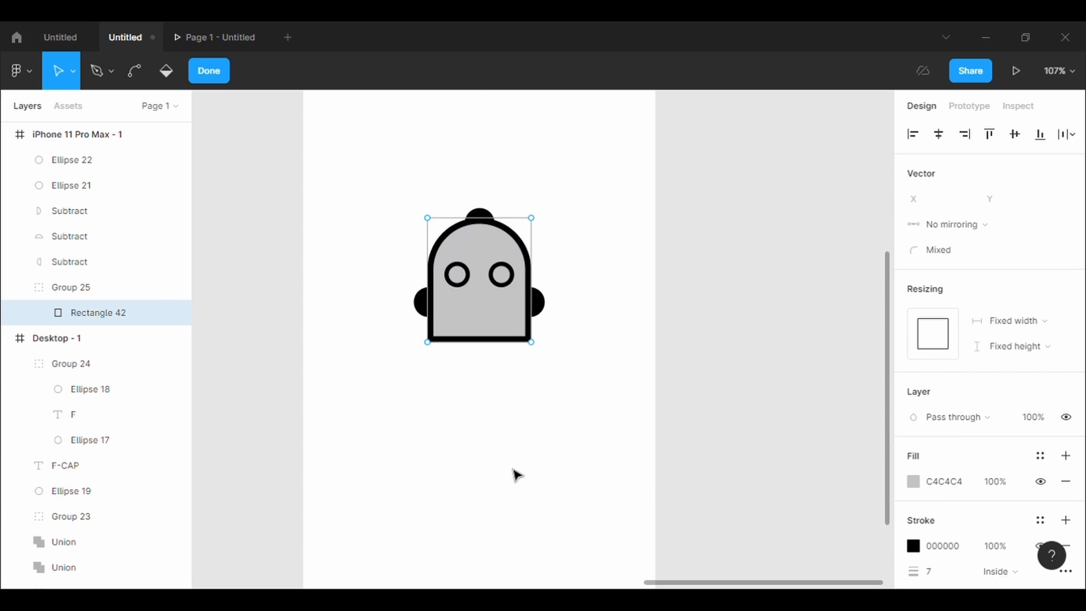
key(Escape)
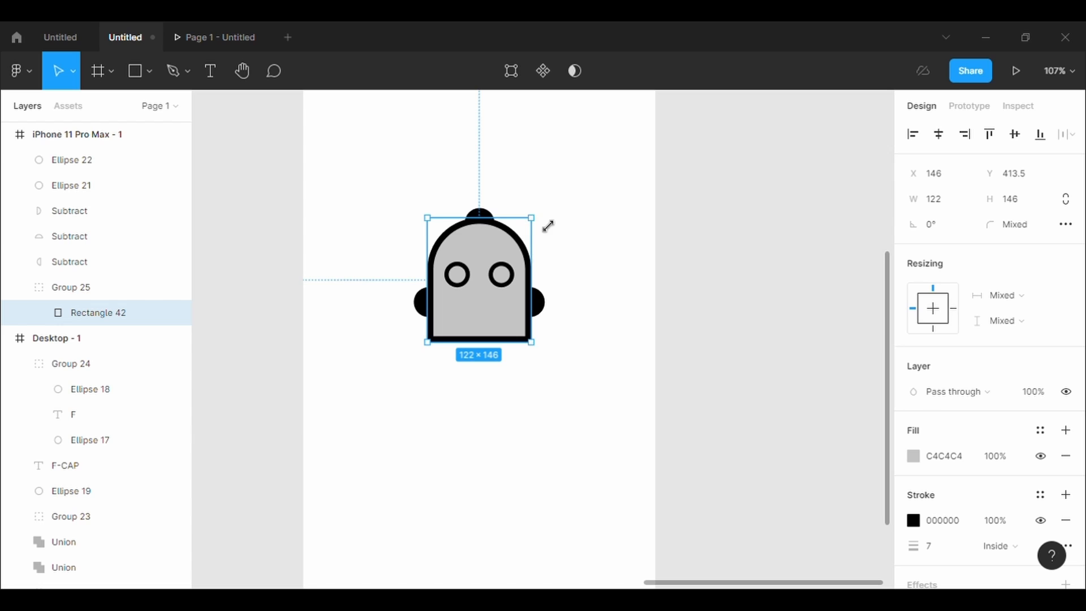
click(580, 229)
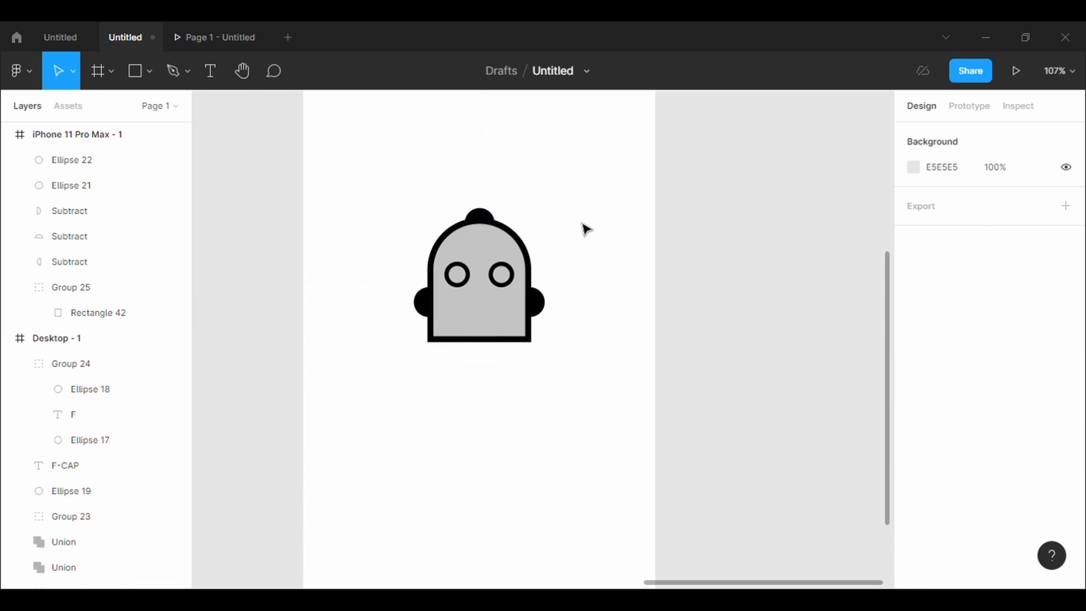
double_click(503, 281)
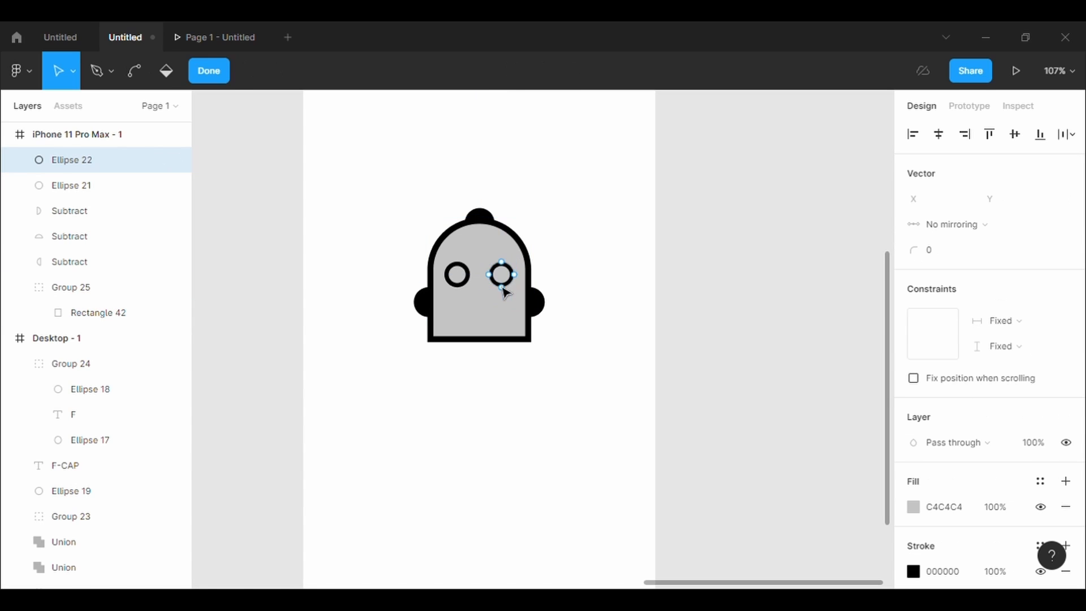
key(Escape)
click(574, 260)
double_click(508, 282)
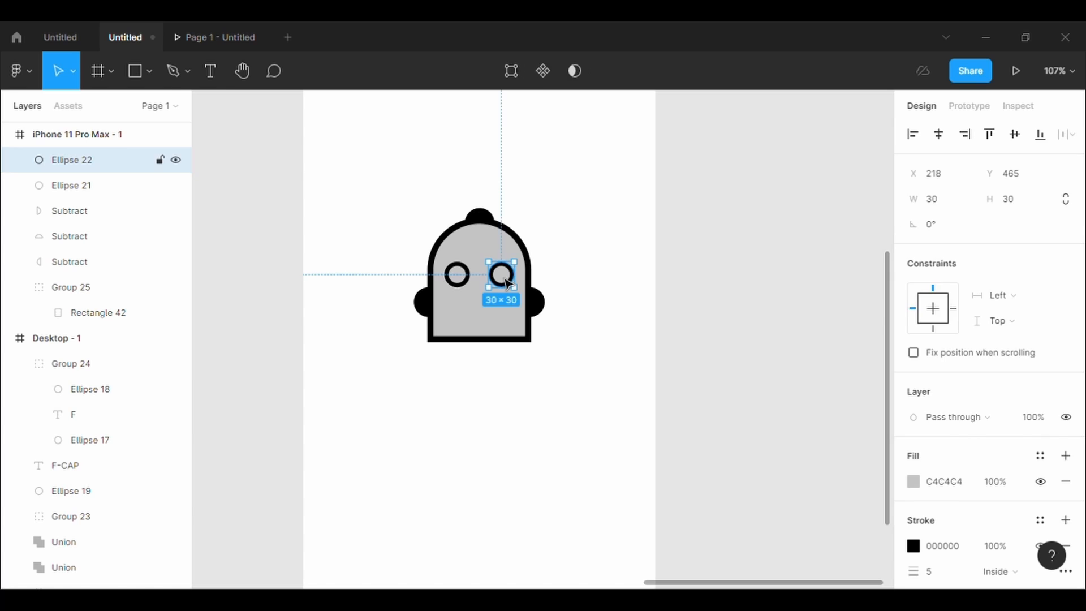
key(Escape)
click(574, 286)
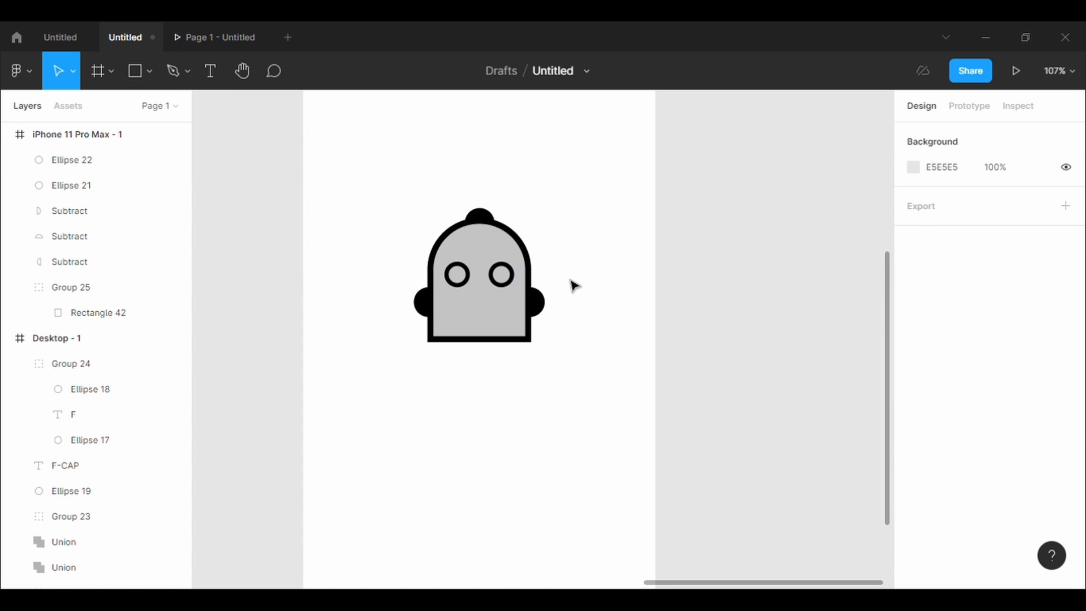
Move both circle eyes down inside the arch to Y 480
click(515, 284)
drag(505, 278, 468, 292)
click(467, 285)
click(564, 417)
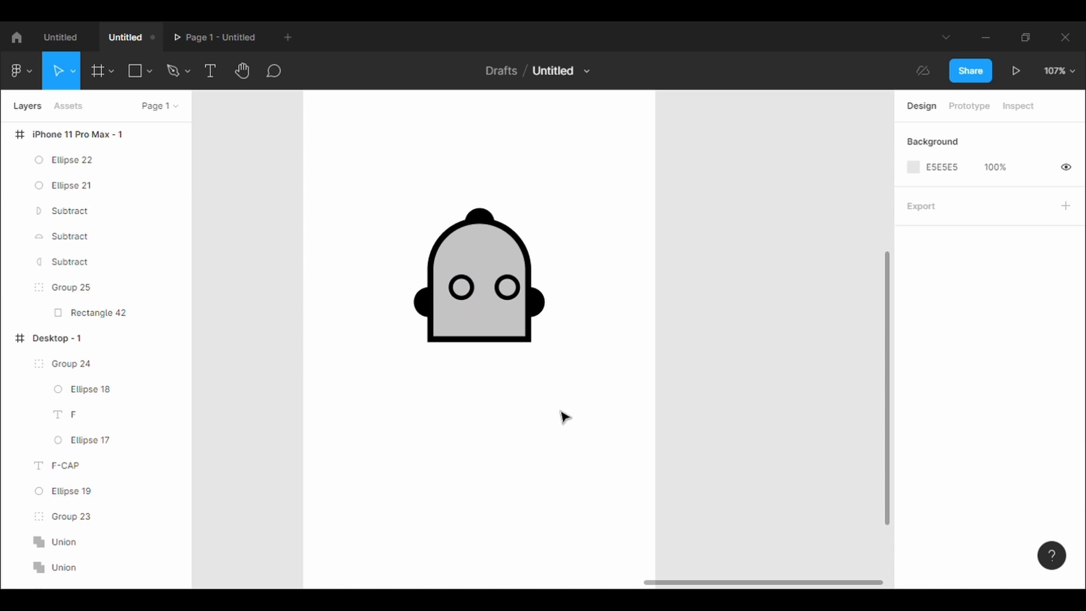
Shift the left eye horizontally to X 166, keeping it at Y 480
click(485, 331)
click(461, 289)
double_click(462, 299)
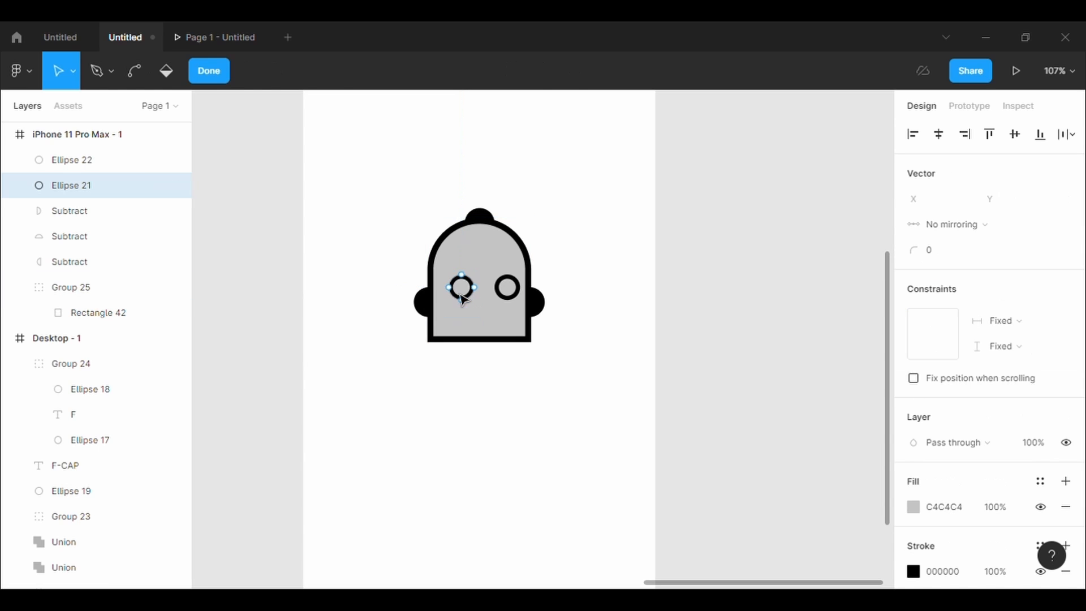
key(Escape)
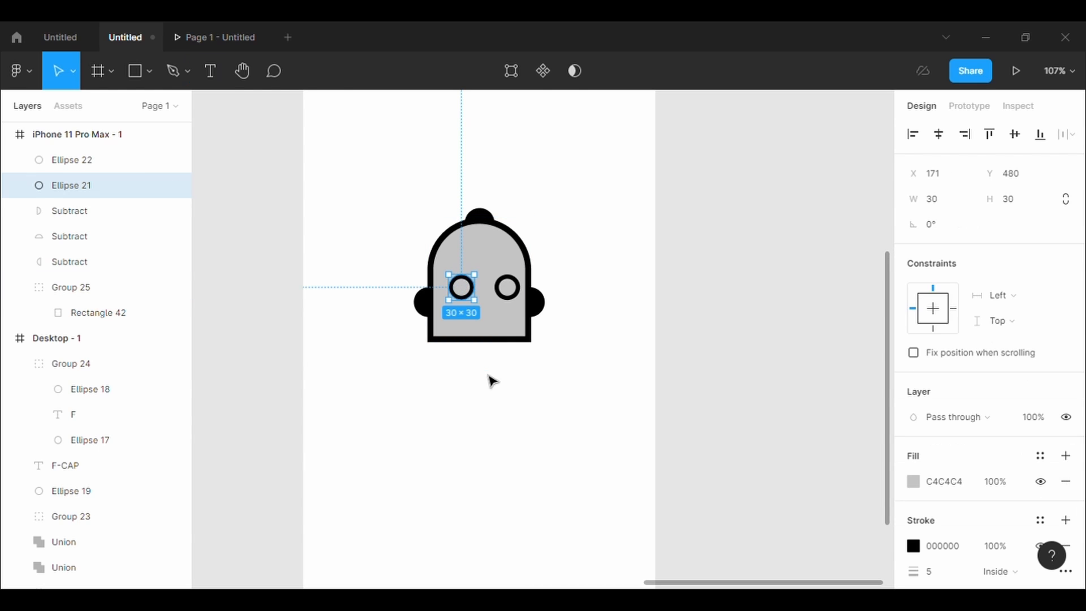
drag(464, 298, 443, 295)
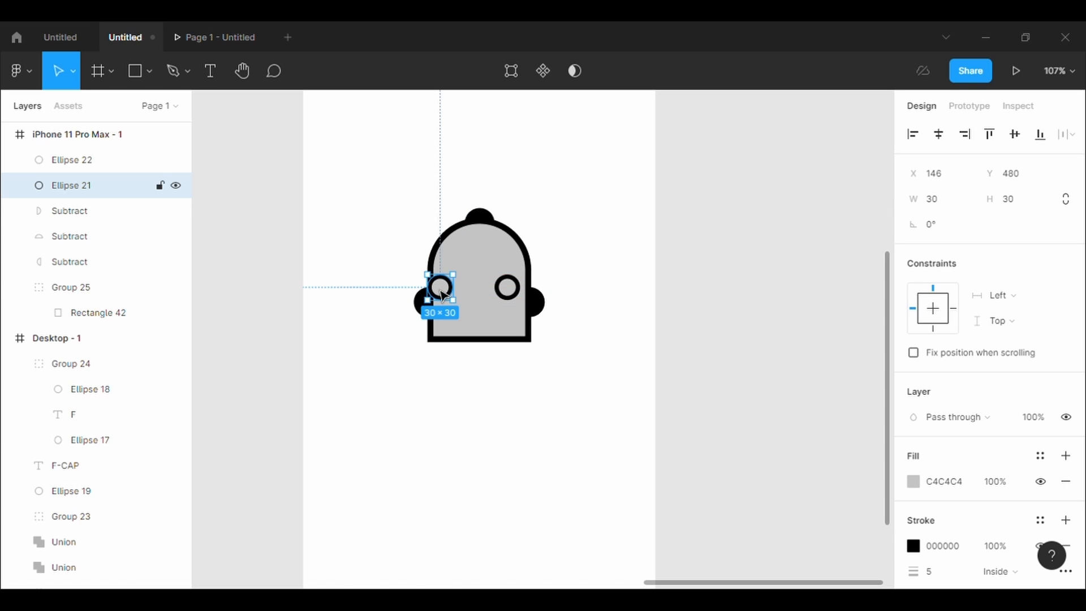
key(shift+Right)
key(shift+Right)
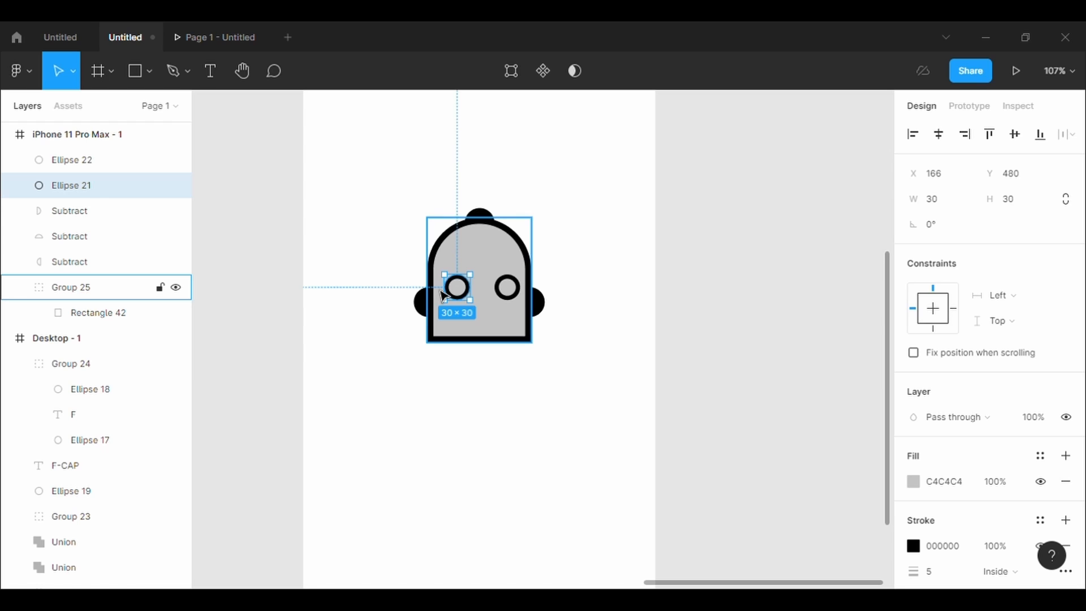
Shift the right eye inward so both eyes sit symmetrically inside the arch at the same height
click(517, 293)
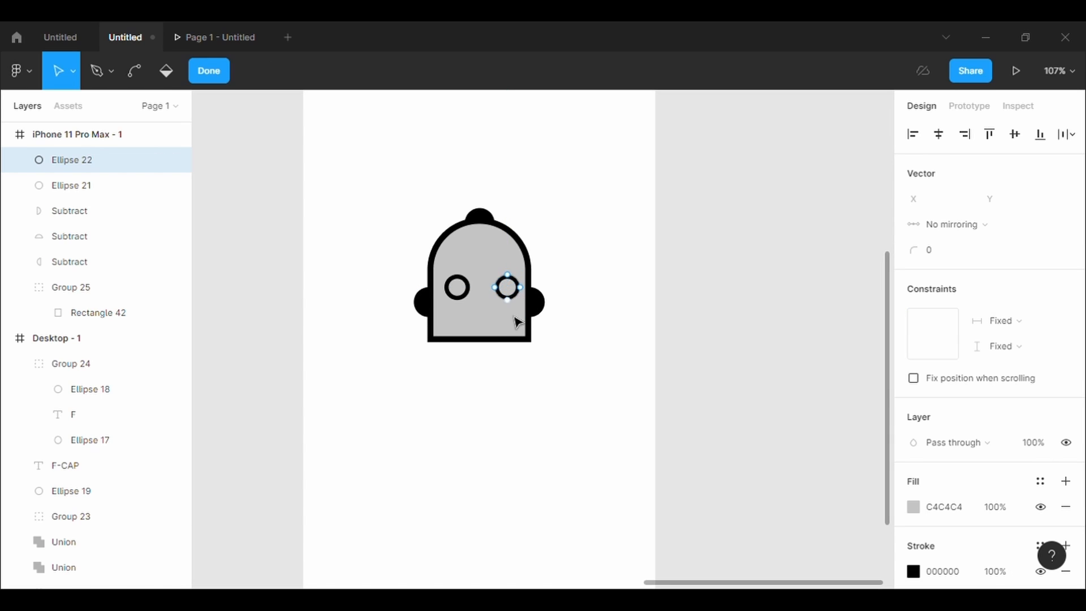
click(517, 329)
double_click(509, 290)
key(Escape)
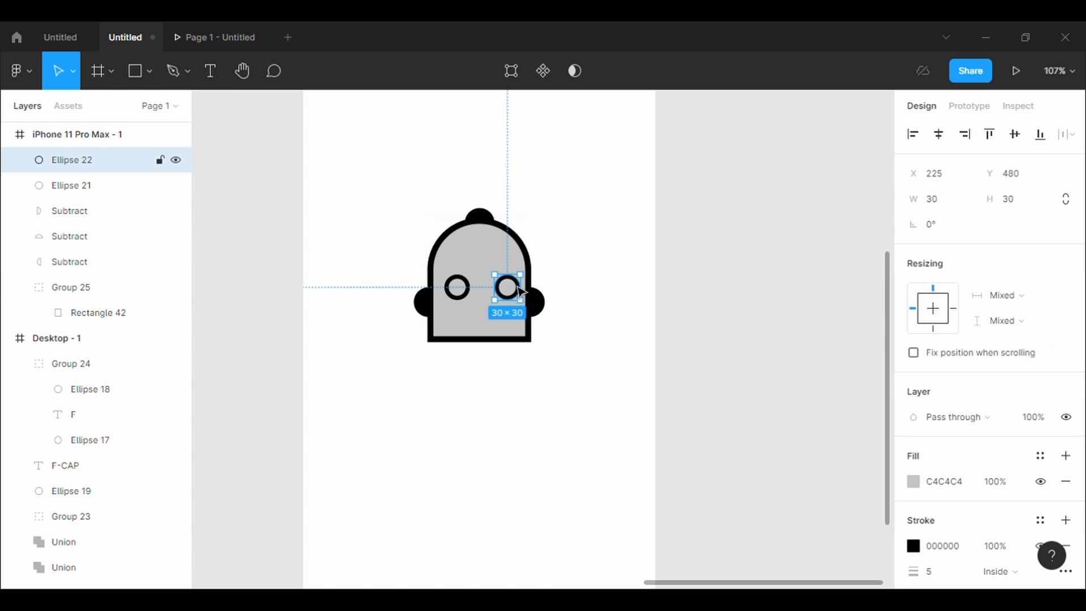
drag(520, 295, 509, 294)
click(608, 431)
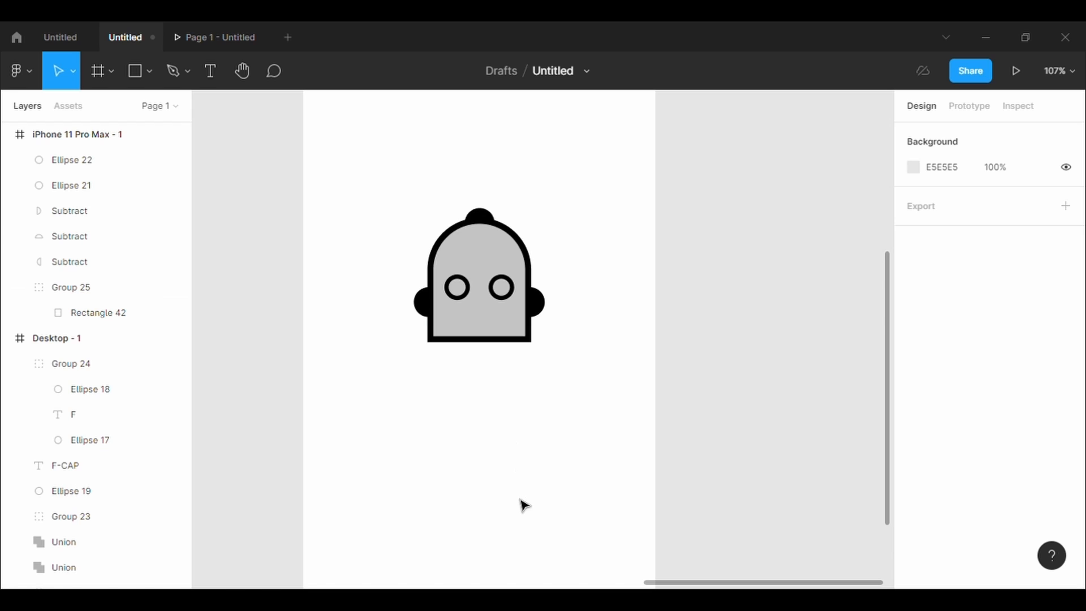
click(157, 86)
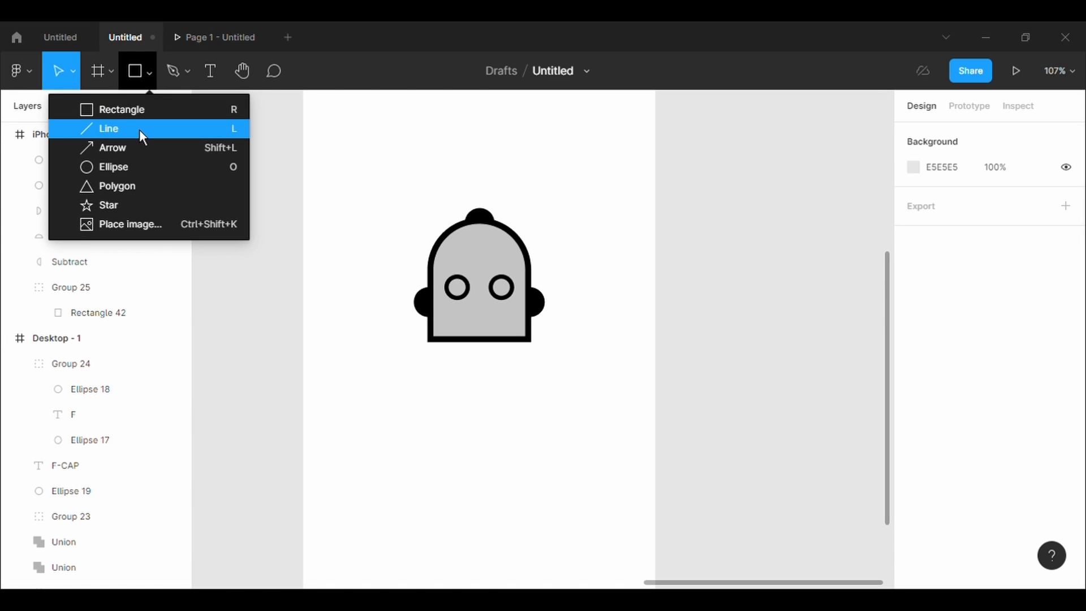
click(139, 130)
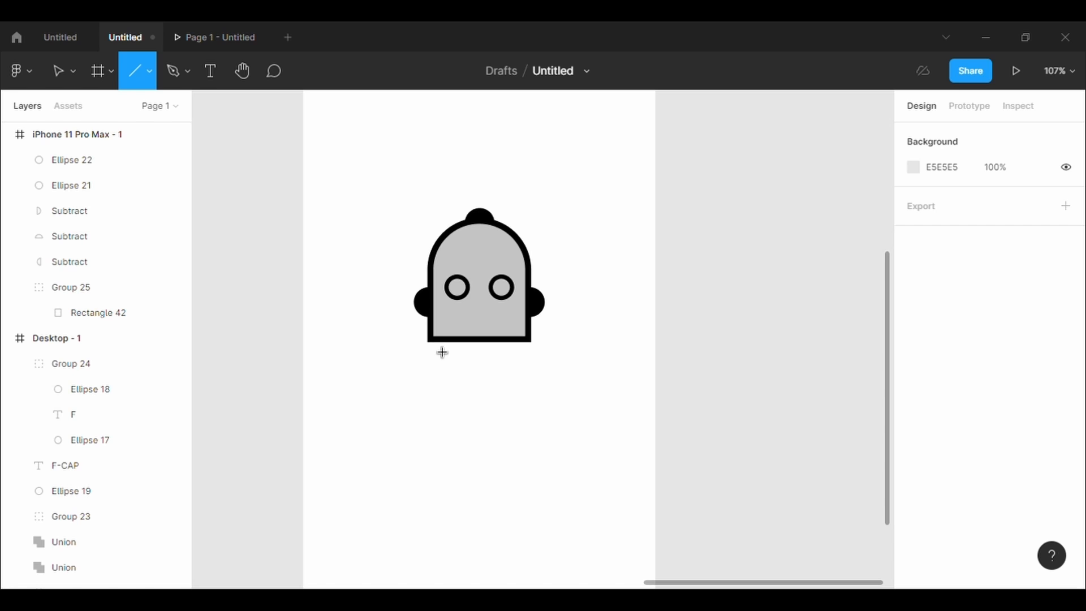
drag(428, 218, 437, 403)
key(Delete)
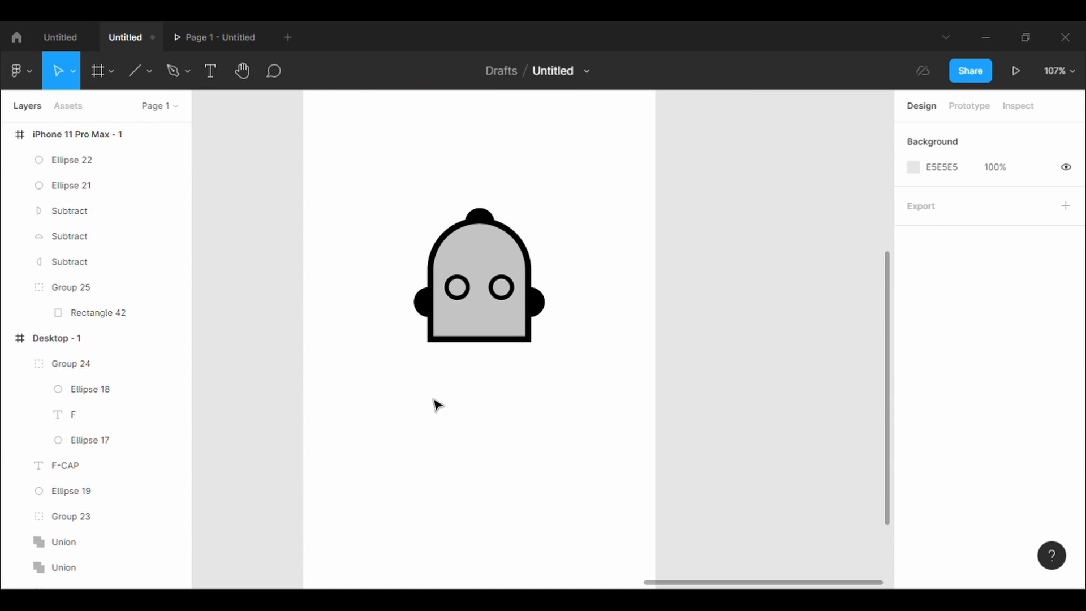
Draw a line about 98 long downward from the arch's bottom-left corner and set its rotation to -90°
click(151, 86)
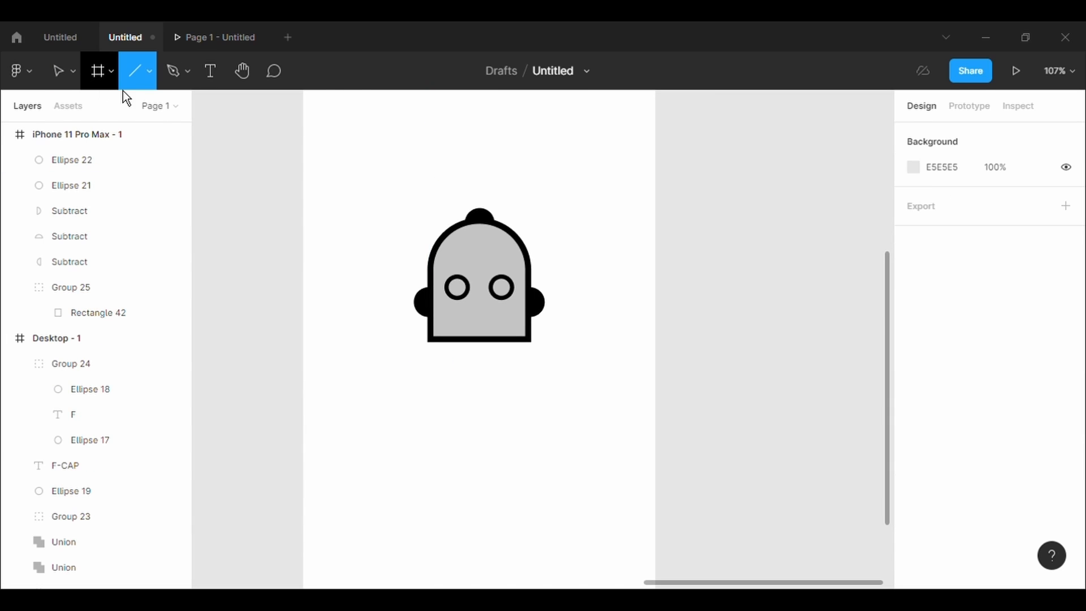
click(151, 79)
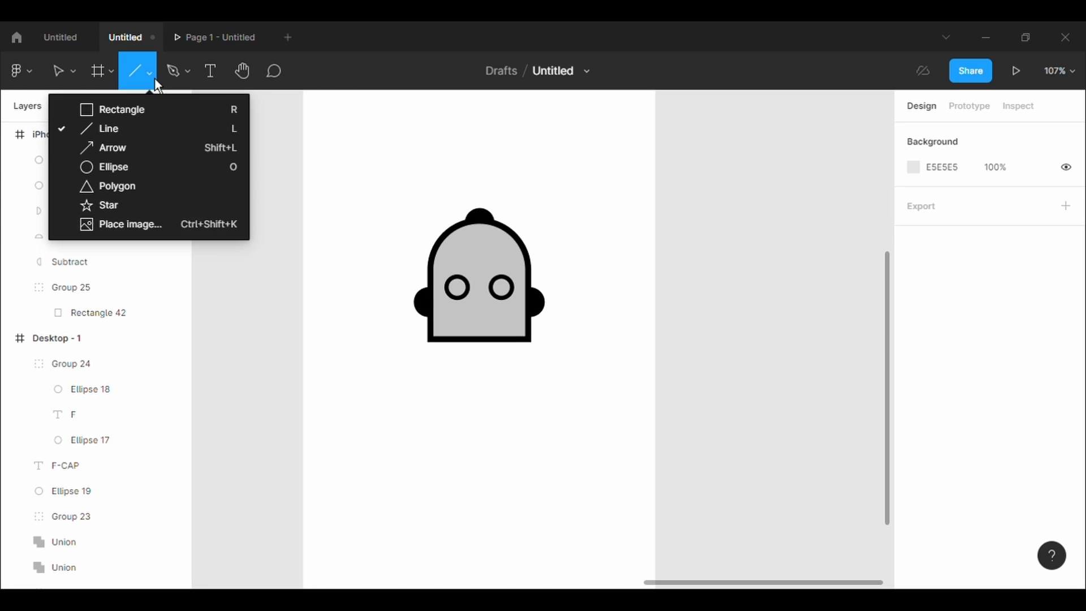
click(164, 136)
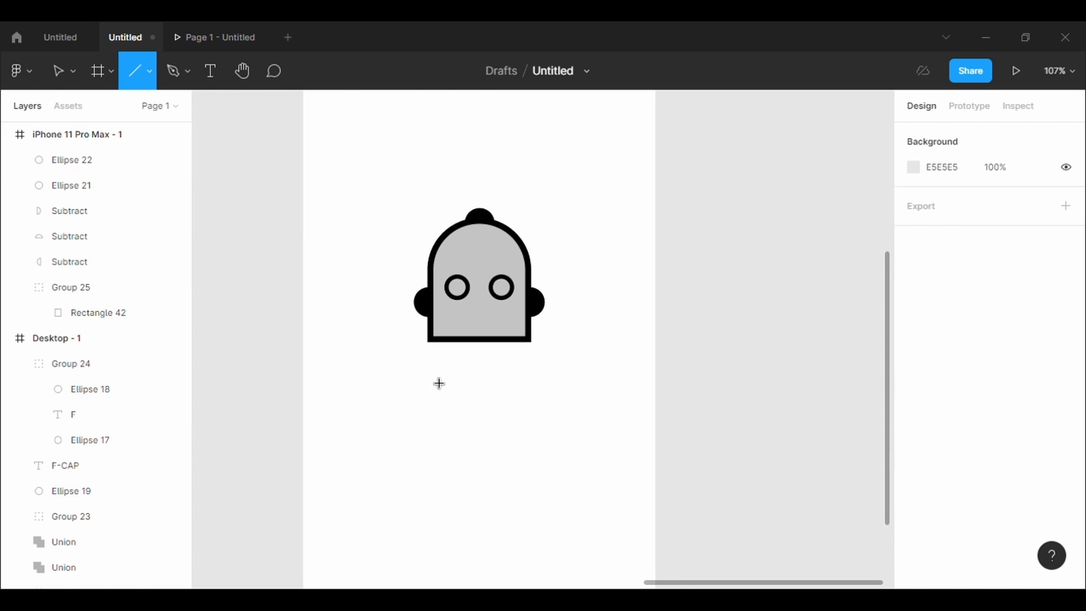
scroll(439, 383, up, 5)
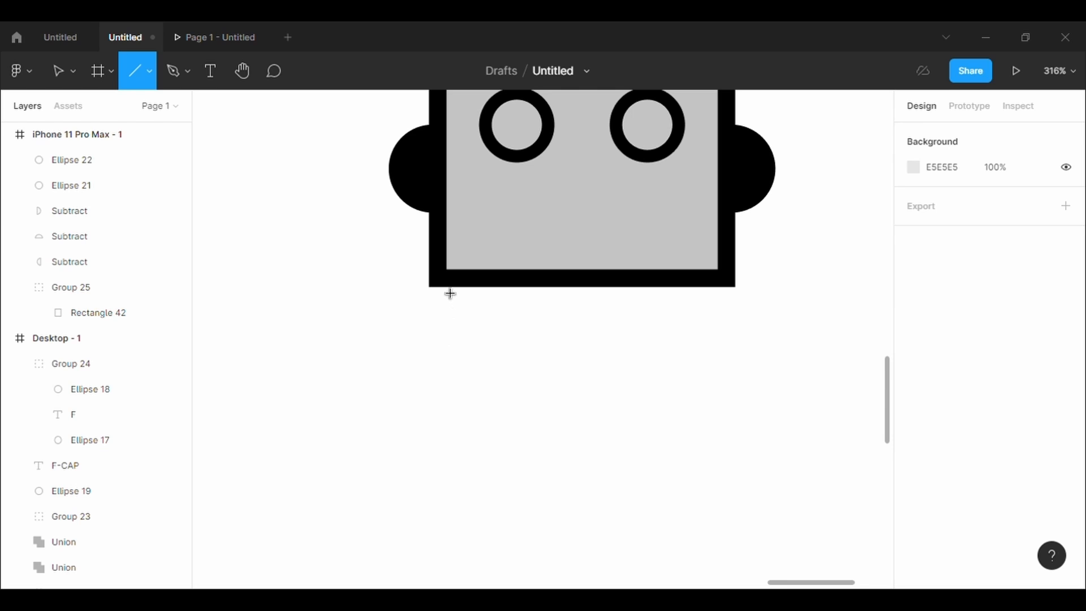
drag(448, 290, 439, 285)
drag(442, 402, 443, 536)
click(961, 235)
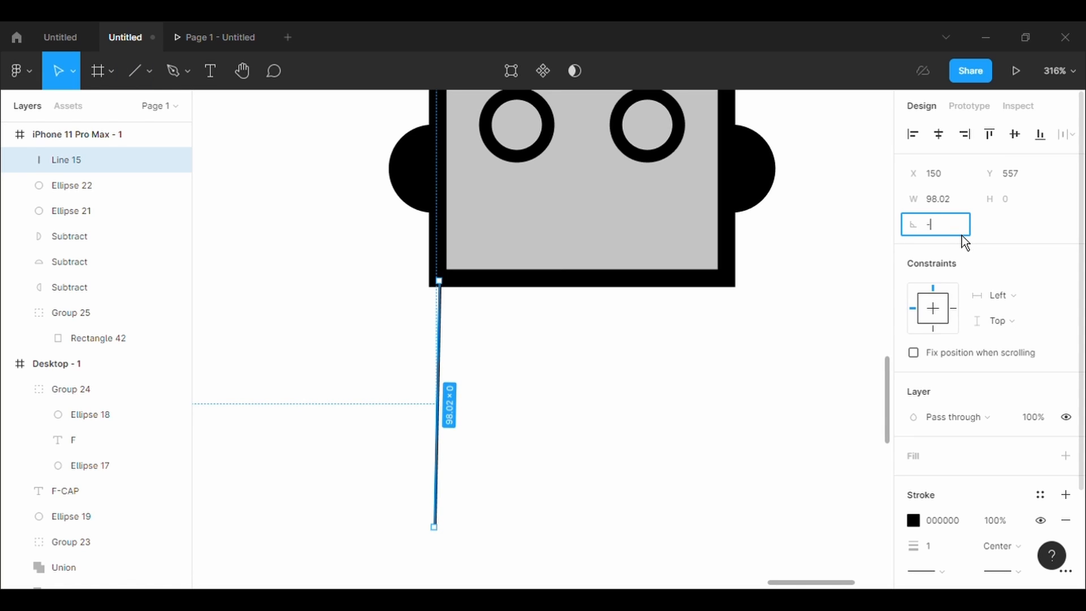
key(Return)
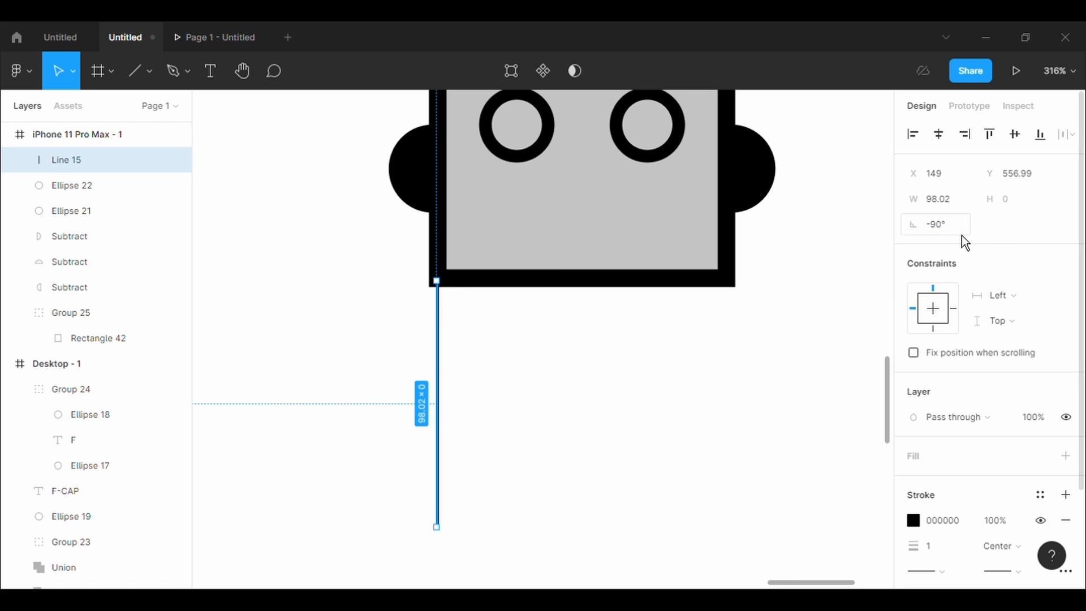
Set the line's stroke thickness to 7 and align it with the arch's left outline at X 146, Y 556
scroll(989, 553, down, 4)
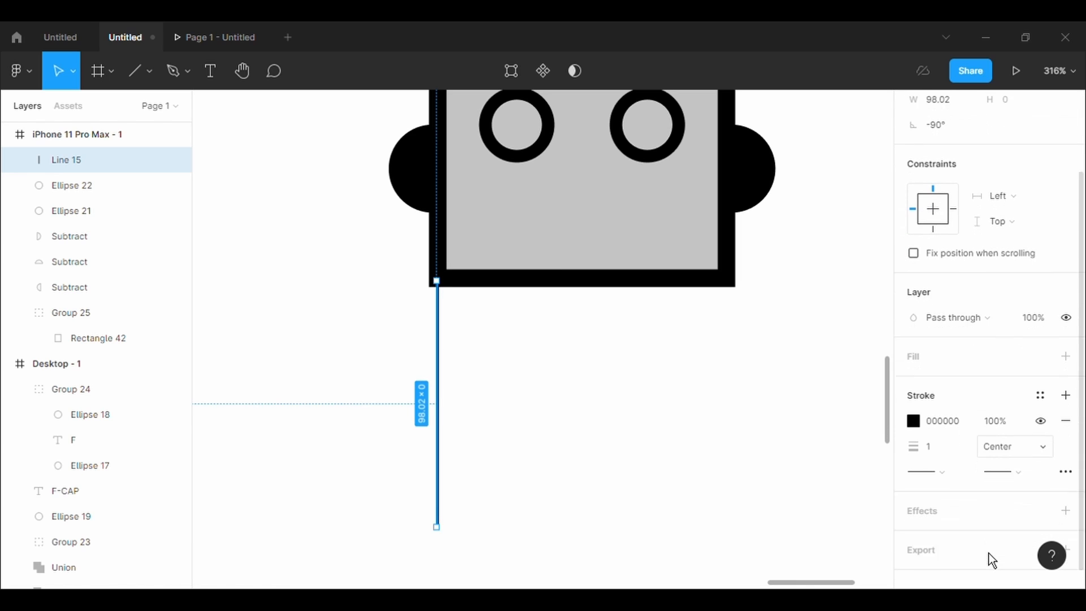
click(955, 441)
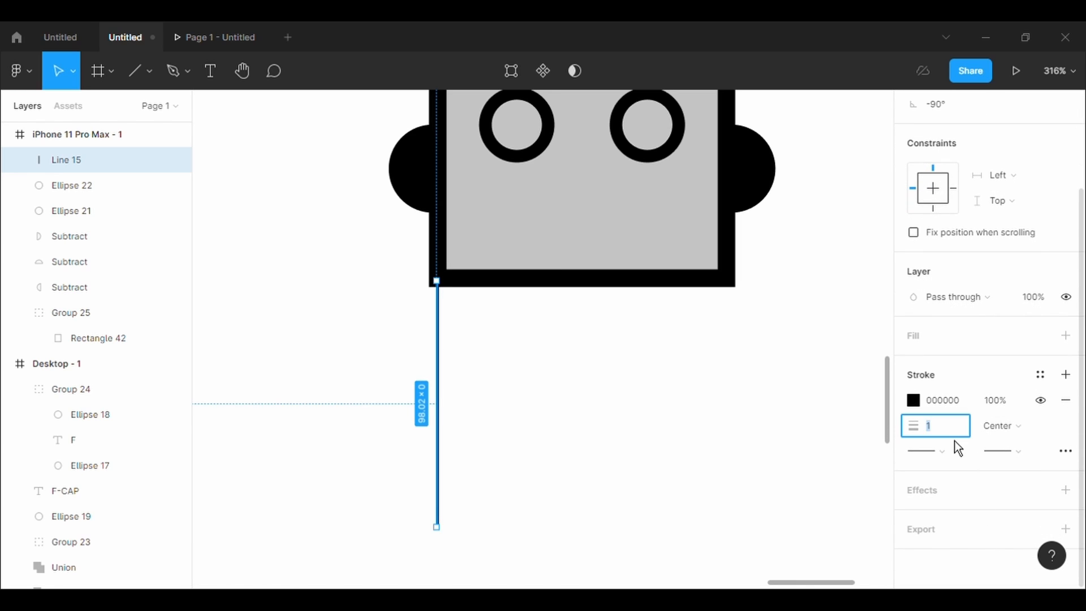
text(70)
key(Return)
click(954, 440)
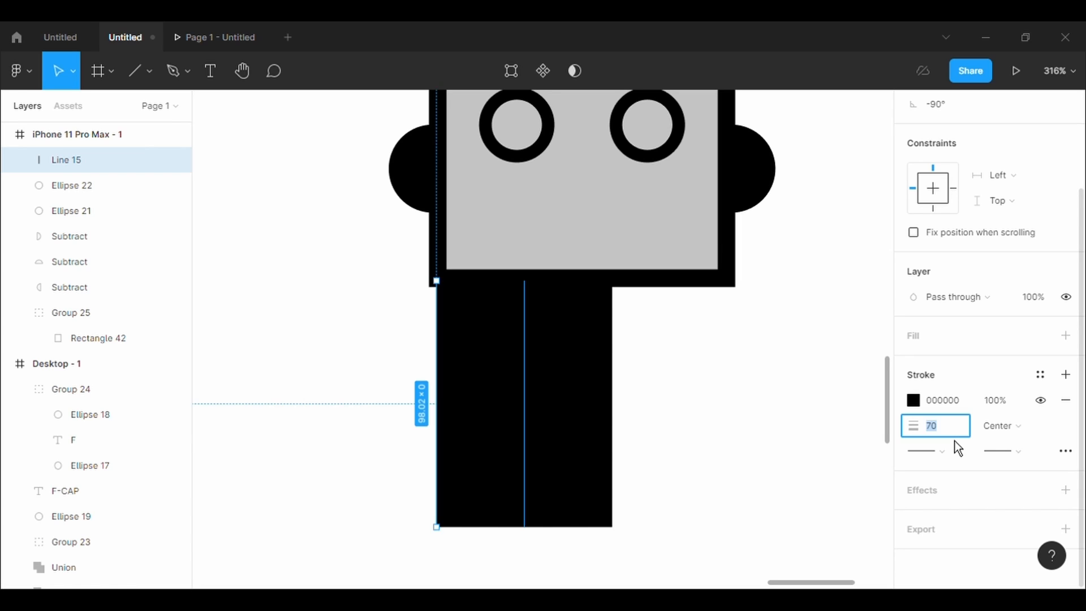
key(BackSpace)
text(7)
key(Return)
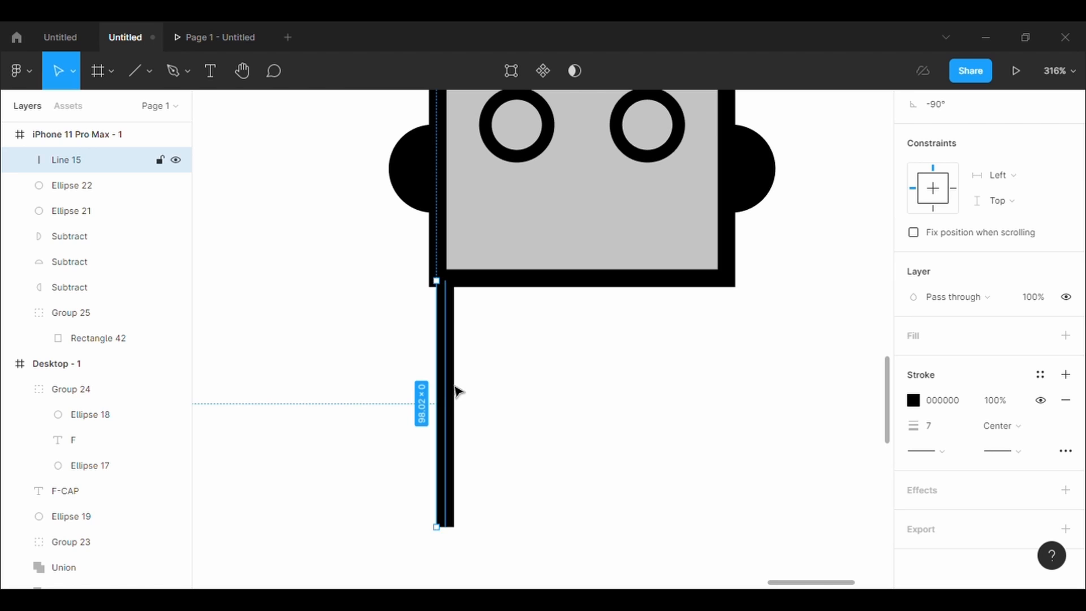
click(570, 418)
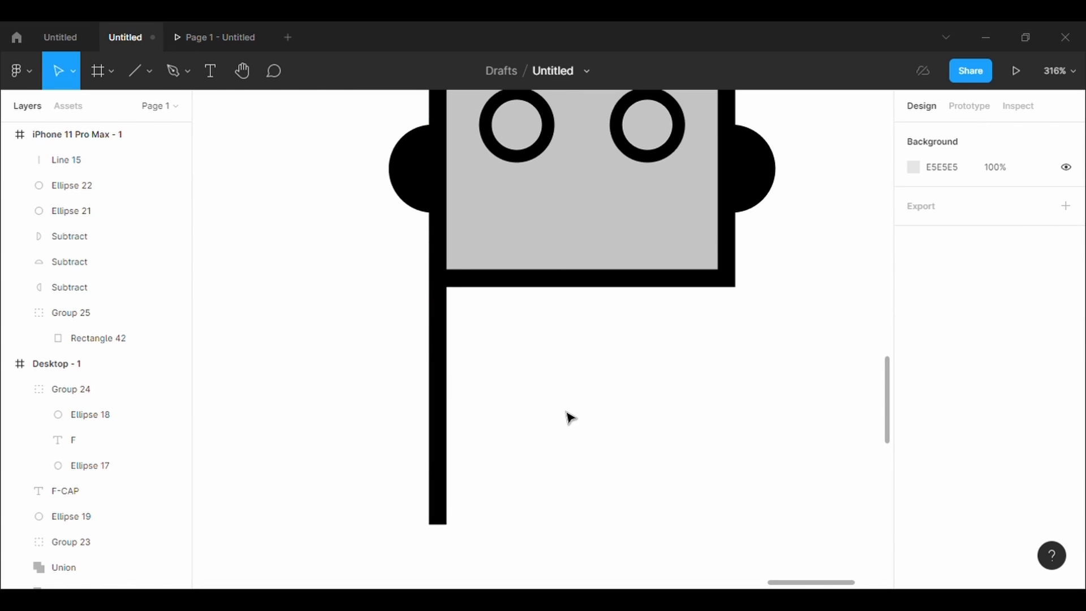
Duplicate the vertical line and align the copy with the arch's right outline at X 261, Y 556
click(453, 426)
key(ctrl+v)
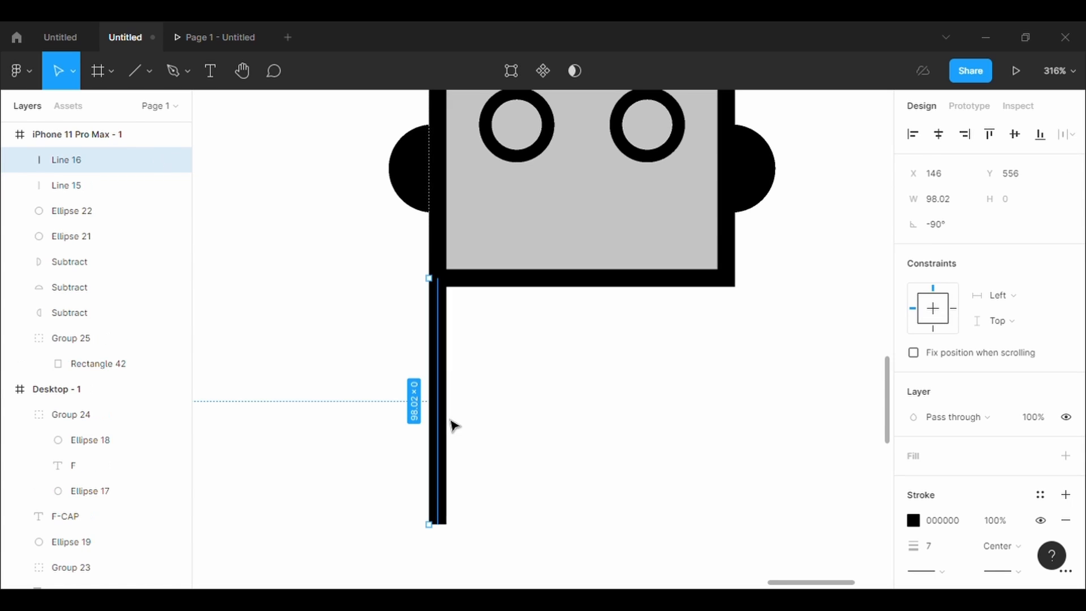
drag(451, 423, 743, 424)
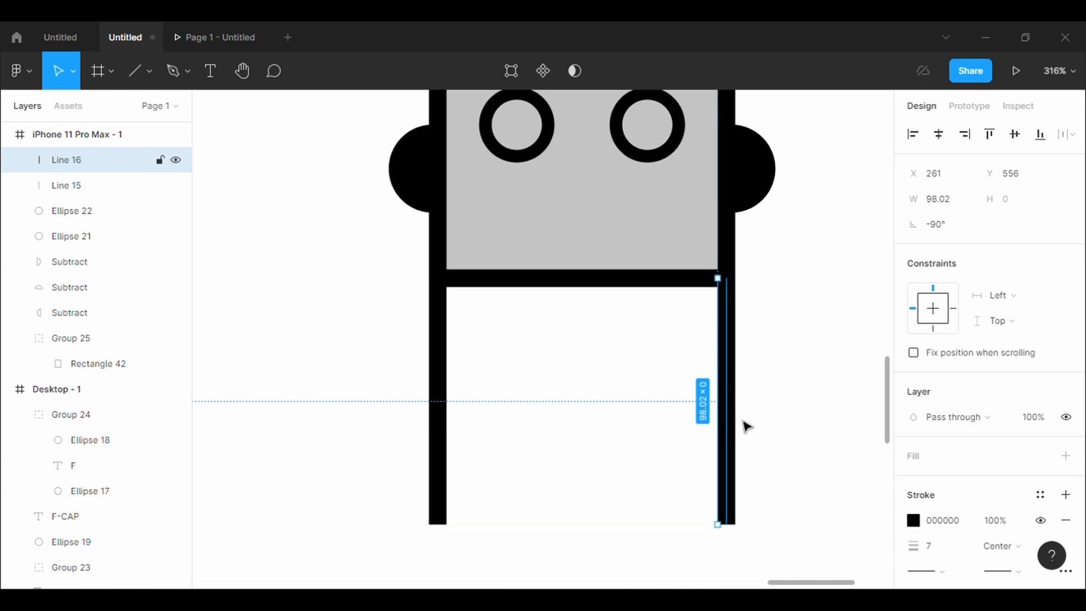
scroll(817, 462, up, 2)
scroll(817, 463, down, 3)
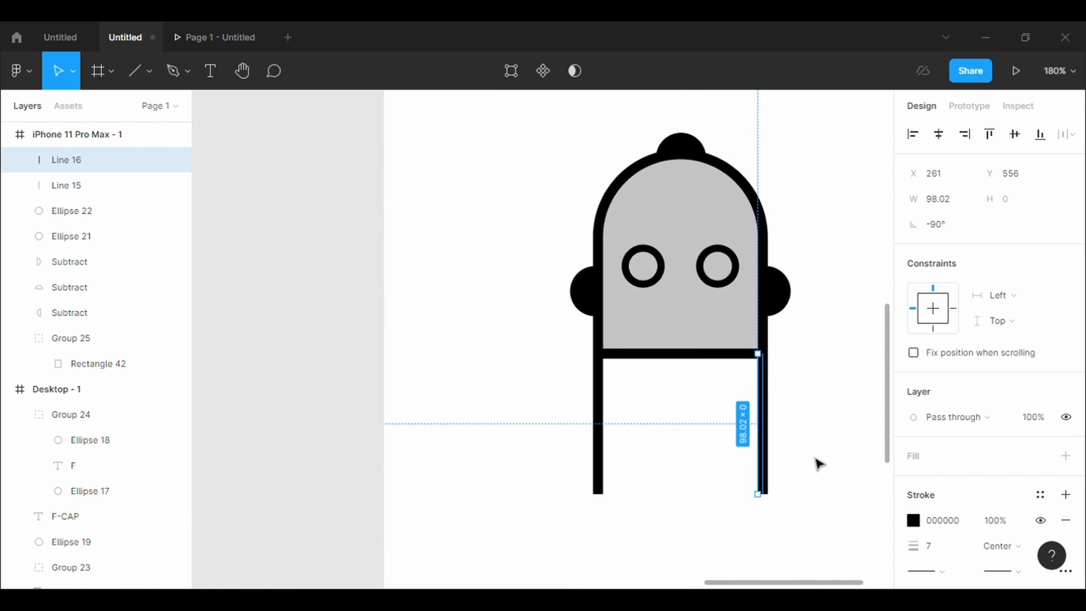
click(819, 464)
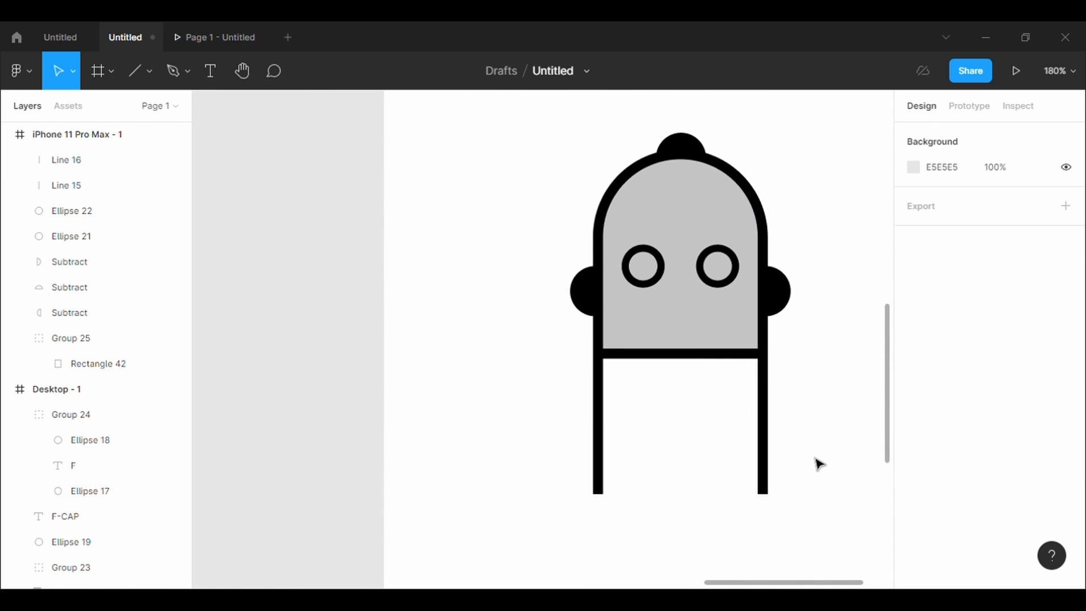
Edit the left vertical line's points and raise its lower endpoint to Y 598, making it 42 long
click(606, 409)
click(515, 73)
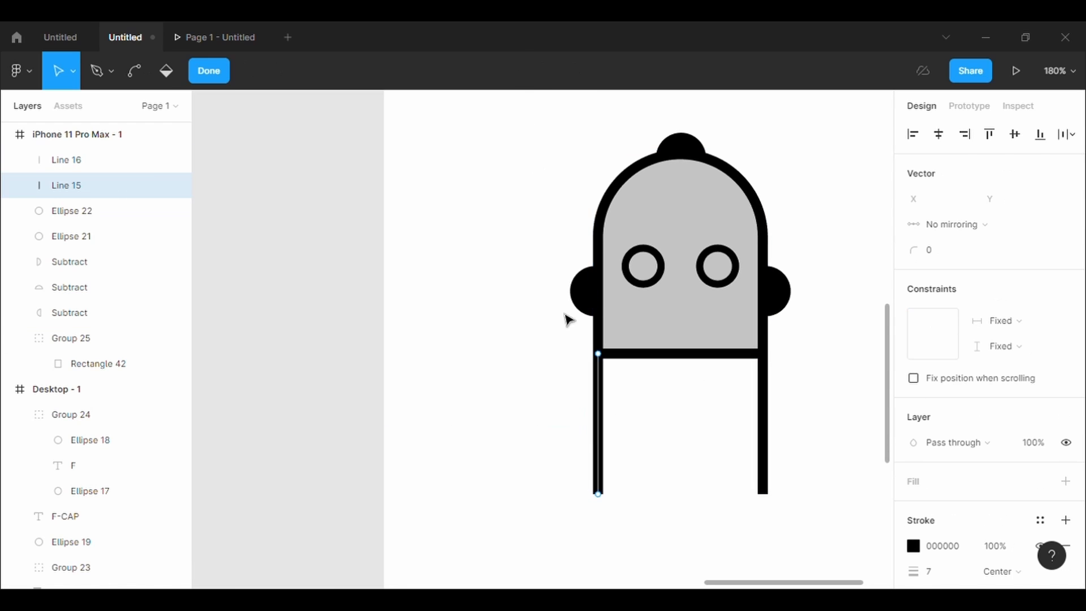
drag(599, 495, 607, 415)
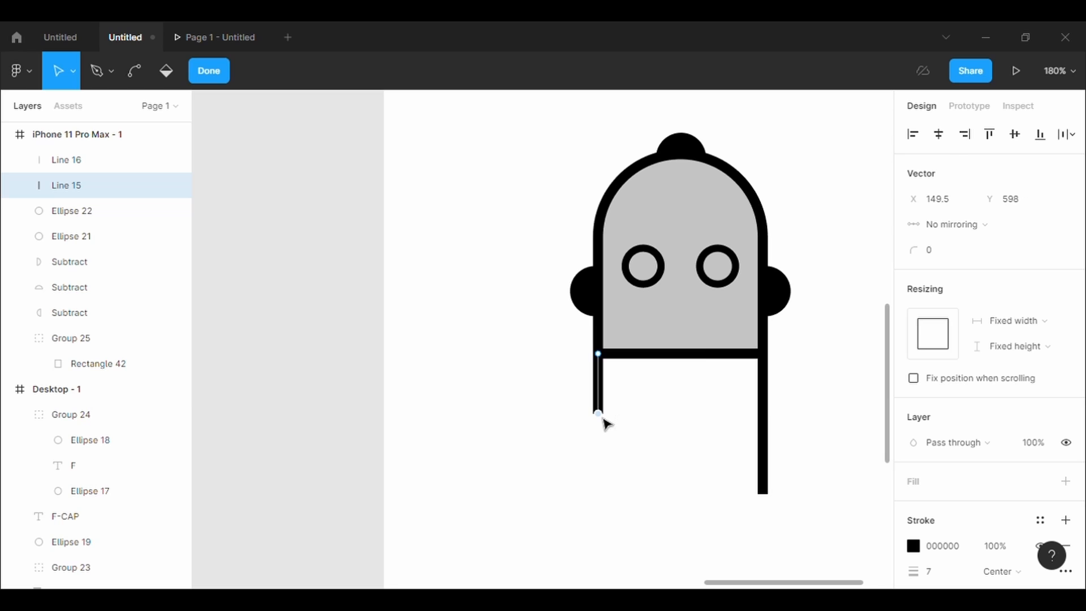
click(771, 460)
Edit the right vertical line's points and raise its lower endpoint to Y 601.5
click(772, 464)
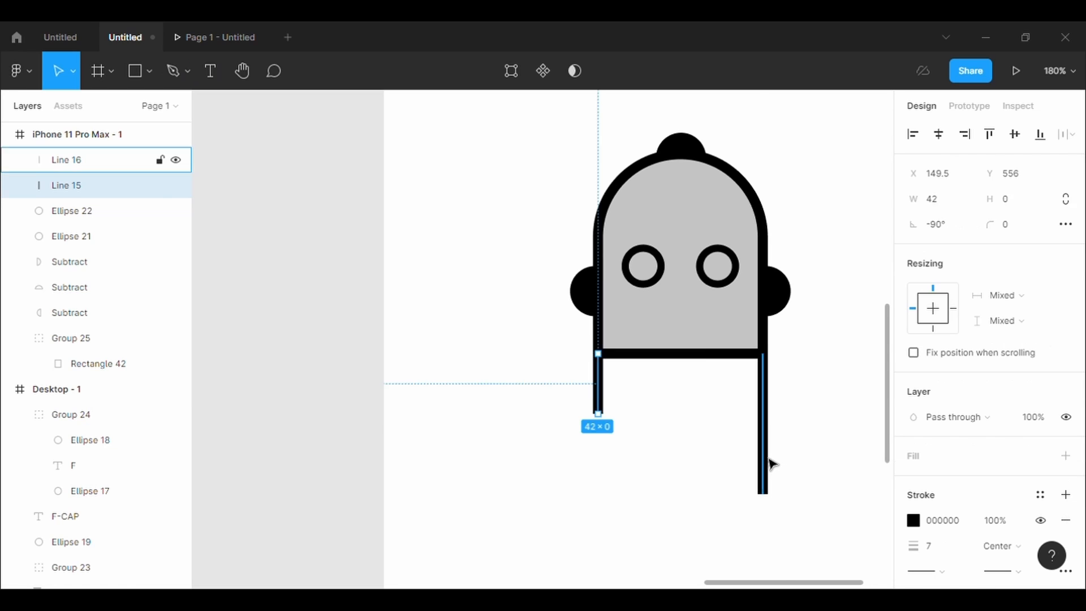
click(511, 71)
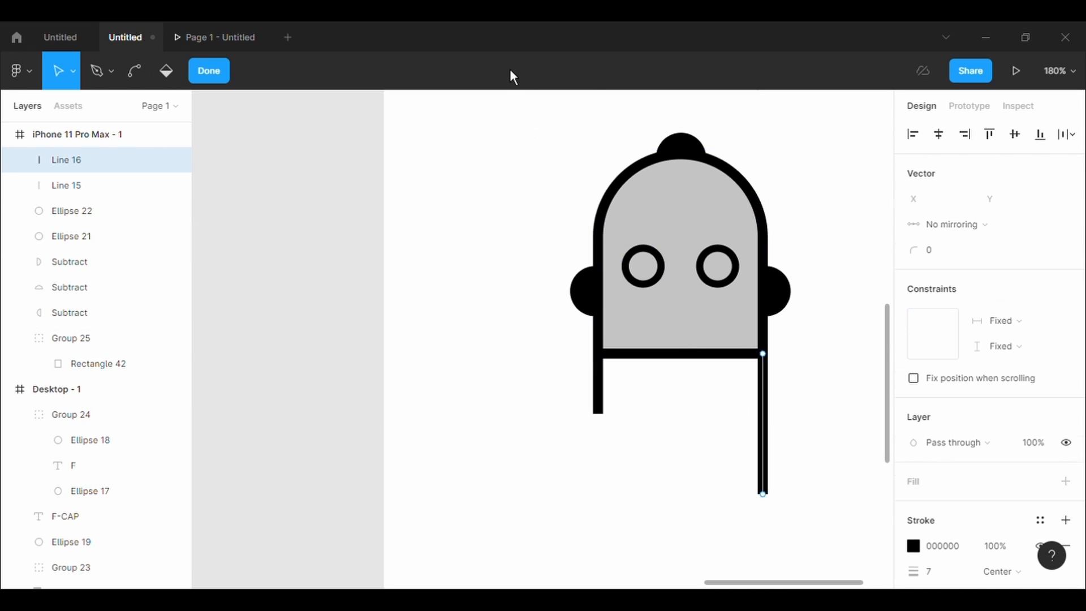
drag(764, 494, 766, 424)
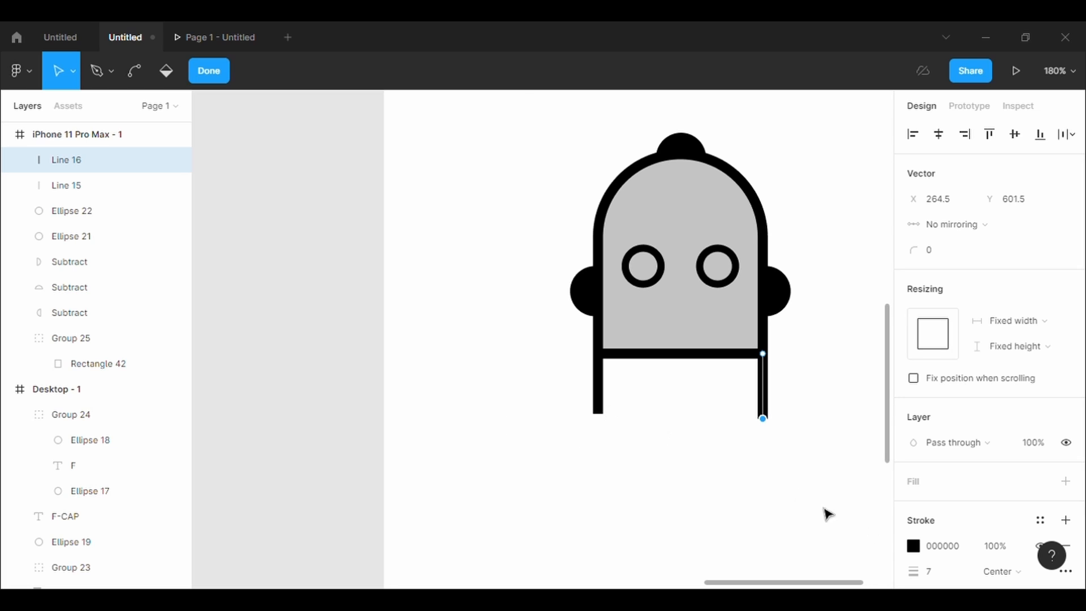
Raise the right vertical line's lower endpoint to Y 598.5 and finish editing its points
drag(804, 490, 547, 389)
key(Up)
key(Up)
key(Up)
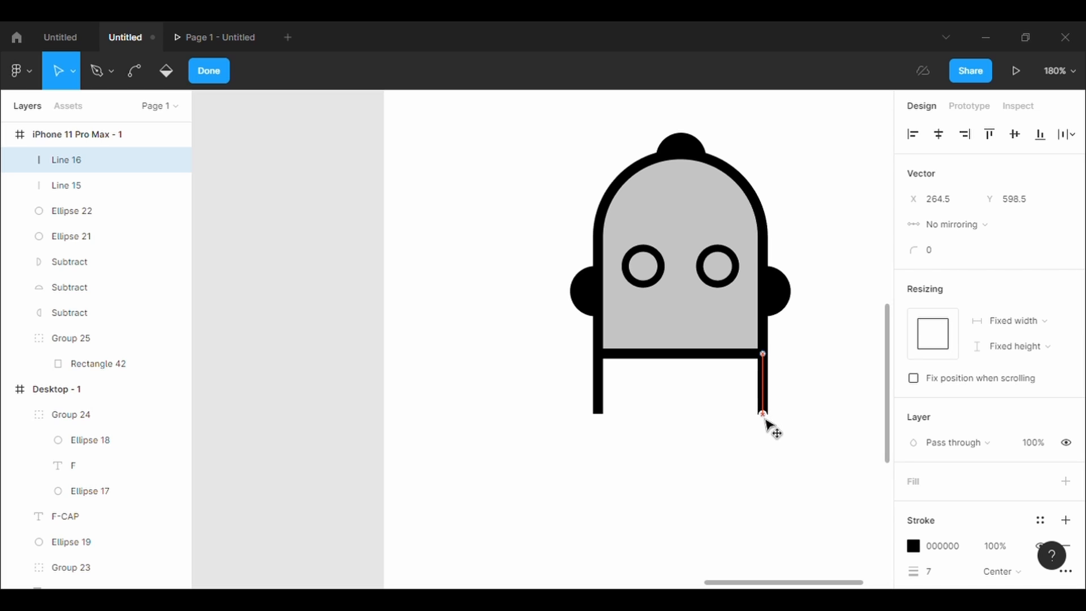
key(Escape)
key(Escape)
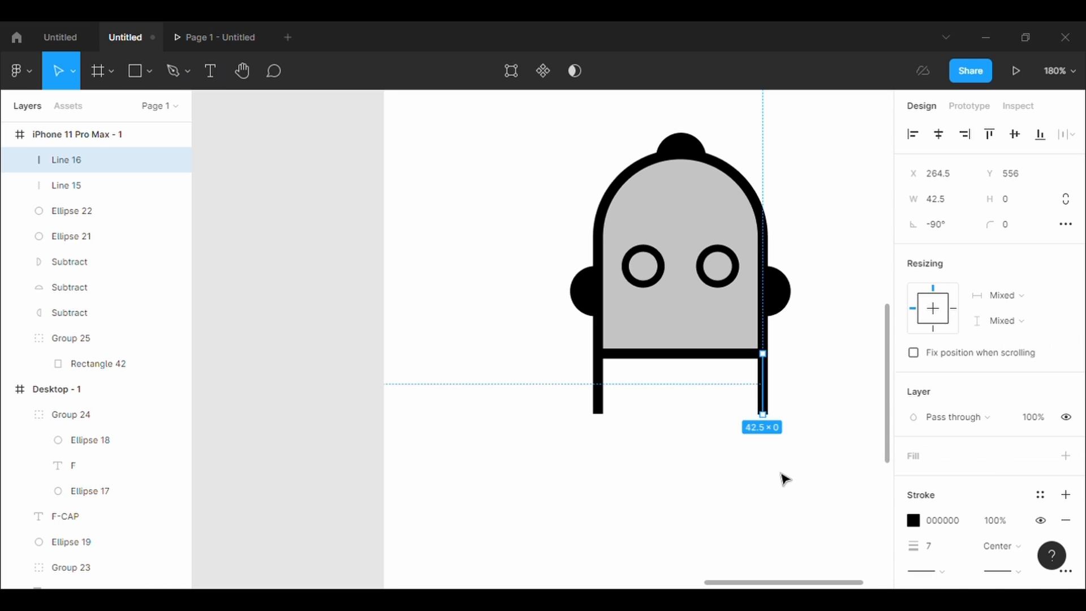
key(Escape)
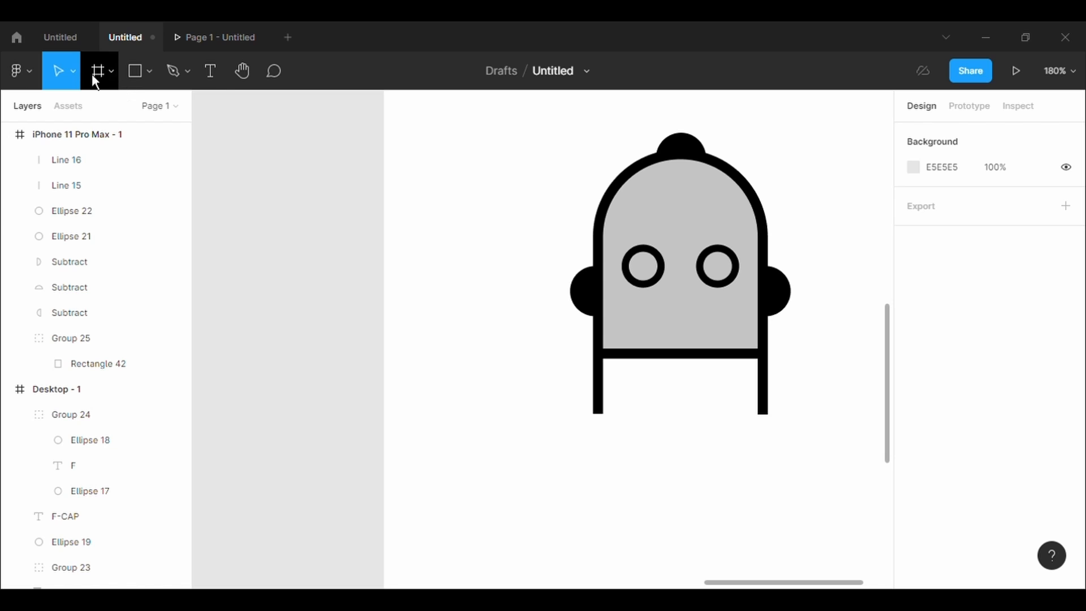
click(148, 79)
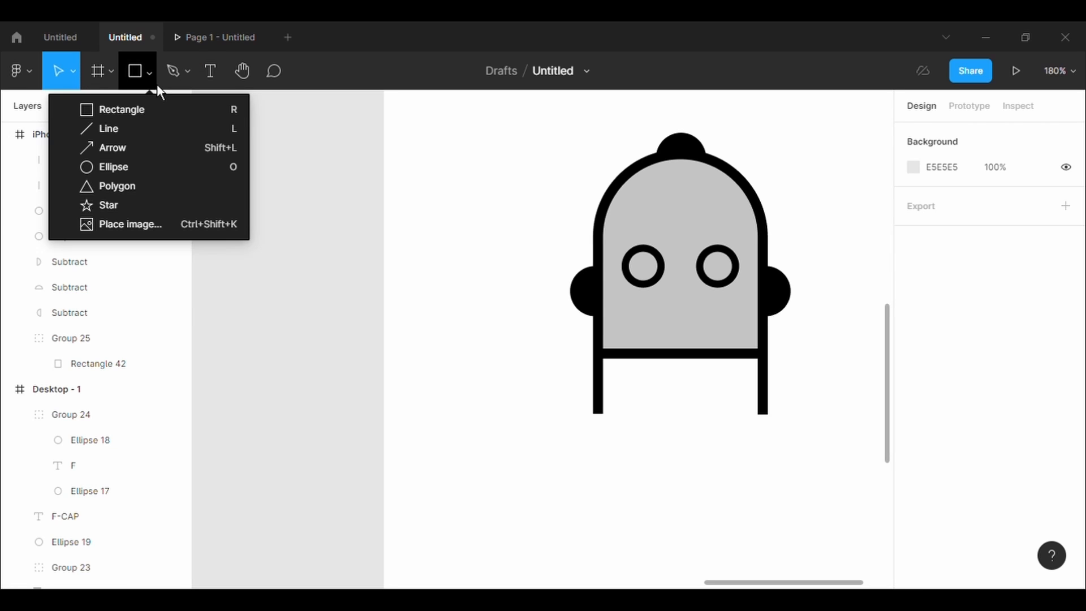
click(159, 117)
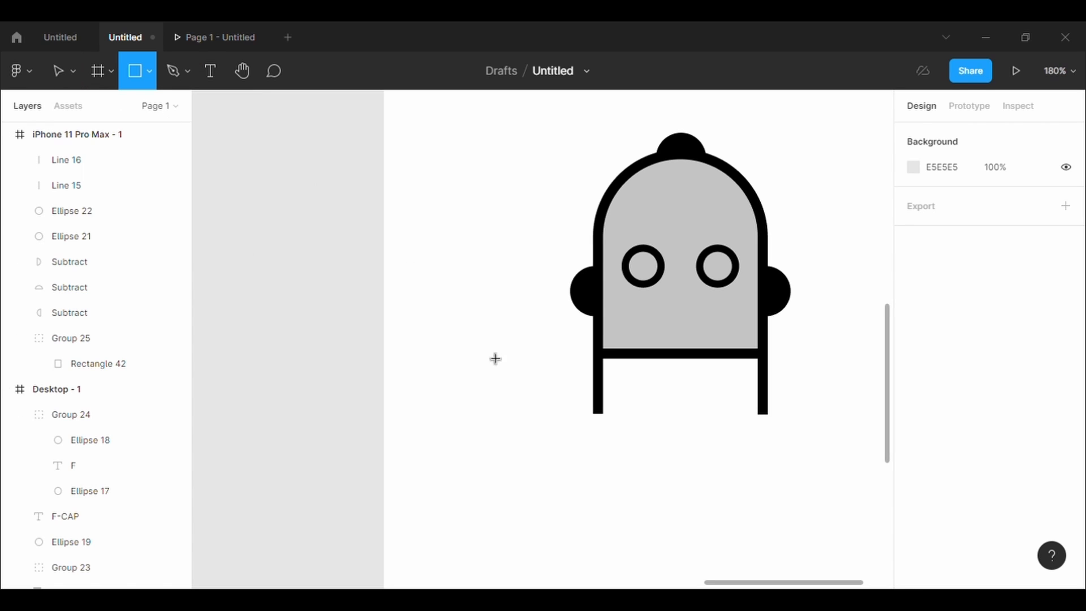
click(610, 423)
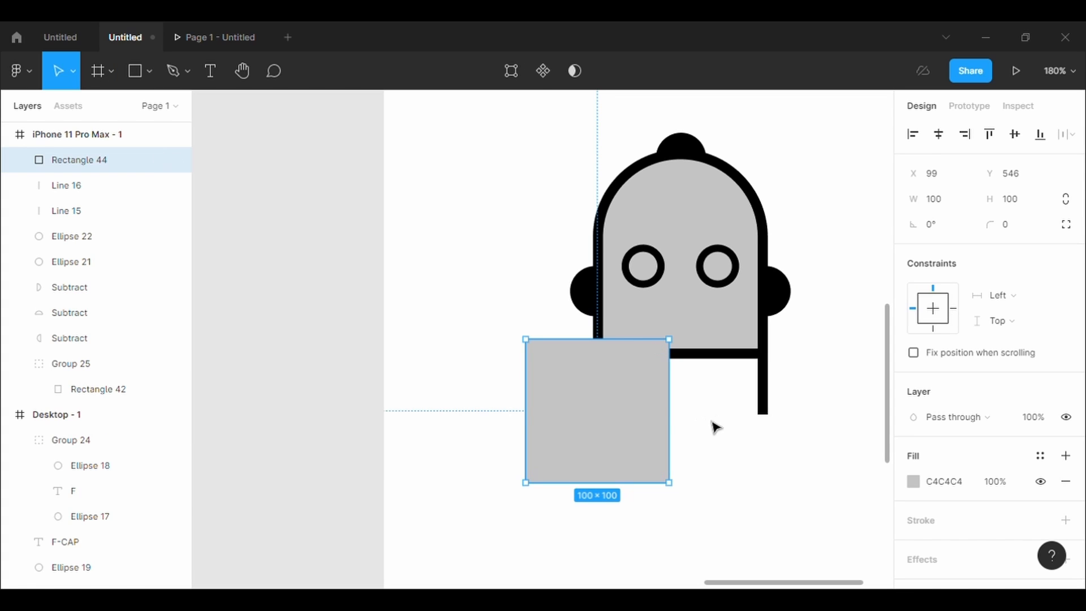
key(ctrl+z)
Draw a horizontal line about 117 long joining the vertical lines' lower ends and set its stroke thickness to 7
click(153, 72)
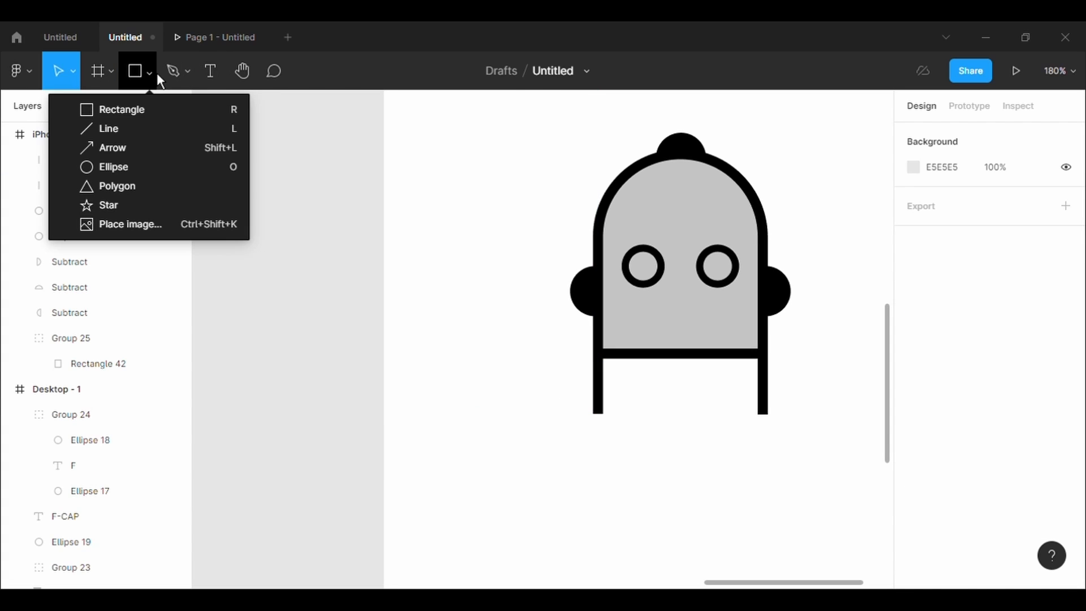
click(157, 140)
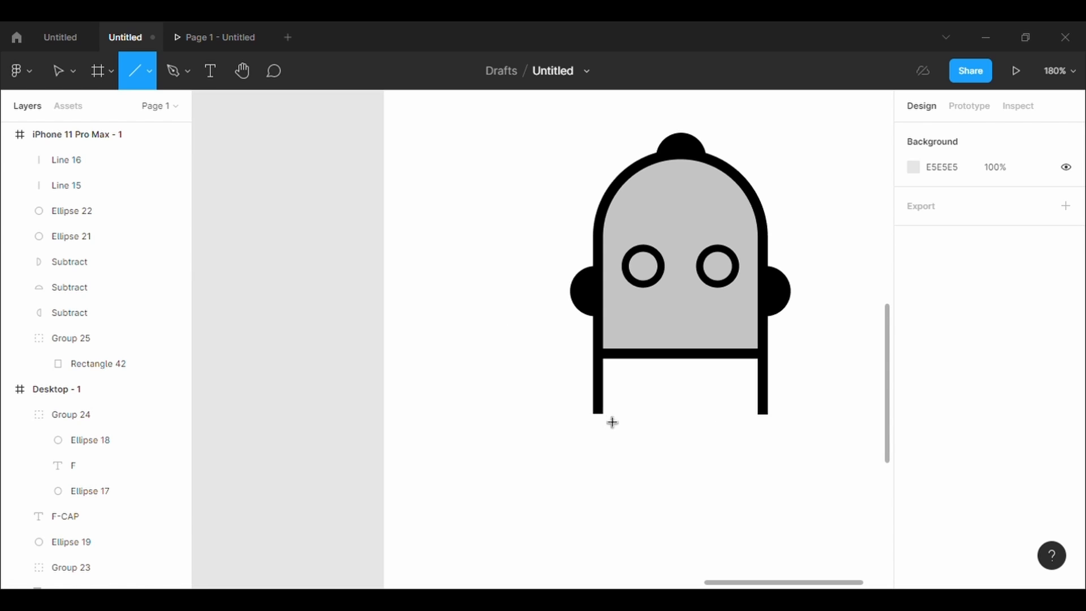
drag(598, 410, 767, 418)
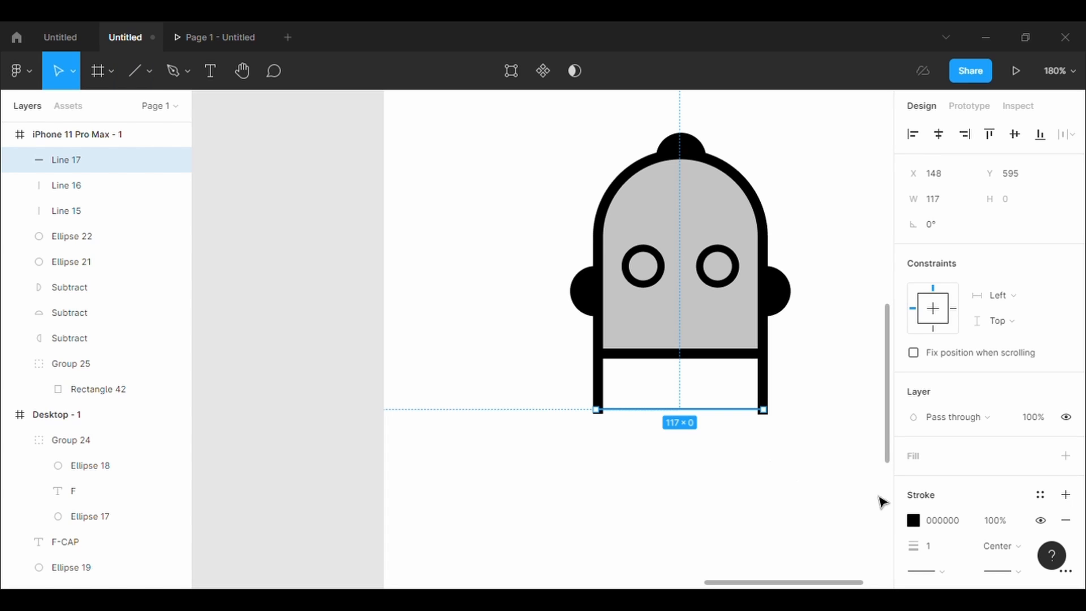
scroll(936, 560, down, 3)
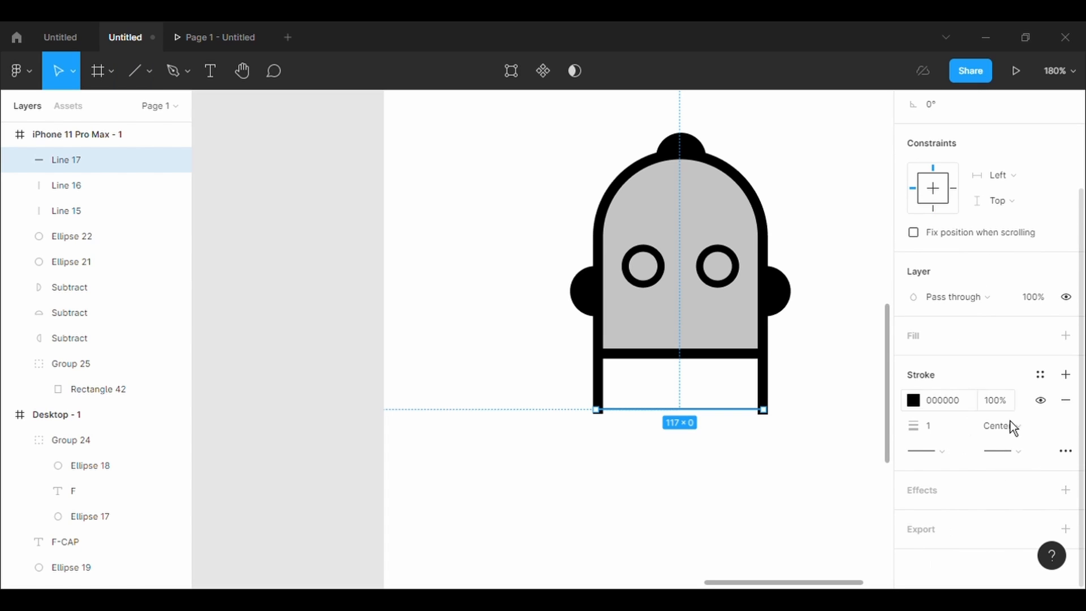
click(963, 433)
key(BackSpace)
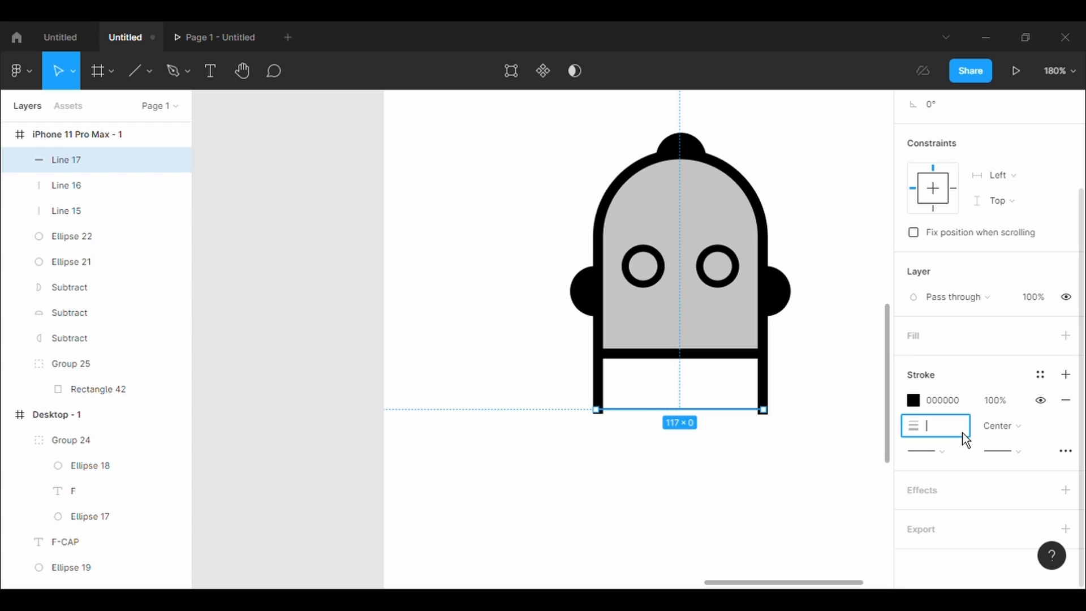
text(7)
key(Return)
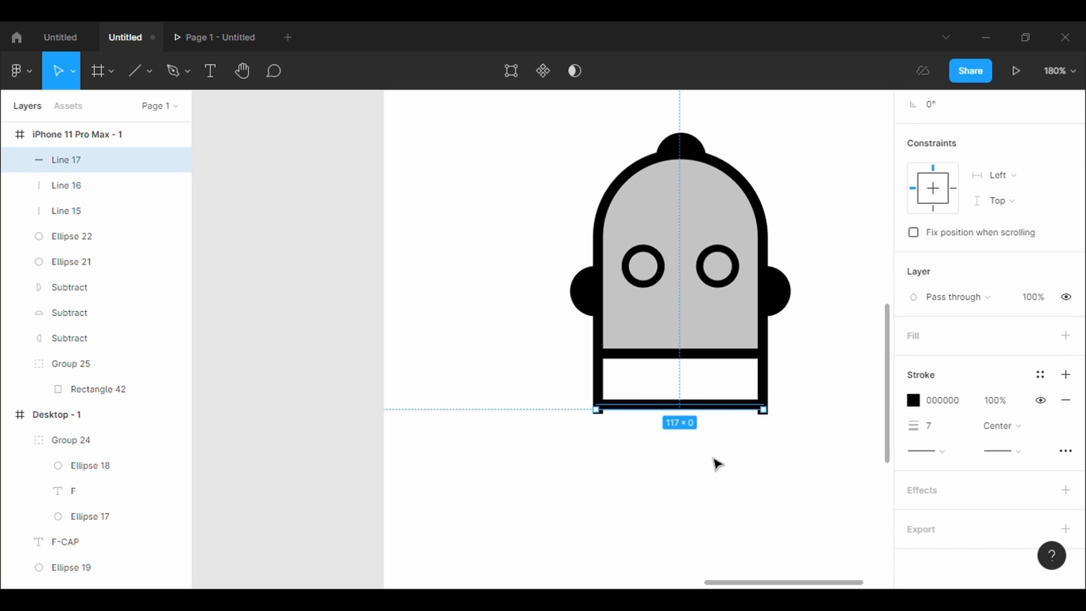
Lower the horizontal line to the vertical lines' ends and widen it to 122 so it covers both outer edges
drag(703, 408, 703, 417)
drag(771, 429, 781, 431)
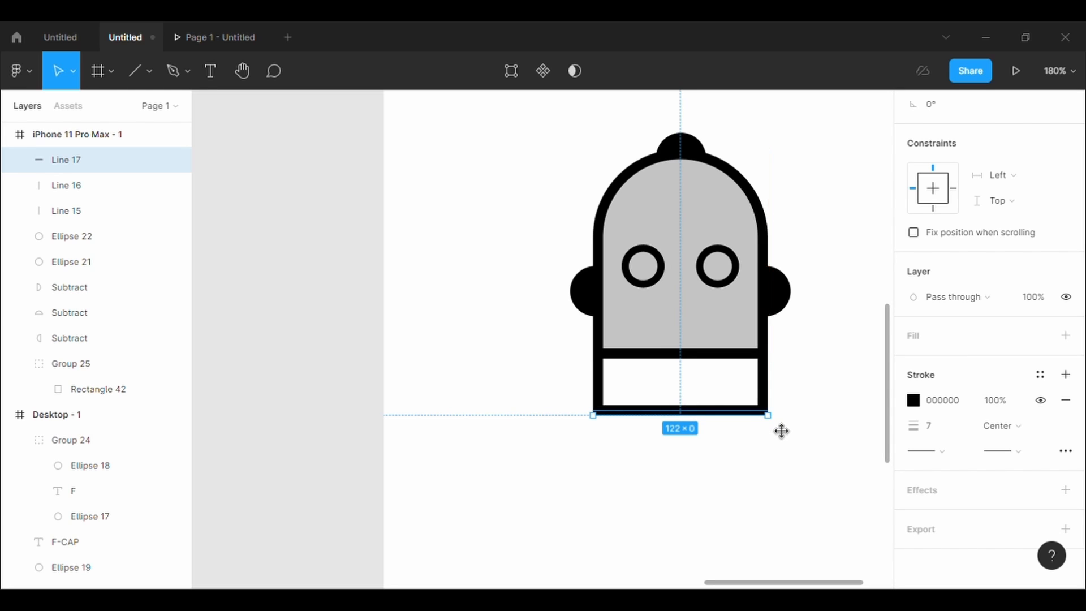
click(796, 485)
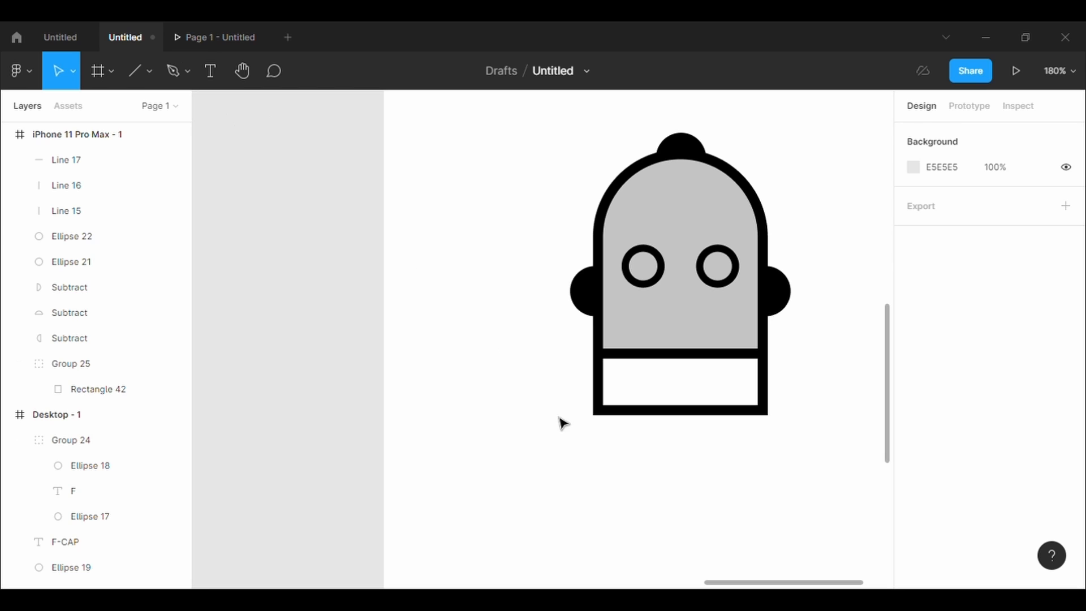
Try to bend the bottom horizontal line by pulling its midpoint upward in point editing
click(659, 418)
double_click(659, 418)
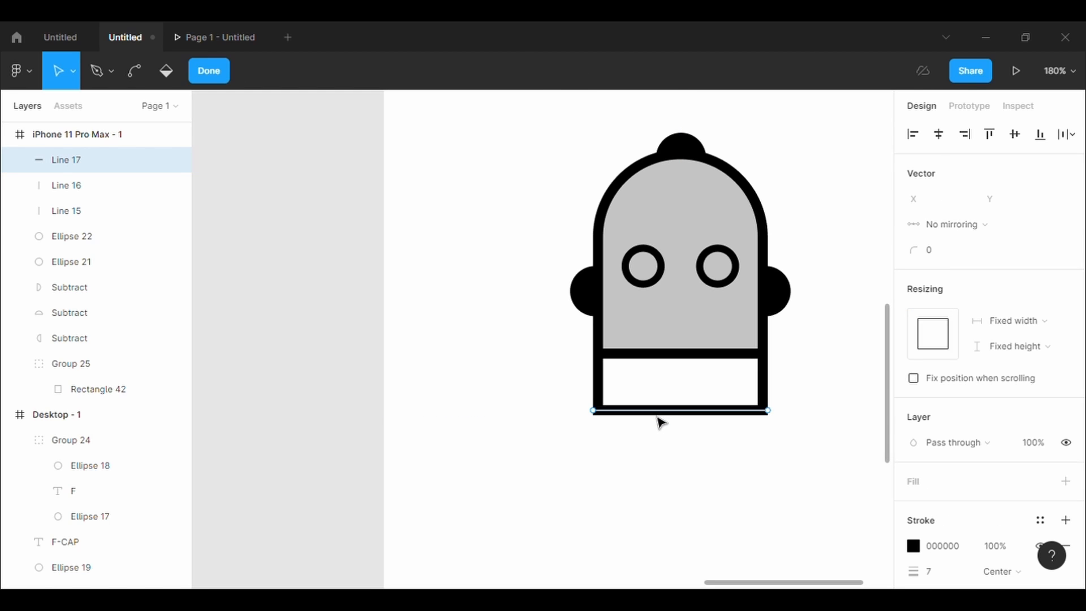
double_click(656, 417)
double_click(656, 416)
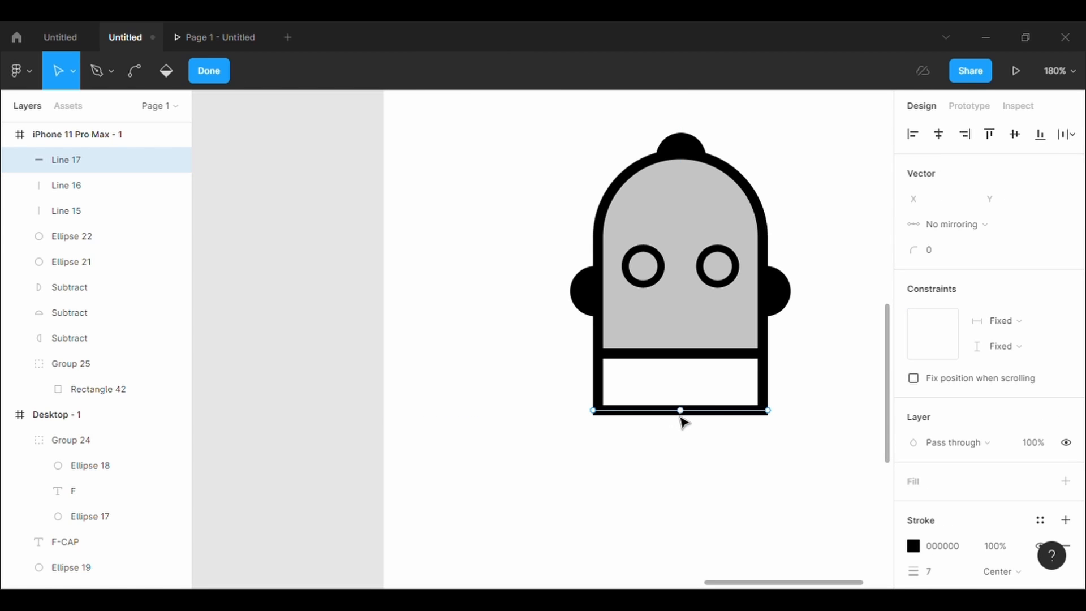
drag(682, 414, 681, 388)
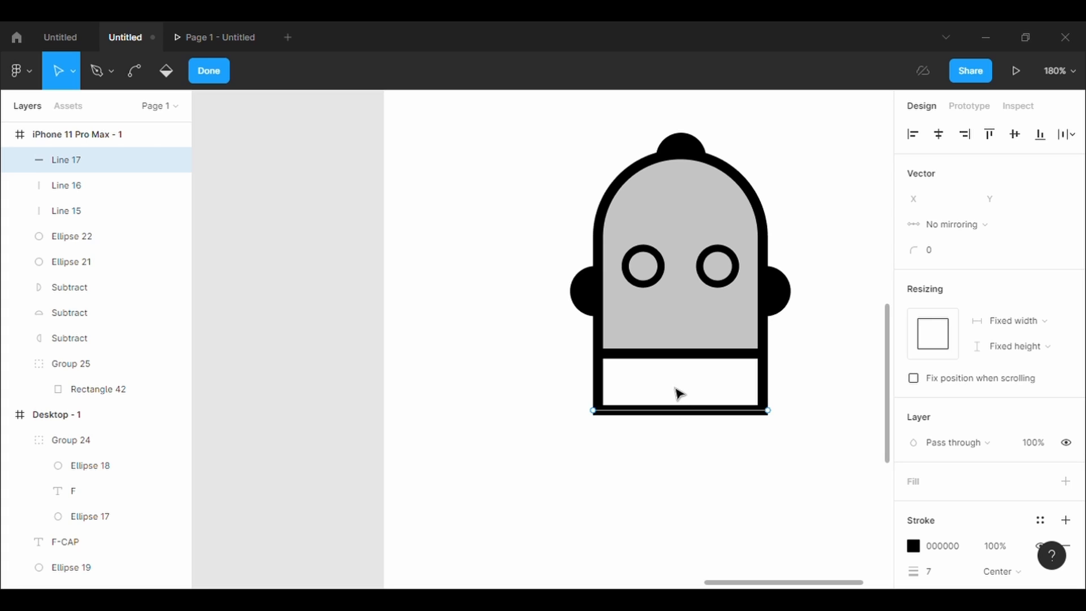
key(Escape)
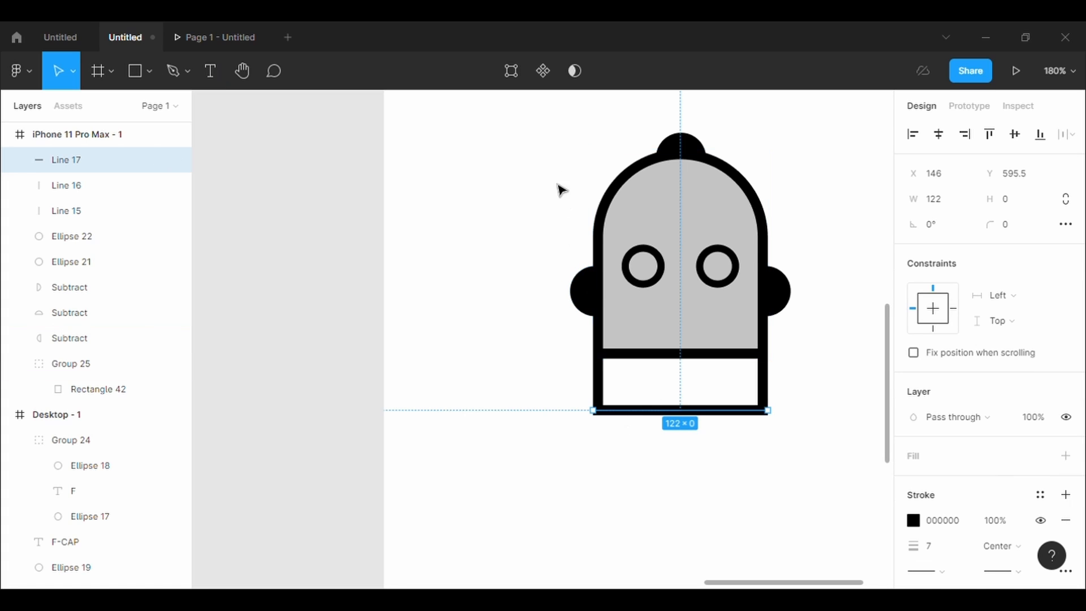
key(Return)
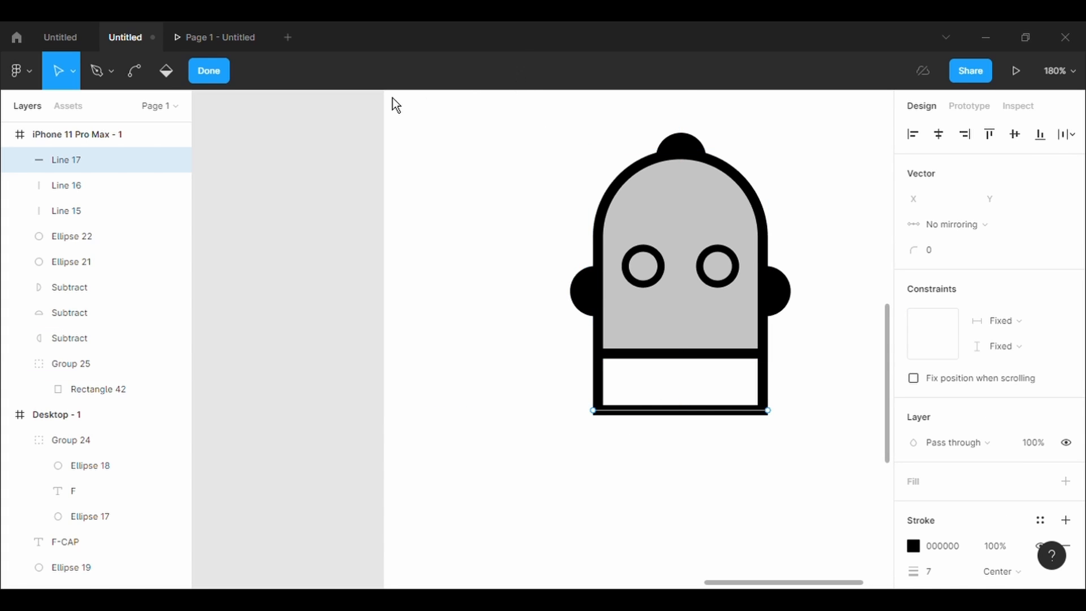
click(686, 469)
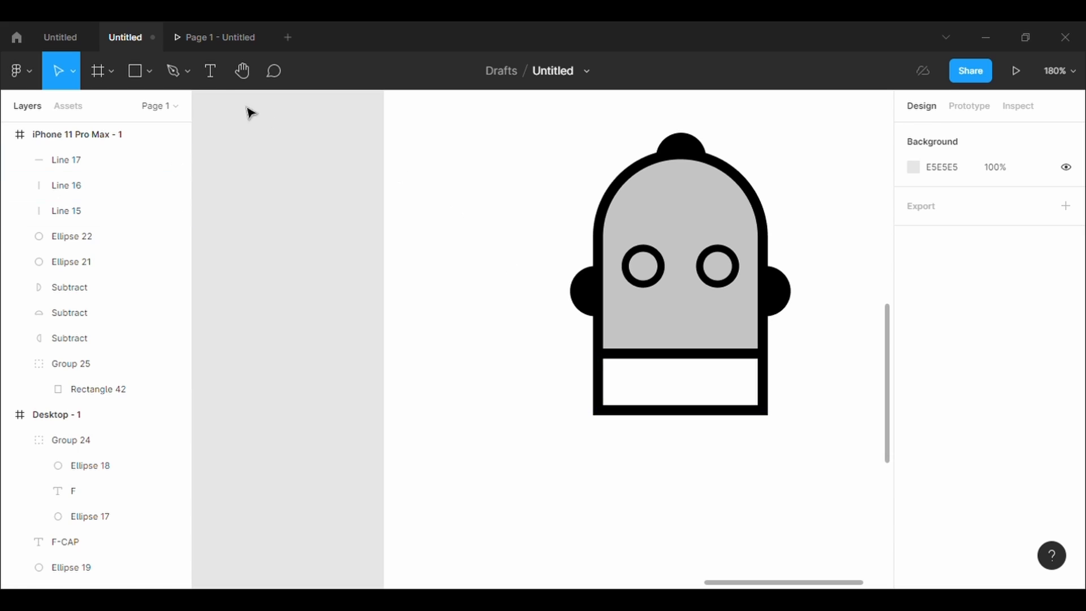
Replace the bottom line with an inverted triangle about 120.83 × 74.5, with a 7 inside stroke, aligned beneath the two vertical lines
click(154, 80)
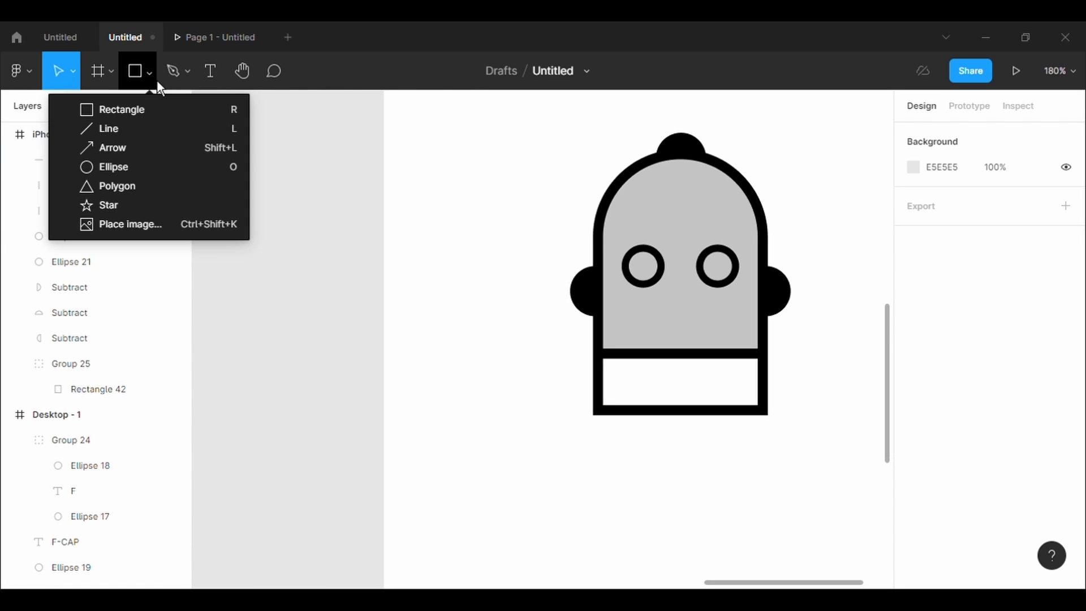
click(671, 377)
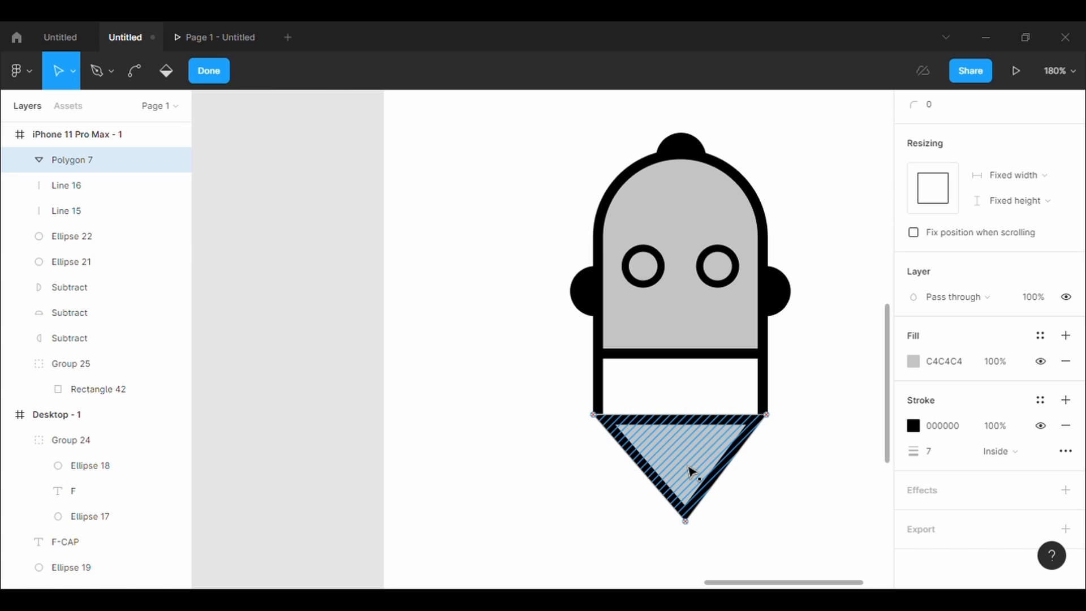
click(769, 575)
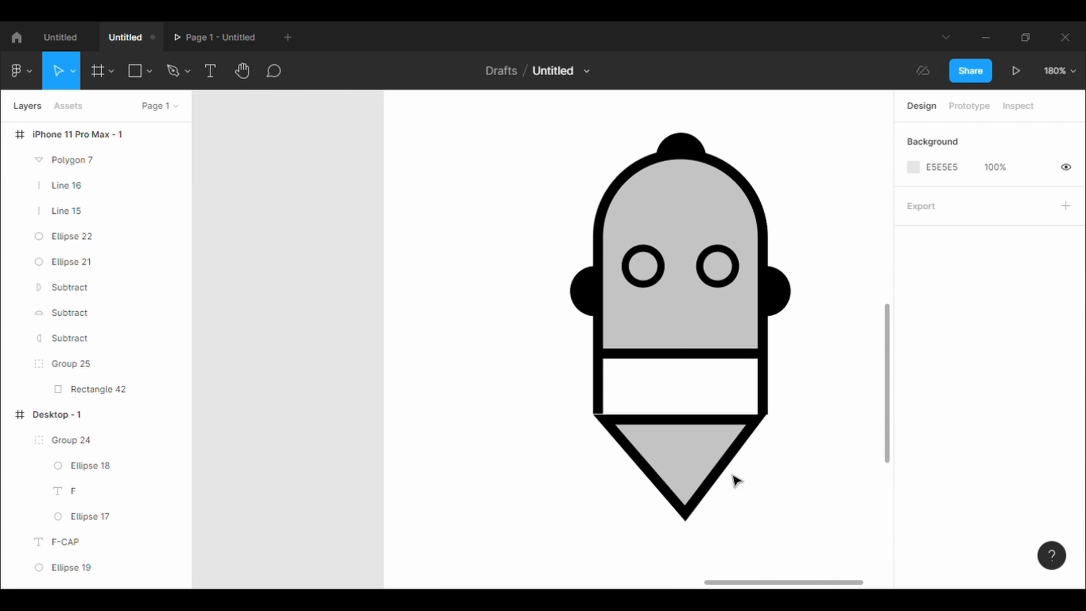
drag(701, 470, 703, 468)
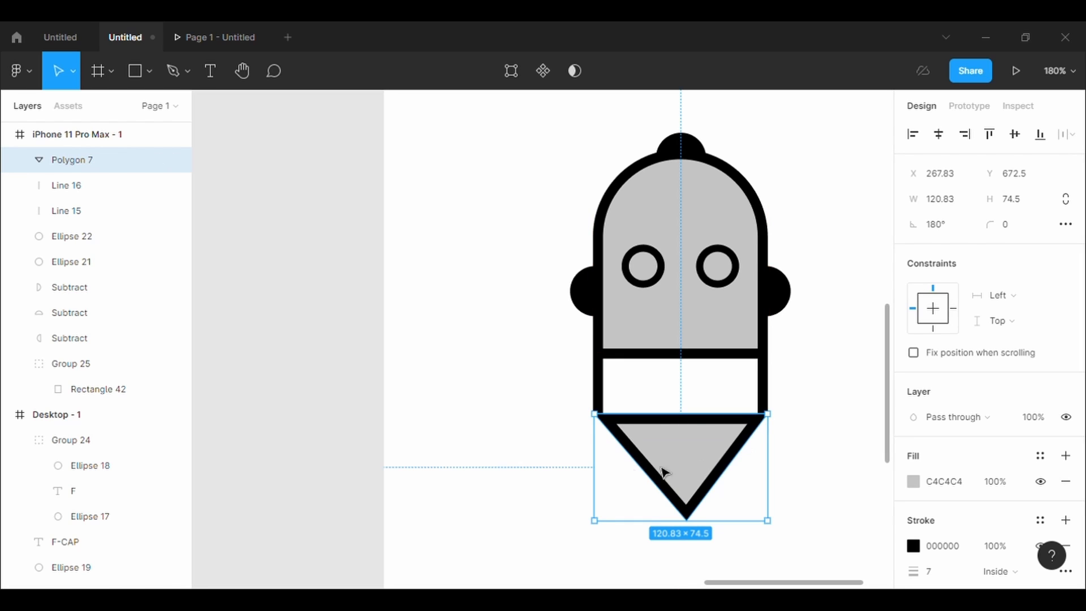
drag(603, 459, 603, 458)
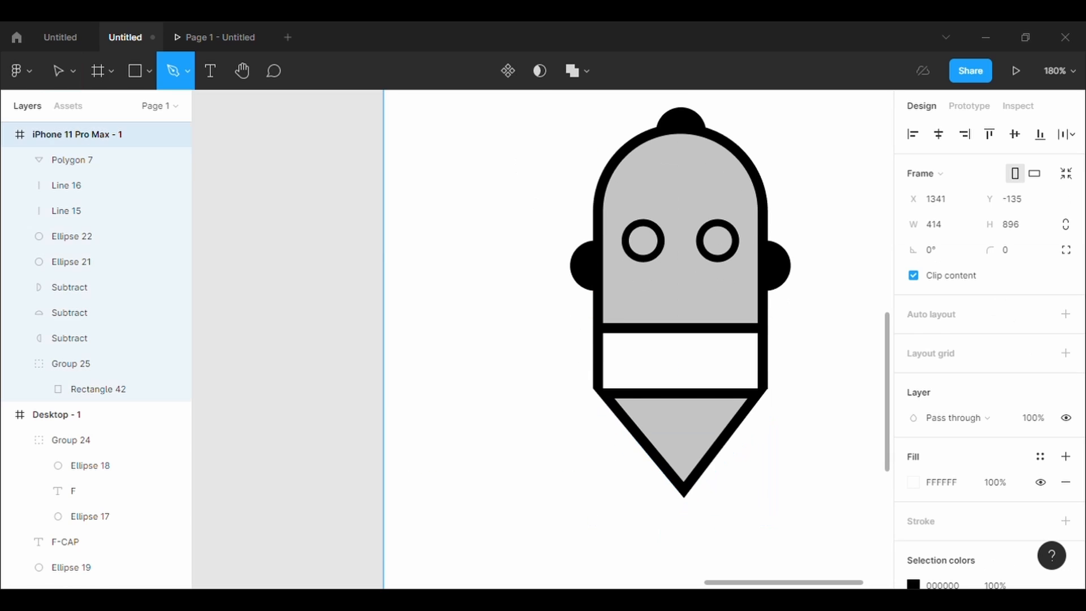
Add a 10 px layout grid to the iPhone frame and draw a W-shaped Pen path about 109 × 37 across the white band
click(1065, 353)
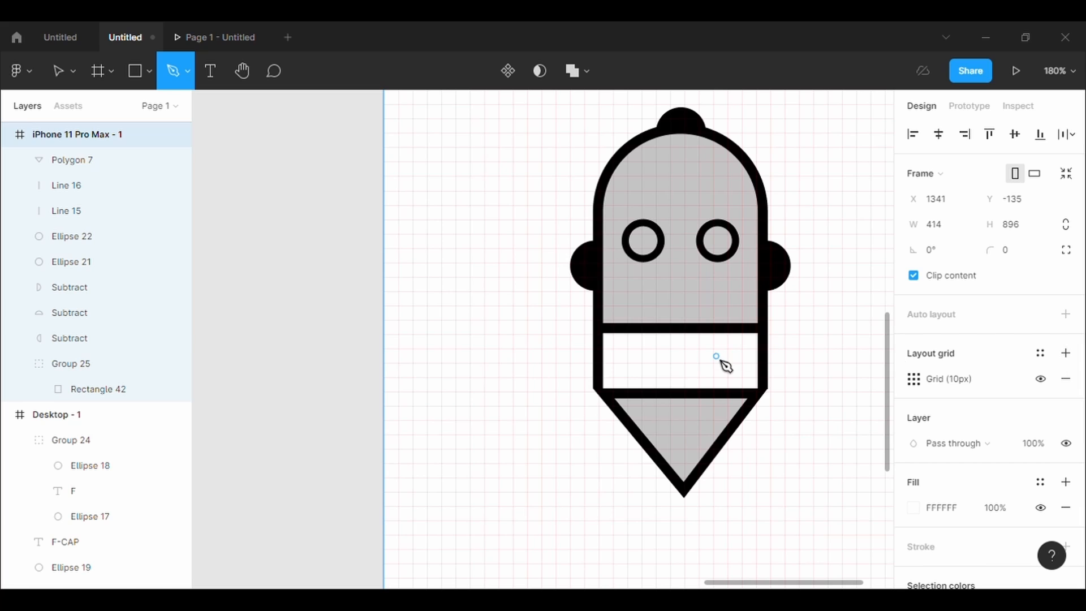
click(604, 334)
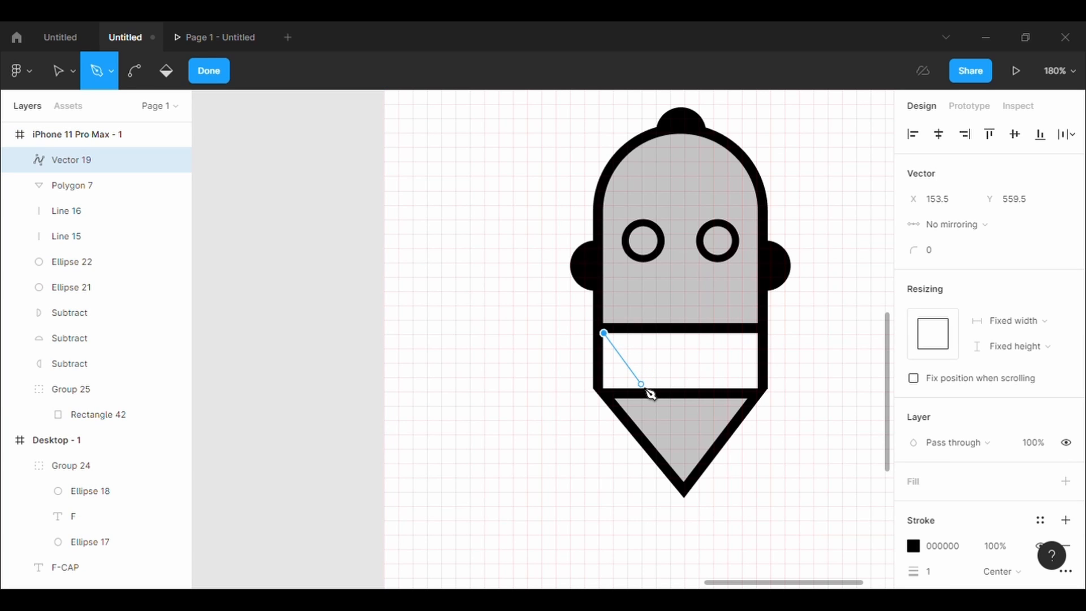
click(640, 386)
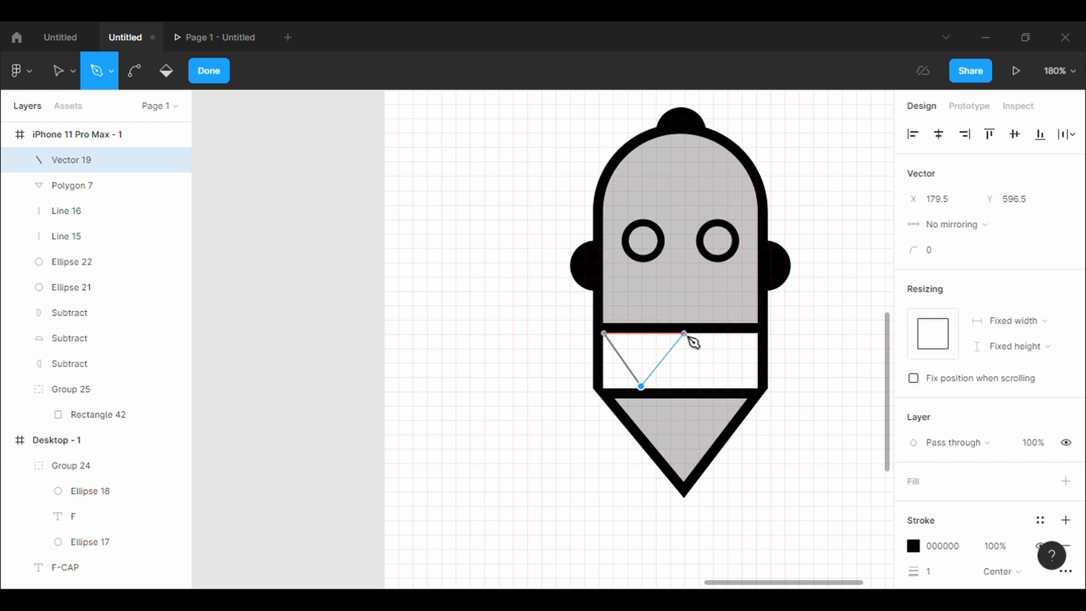
click(684, 334)
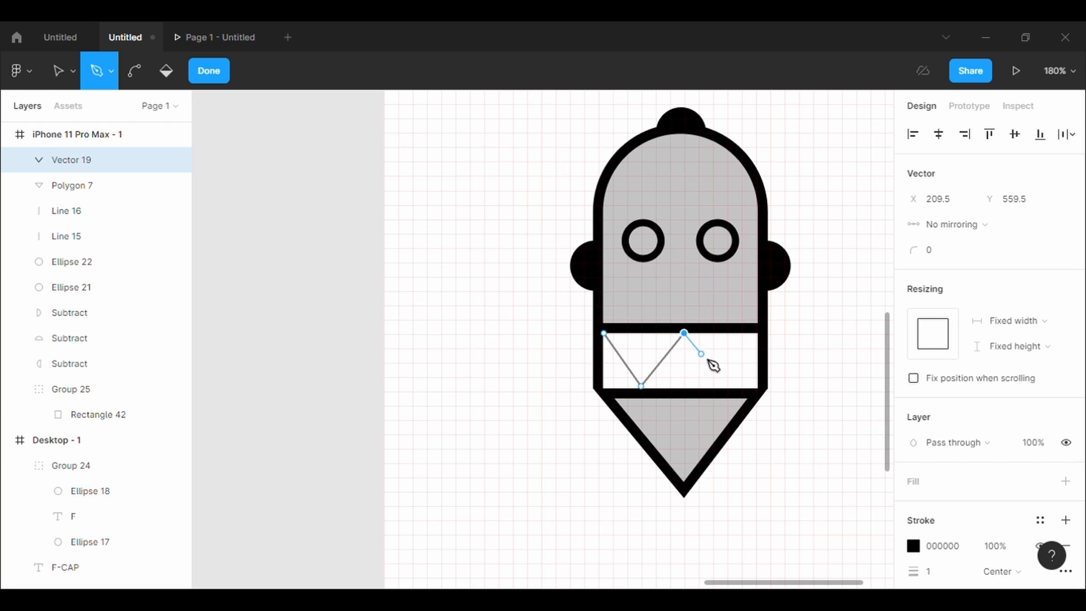
click(728, 387)
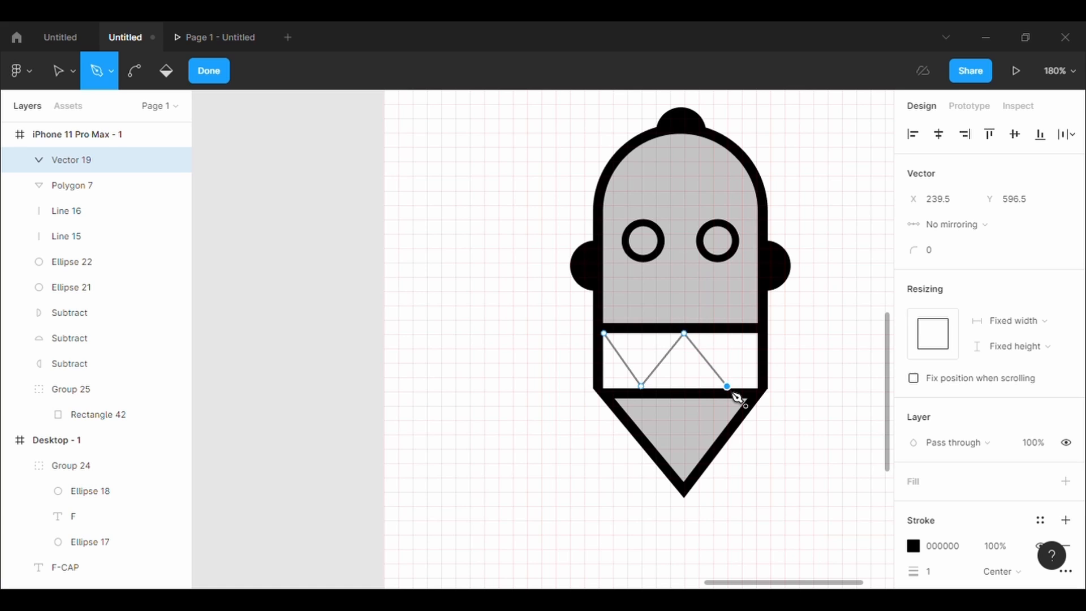
click(759, 333)
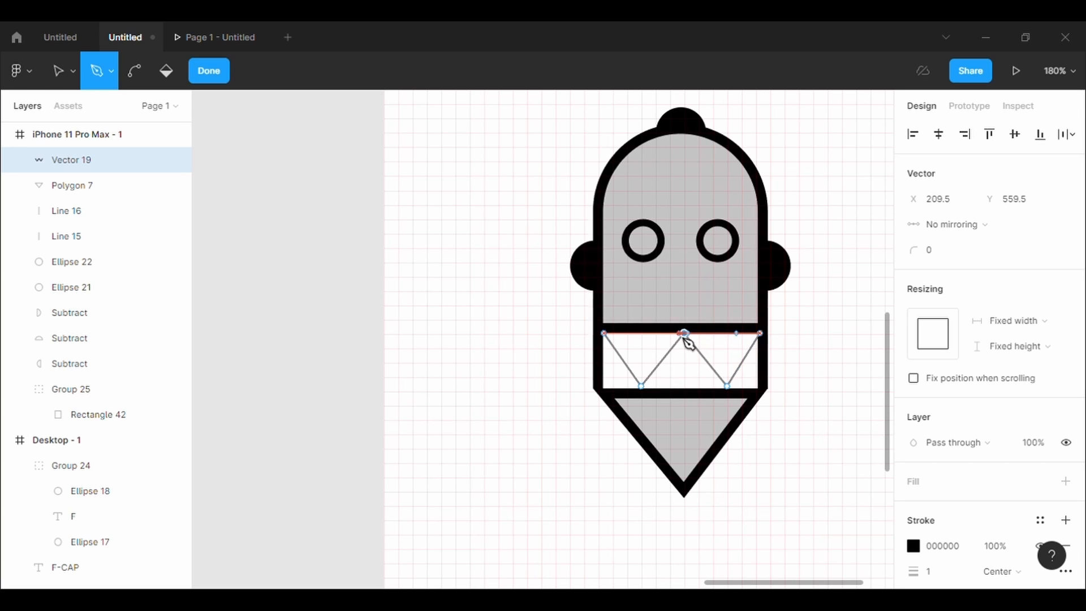
key(Escape)
key(Escape)
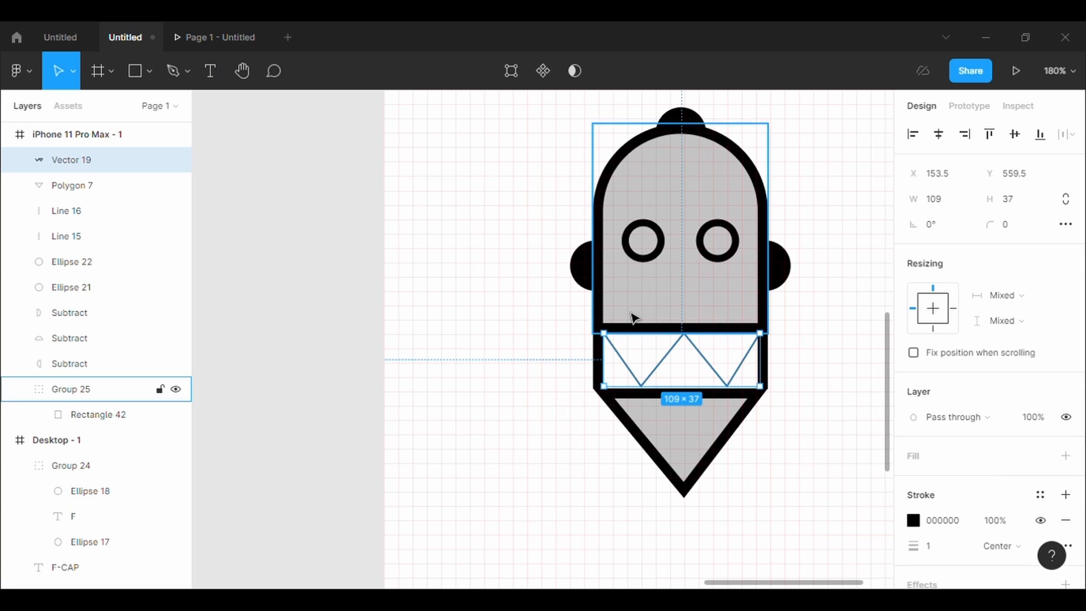
Edit the zigzag path's points and shift its middle upper point to X 207.5, Y 559.5
click(512, 72)
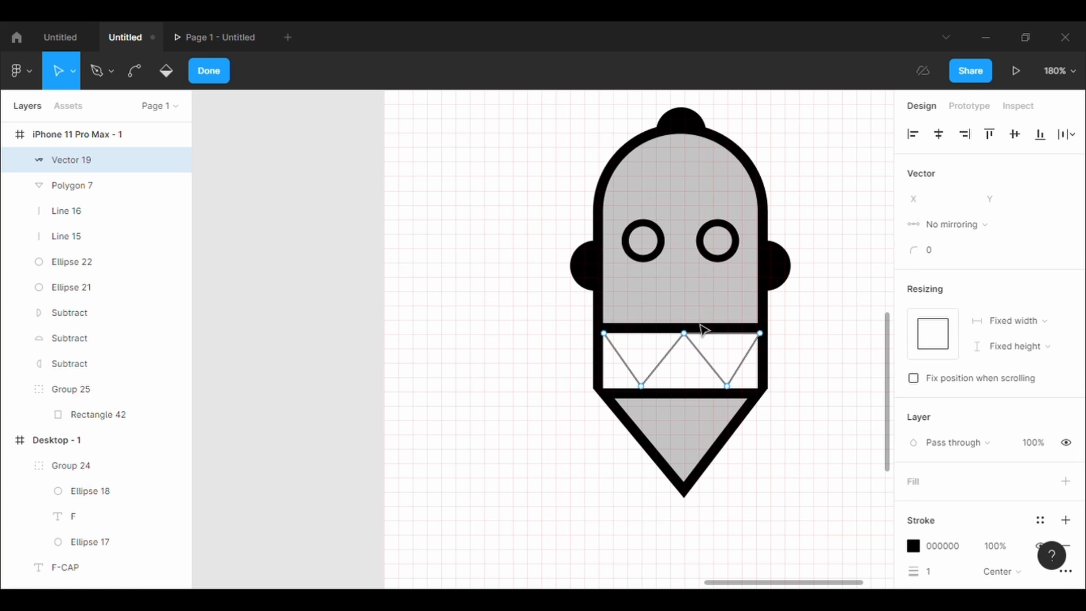
drag(684, 334, 686, 339)
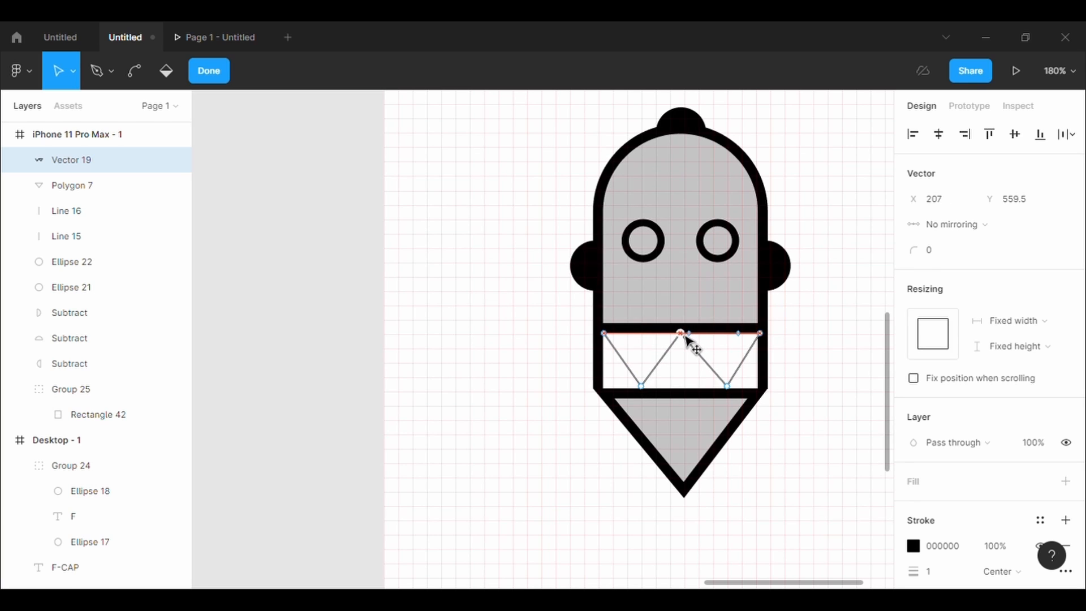
drag(686, 337, 686, 339)
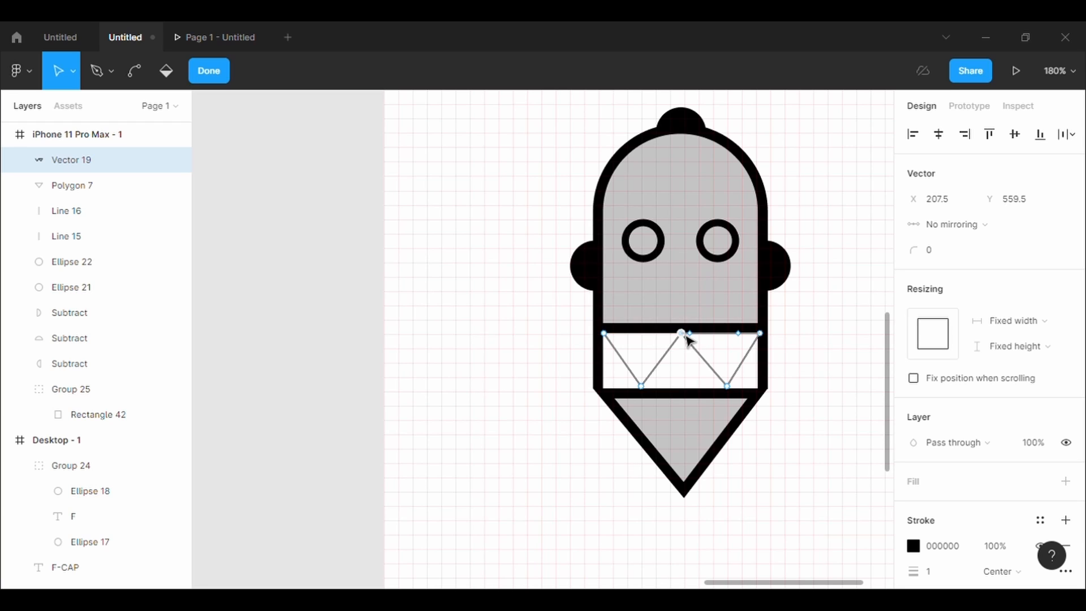
Nudge the zigzag path's second lower point slightly left and finish editing its points
click(726, 387)
key(Left)
key(Left)
key(Escape)
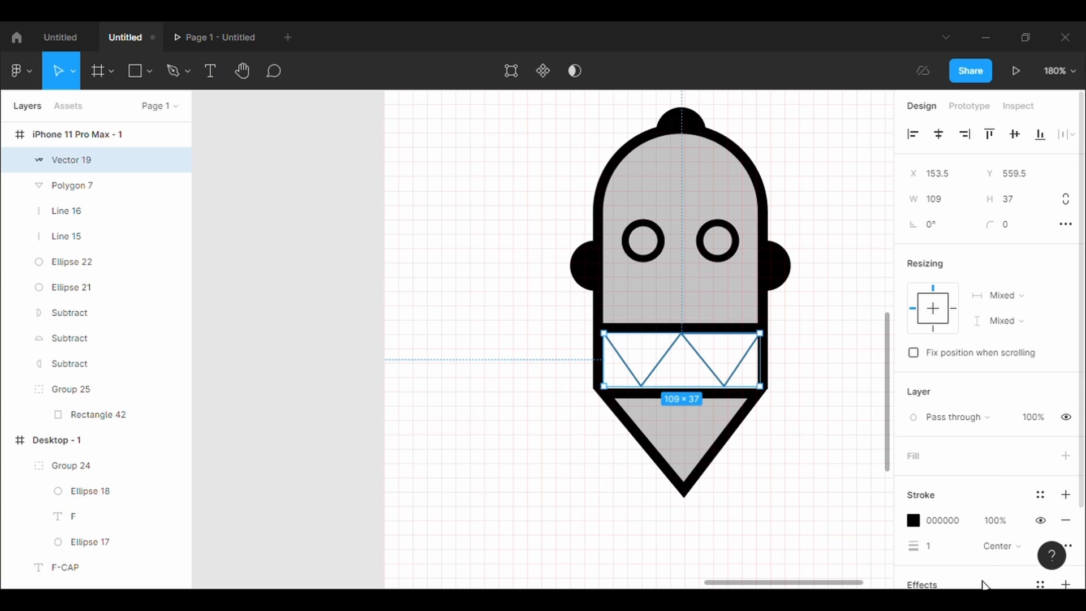
Set the zigzag path's stroke weight to 7 and deselect it
click(973, 557)
key(BackSpace)
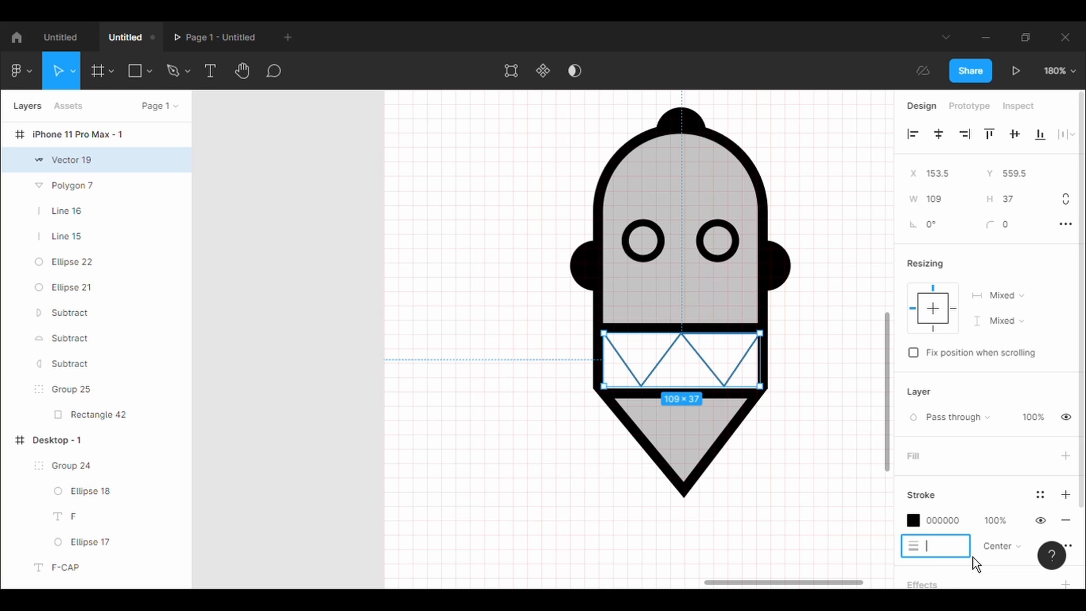
text(7)
key(Return)
click(800, 496)
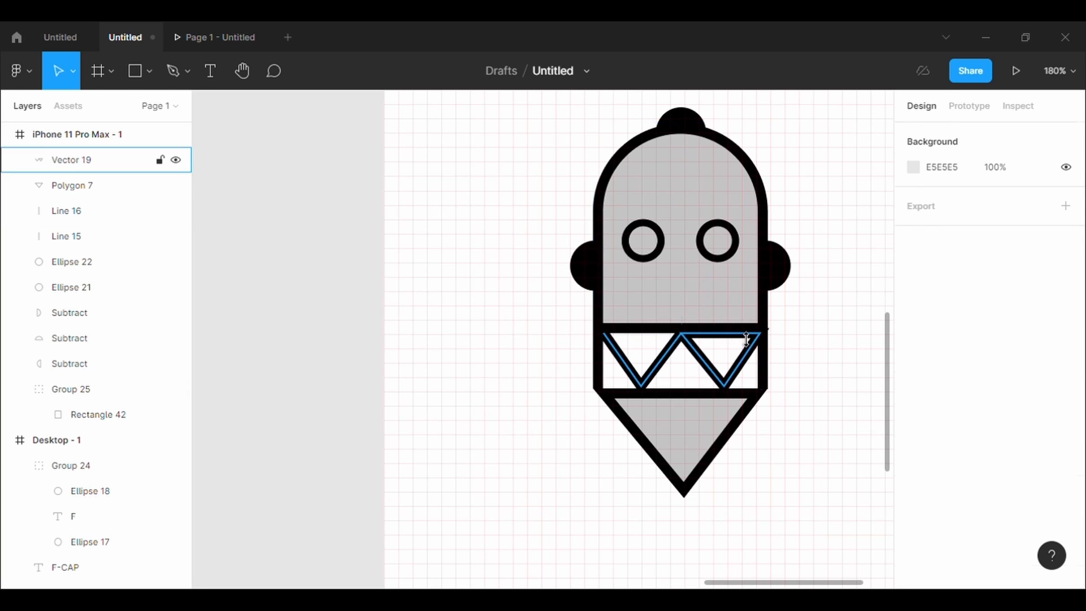
Undo the recent zigzag edits back to the open W-shaped path without the extra upper segment, staying in point editing
key(ctrl+z)
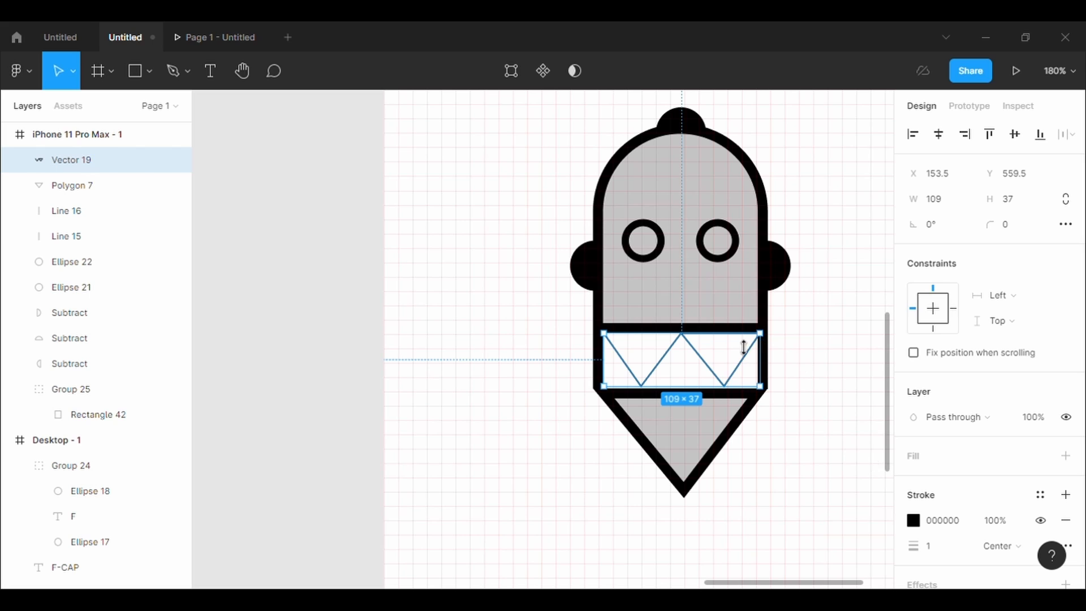
double_click(752, 345)
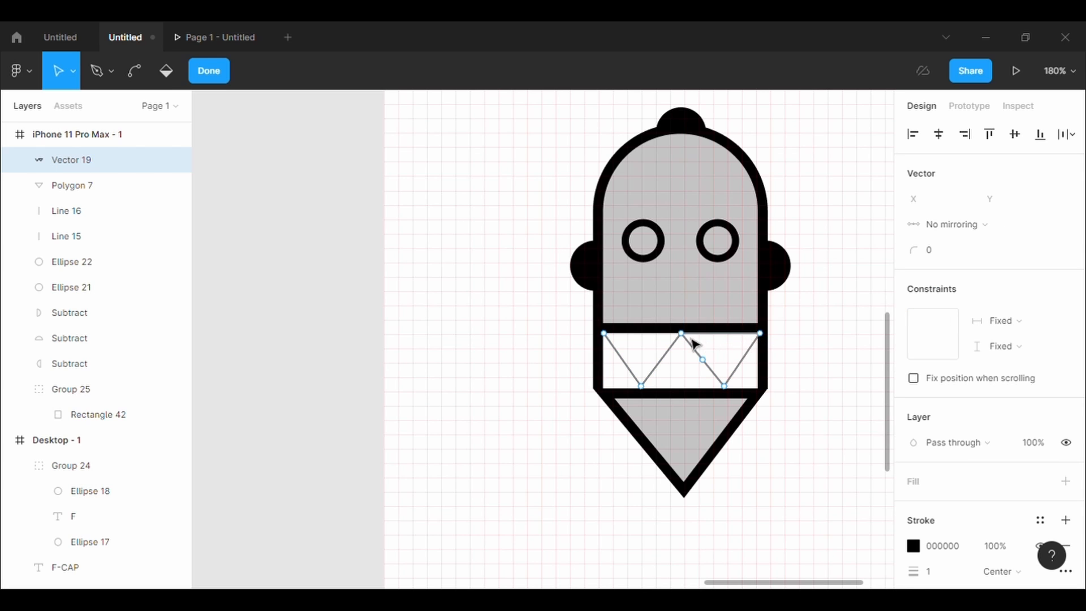
key(ctrl)
key(ctrl+z)
key(ctrl+z)
key(ctrl+z)
key(ctrl+z)
key(ctrl+z)
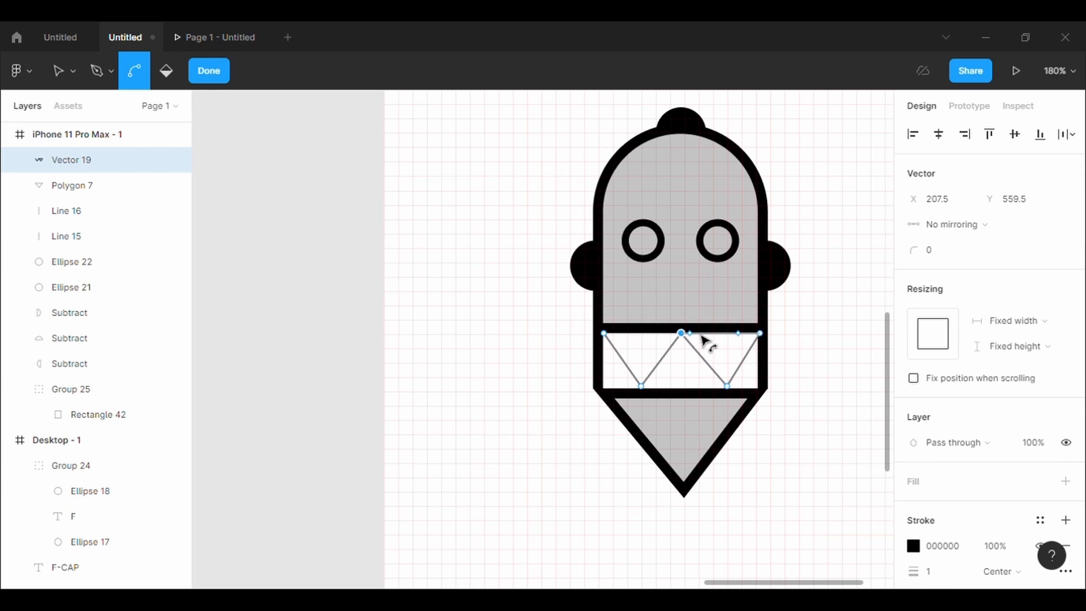
key(Escape)
key(Return)
key(ctrl+z)
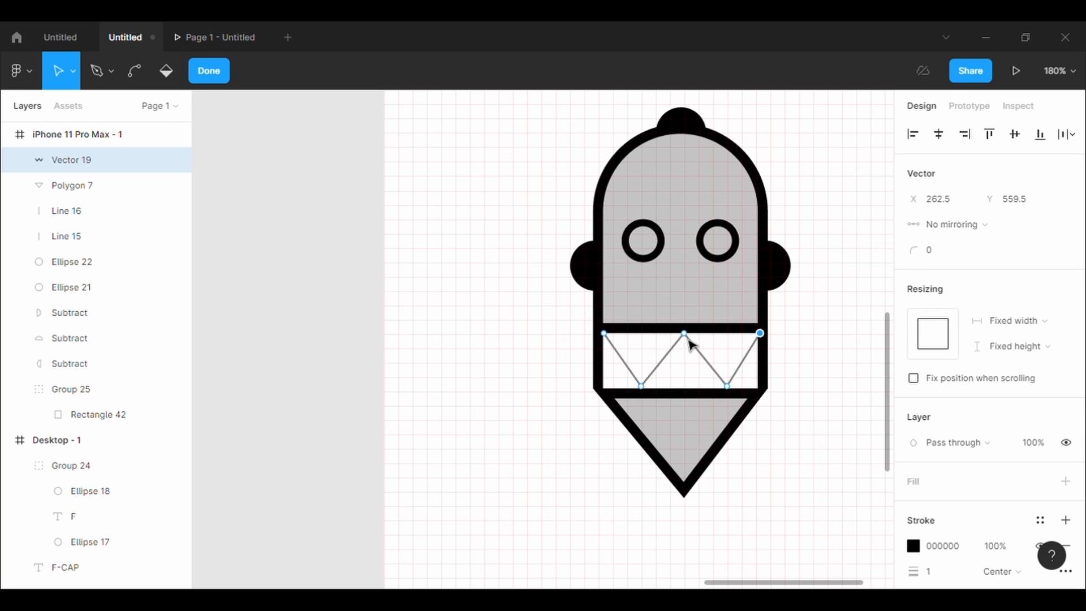
Move the zigzag's middle upper point to X 208, Y 559.5, and give the path a 7 stroke
drag(684, 334, 687, 338)
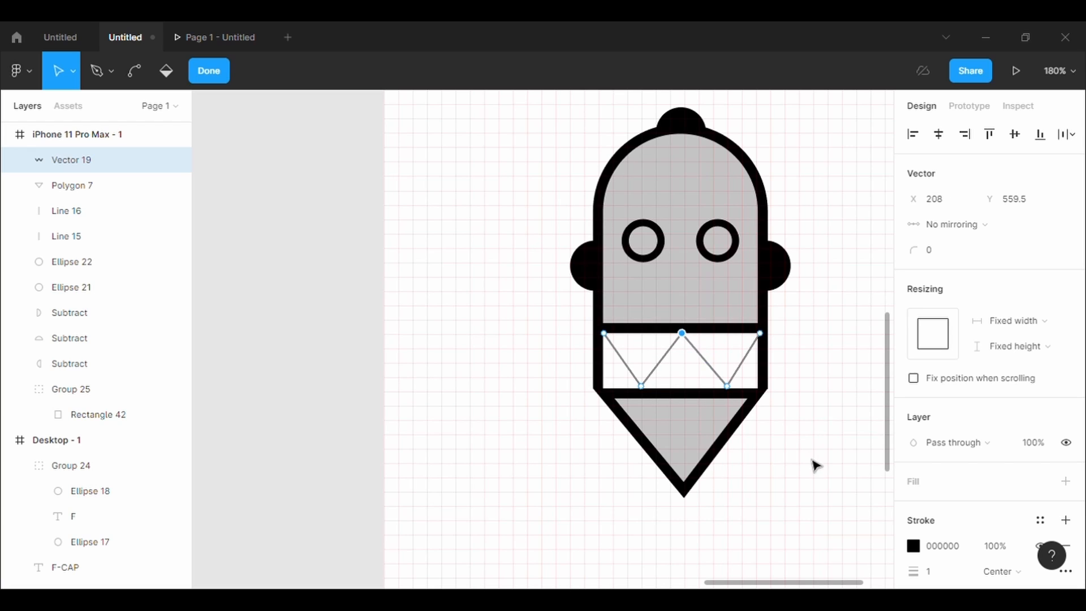
click(955, 571)
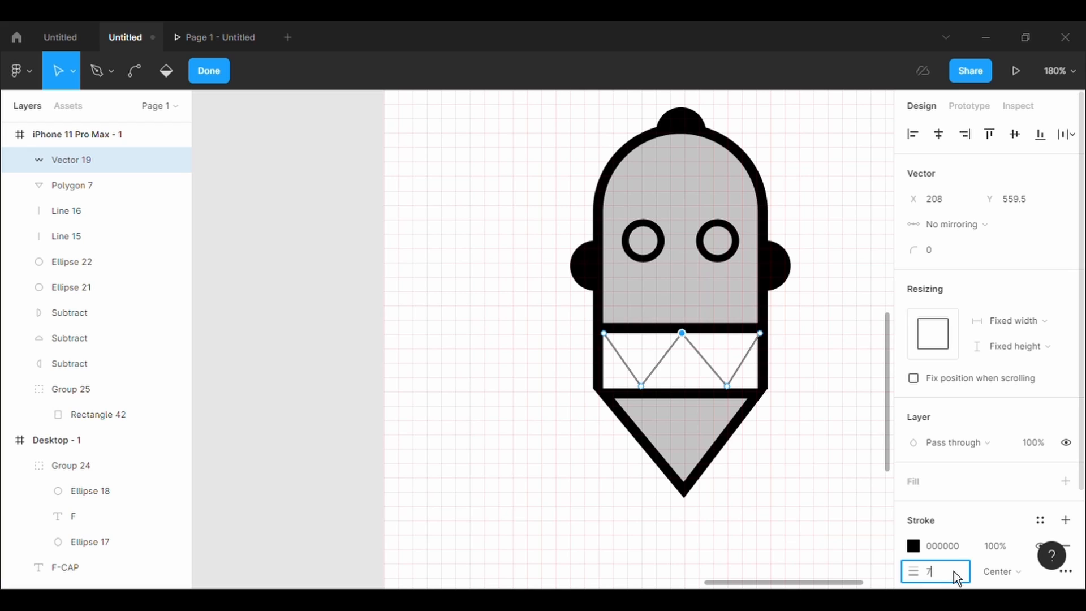
key(Return)
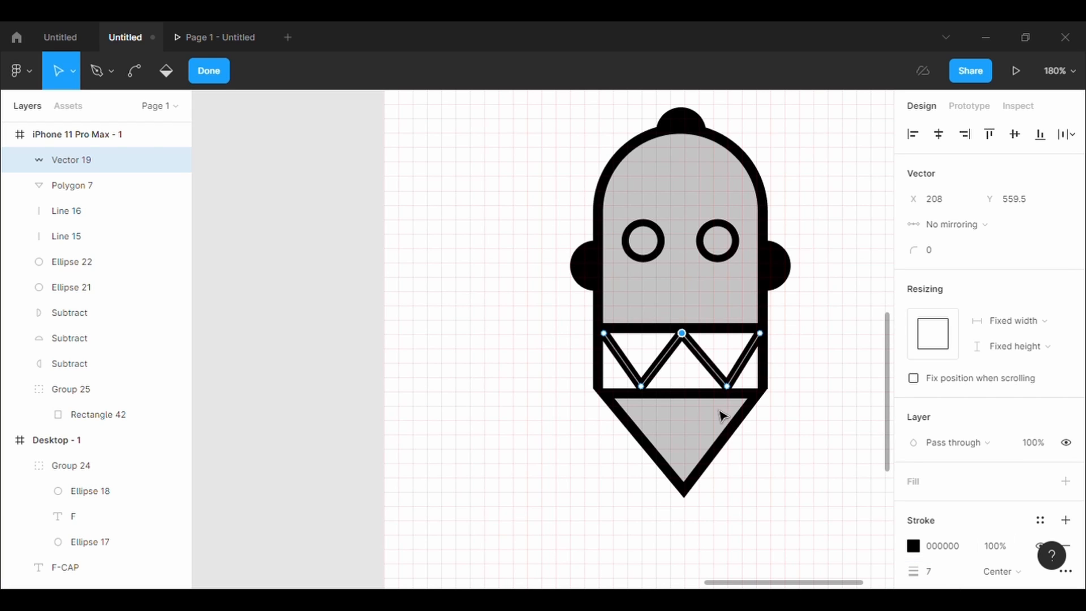
click(645, 389)
key(Escape)
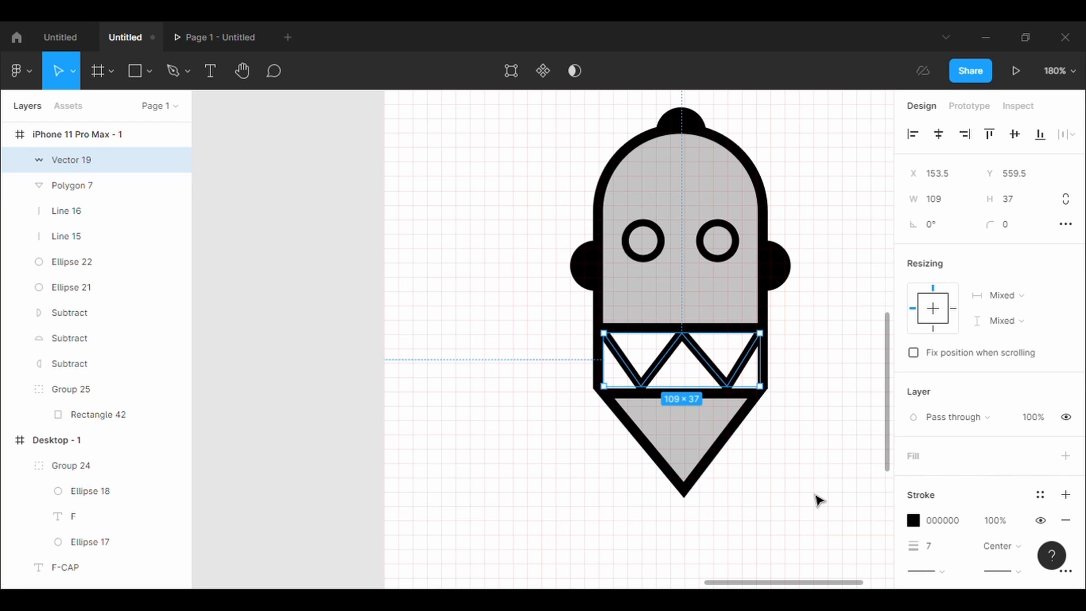
key(Escape)
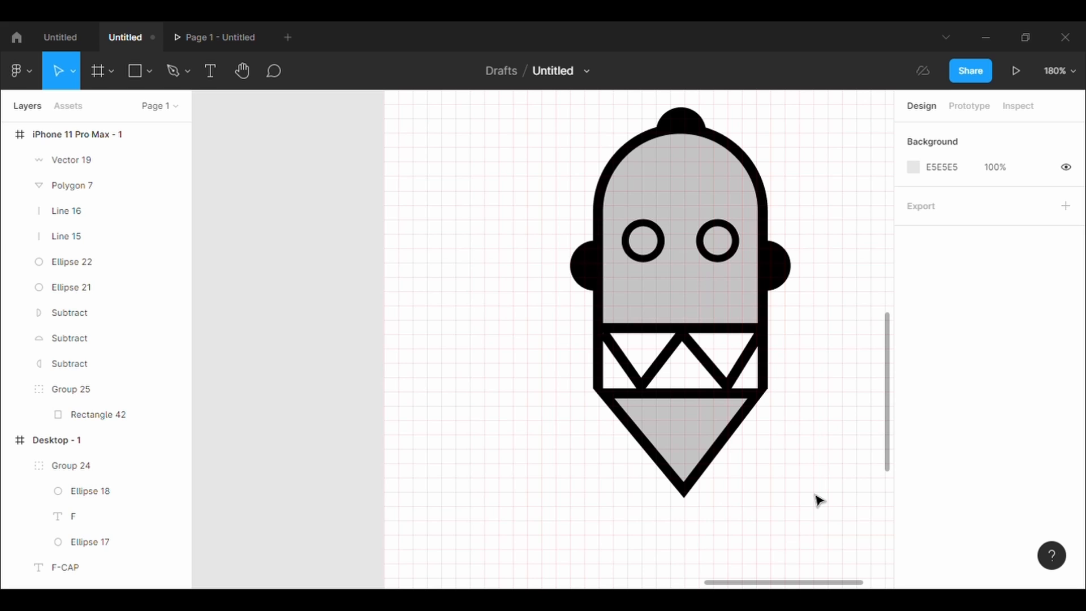
Select the chin triangle, try a dark 3D1717 stroke colour on it, and undo that colour change
click(701, 435)
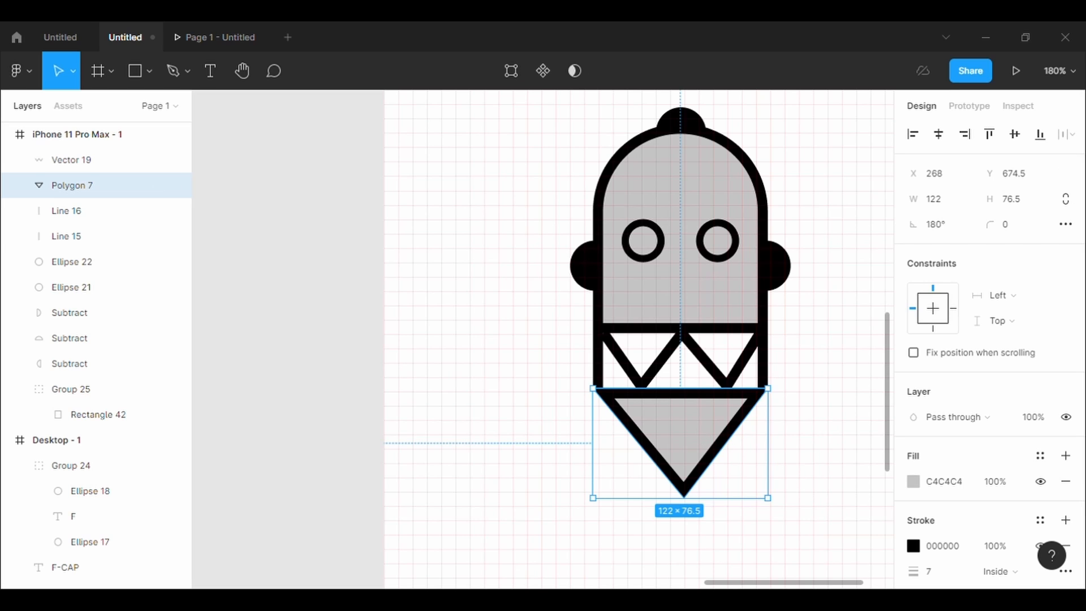
click(923, 555)
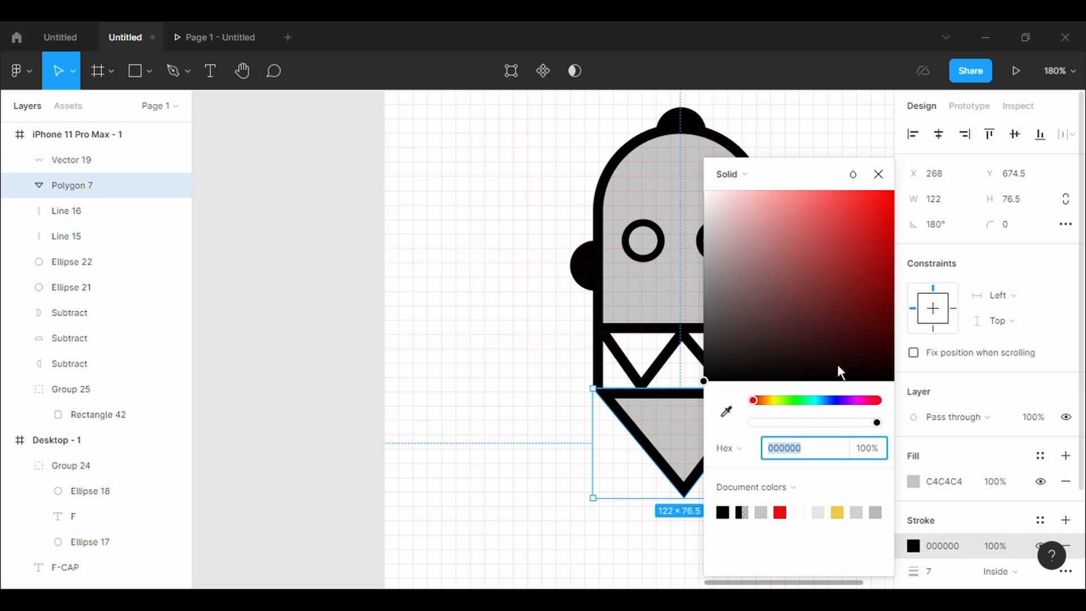
click(823, 335)
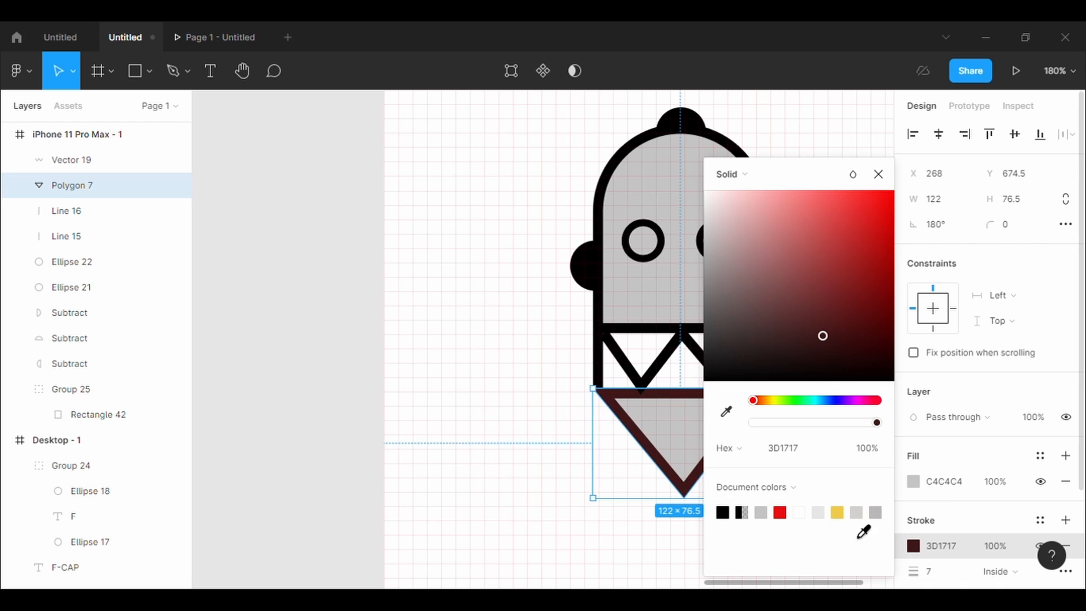
key(ctrl+z)
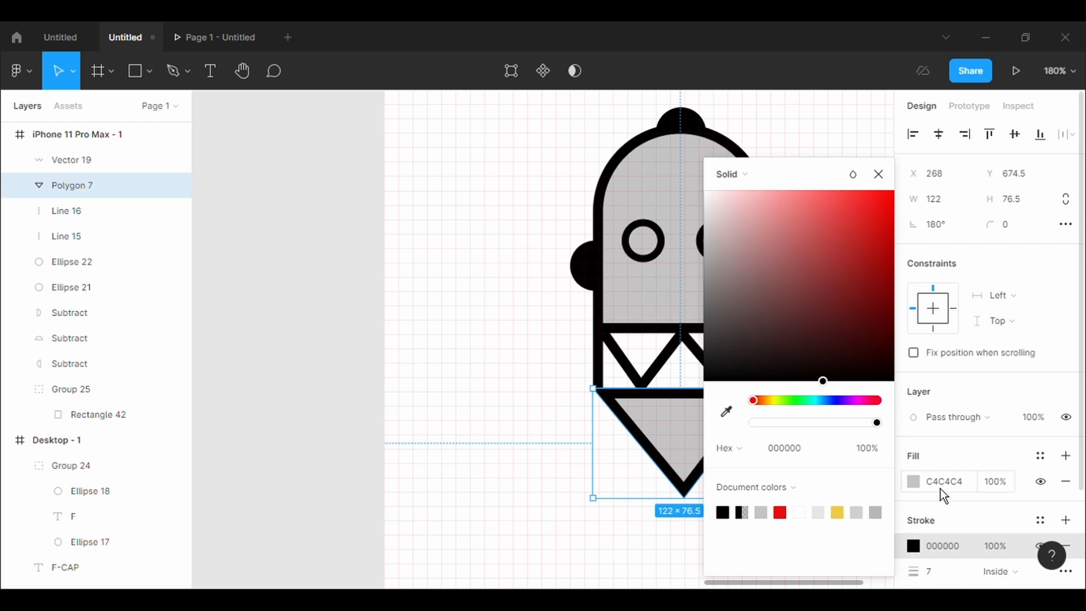
Change the chin triangle's fill to orange DD9450
click(917, 484)
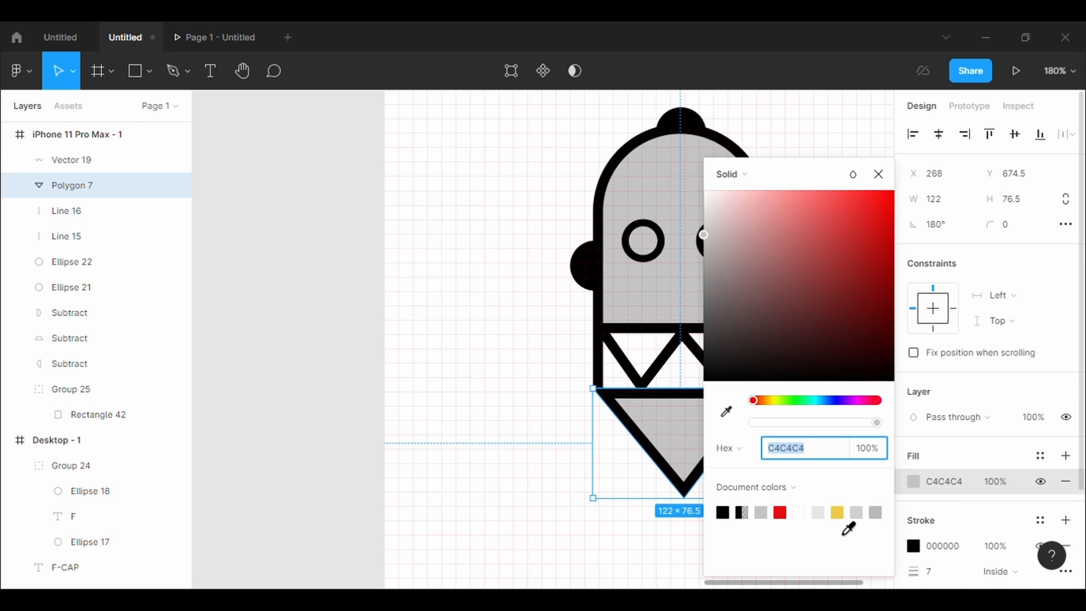
click(838, 514)
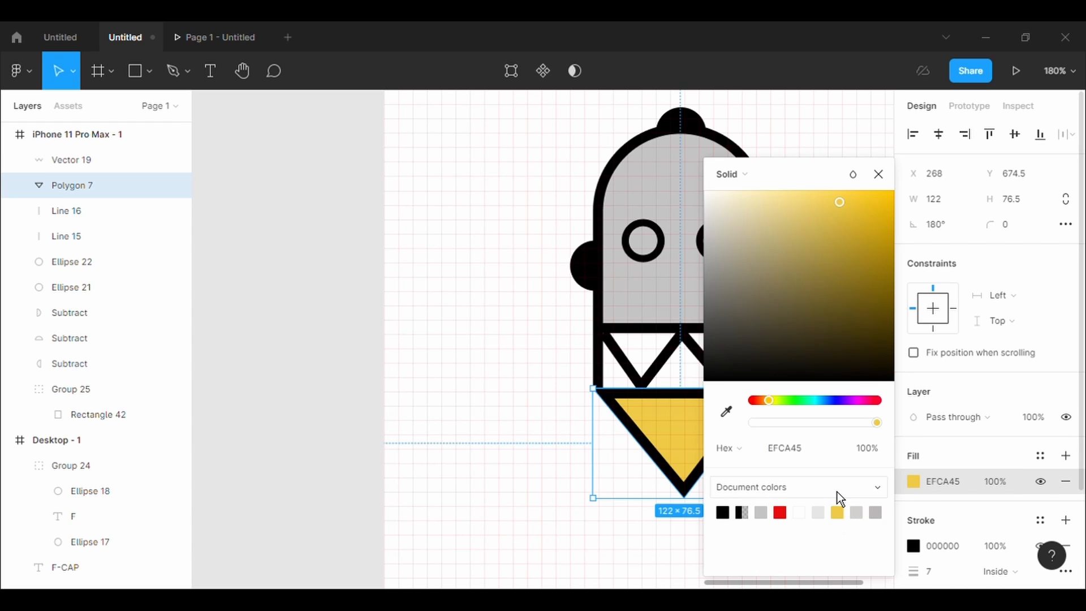
mouse_move(751, 216)
mouse_down()
mouse_move(765, 223)
mouse_move(742, 219)
mouse_up()
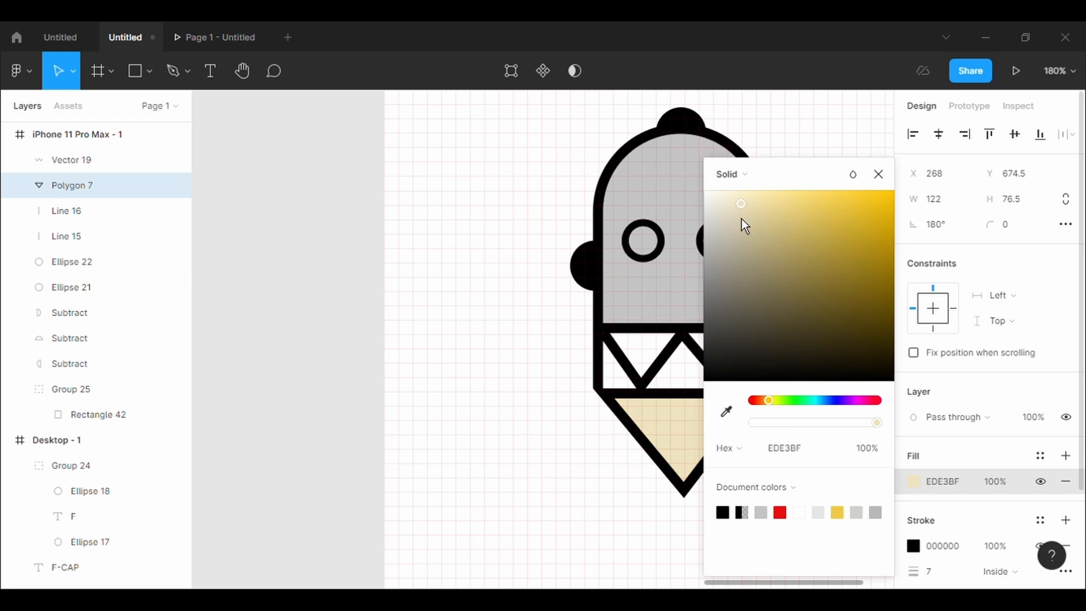
click(771, 409)
mouse_move(814, 229)
mouse_down()
mouse_move(828, 215)
mouse_move(834, 233)
mouse_up()
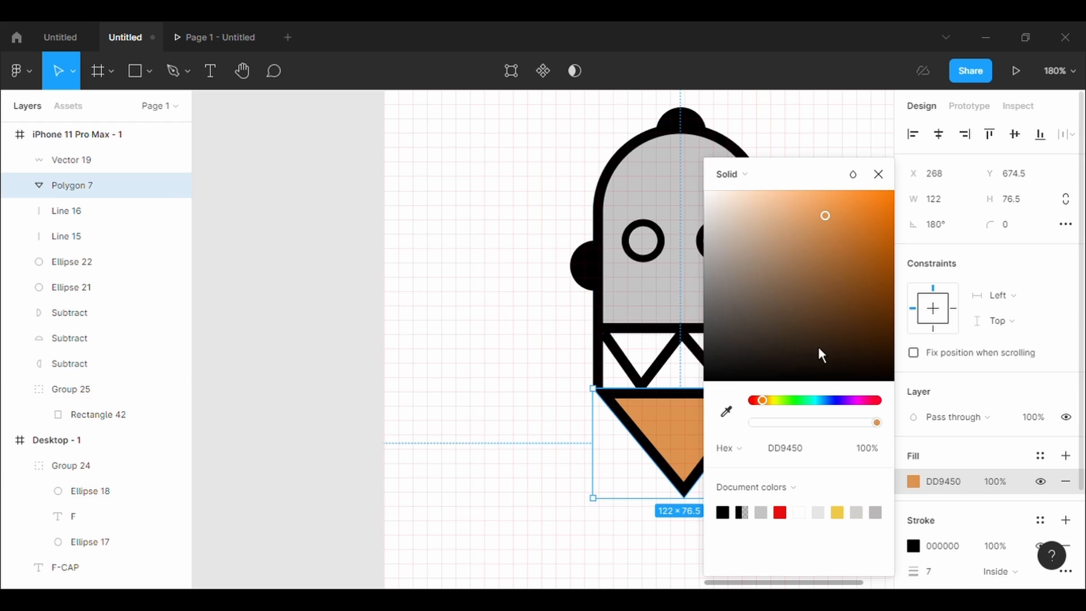
click(886, 185)
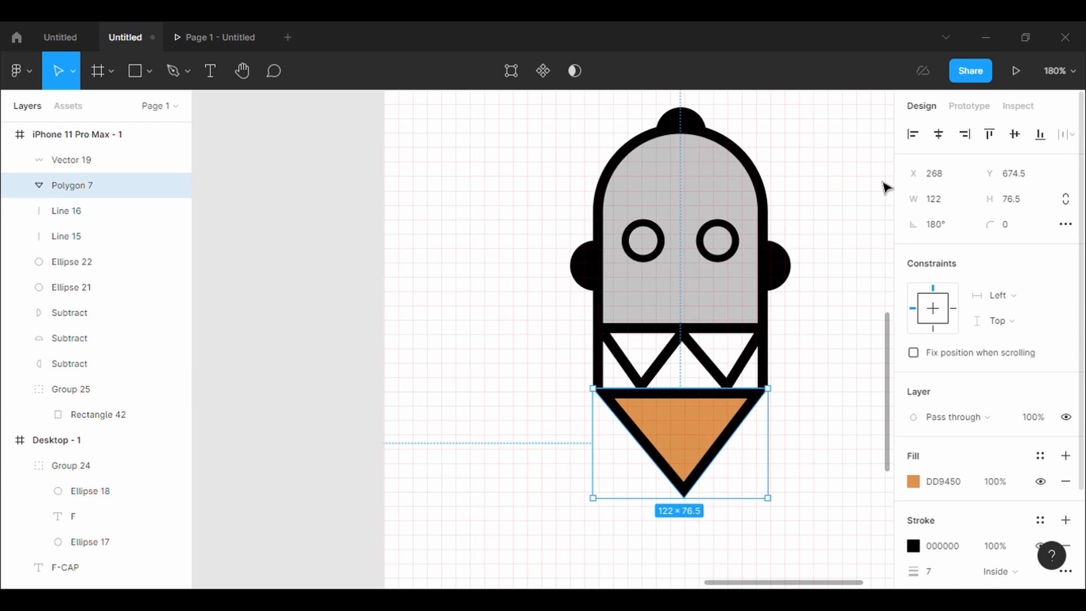
Change the arched head shape's fill to dark red 7B3434
click(739, 306)
click(741, 306)
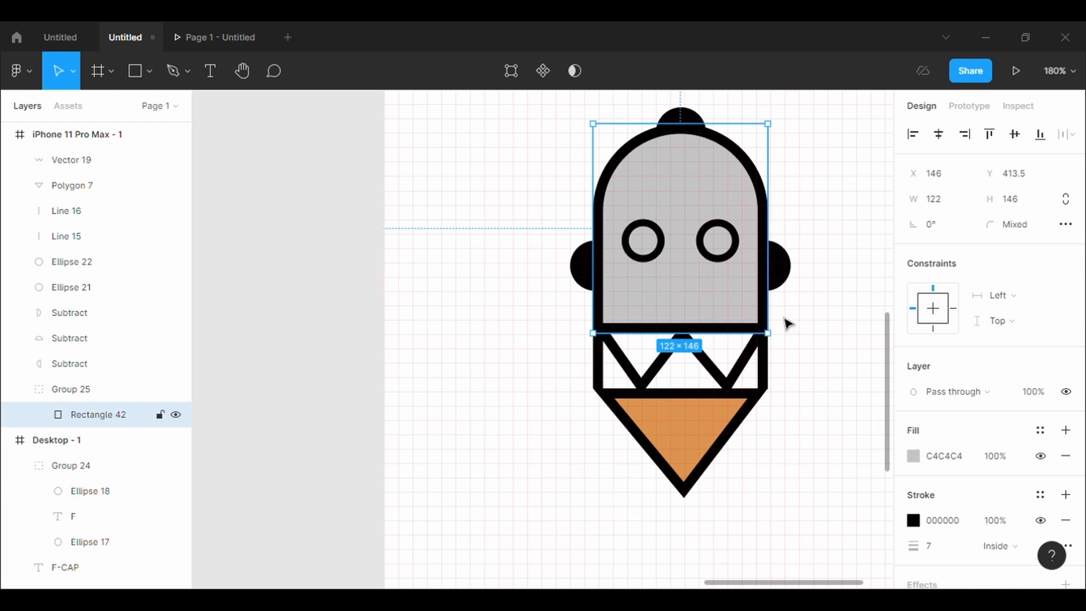
click(929, 463)
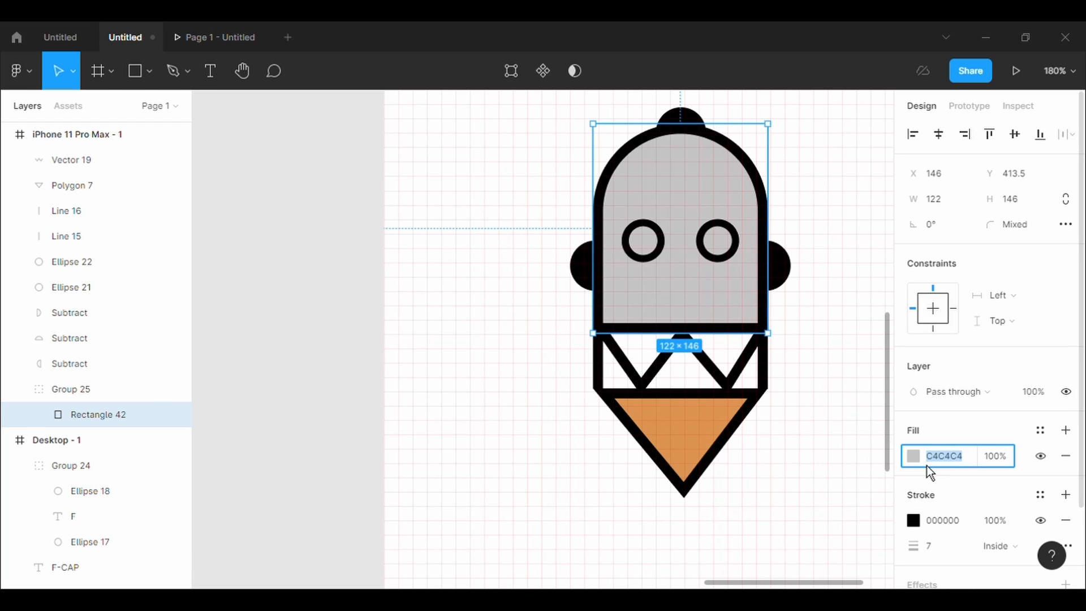
click(926, 466)
click(868, 294)
drag(876, 228, 822, 302)
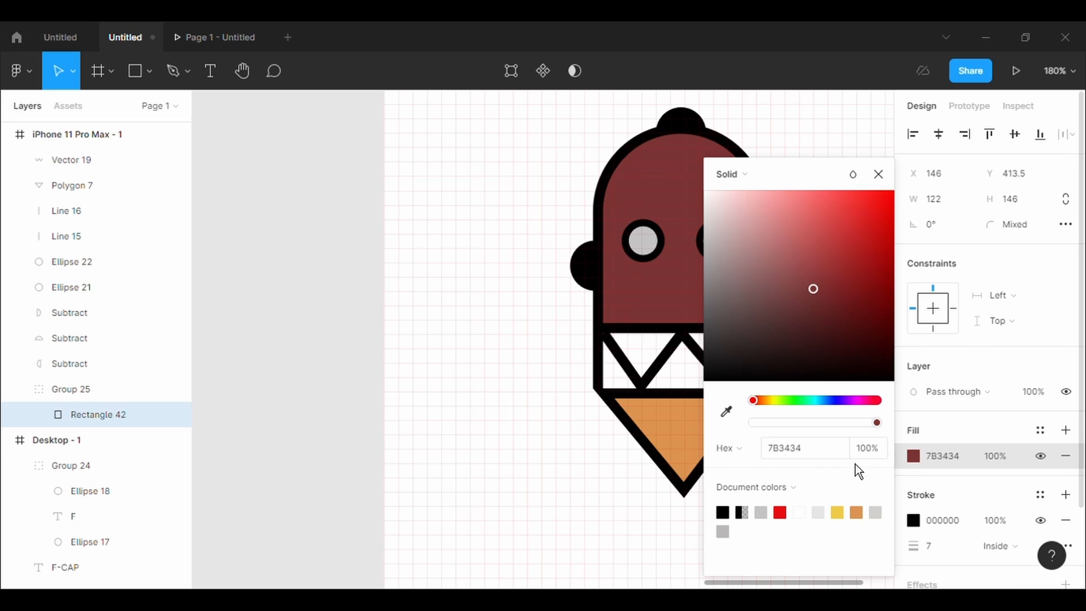
click(492, 478)
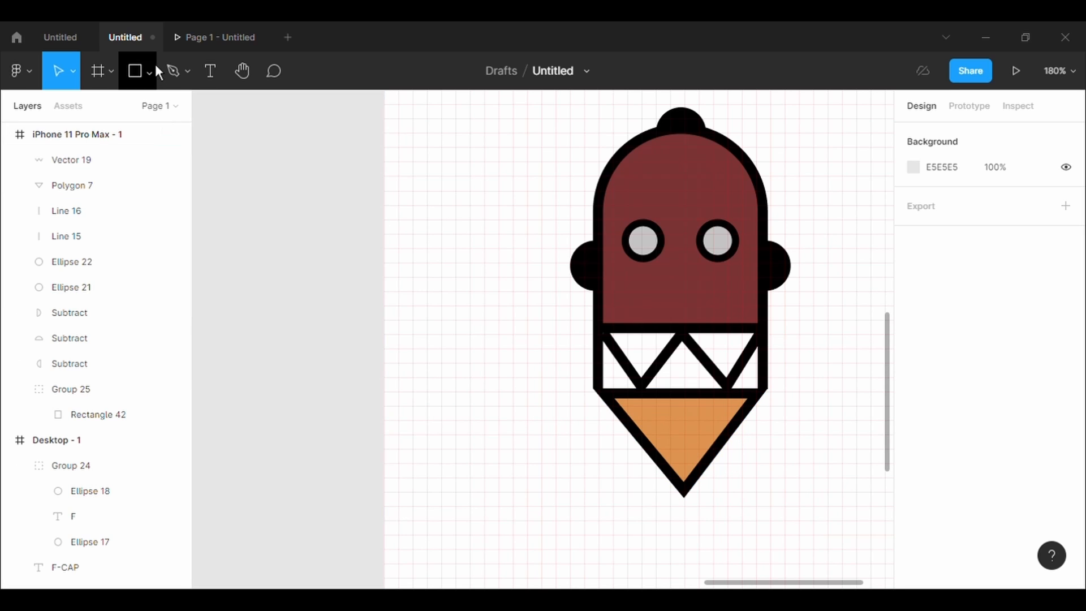
Draw a Pen line across the chin triangle near its tip and bend it upward into an arc about 33.5 × 8.6
click(169, 73)
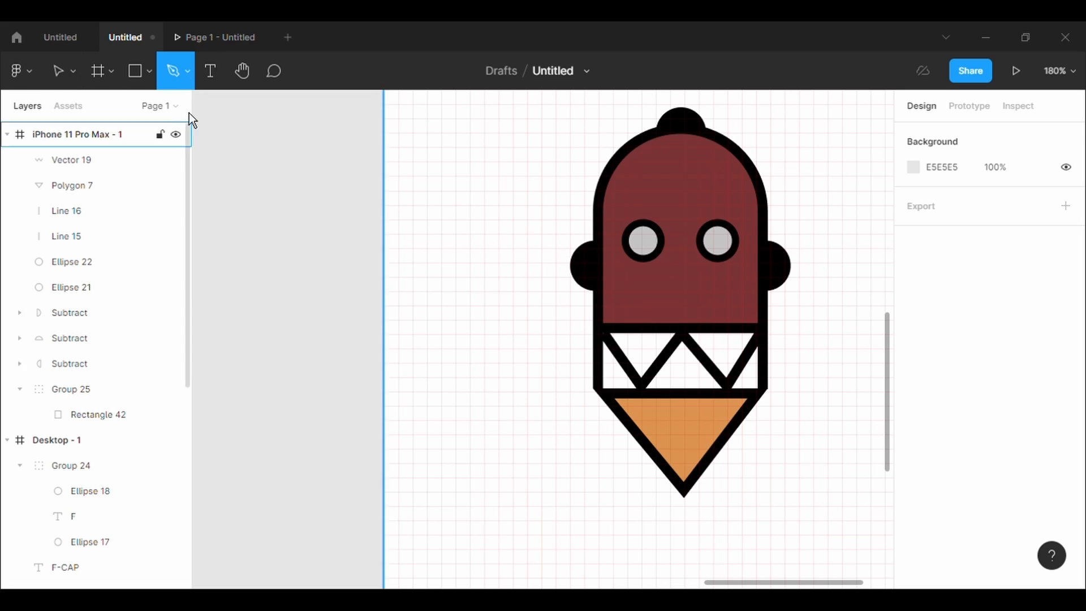
click(659, 459)
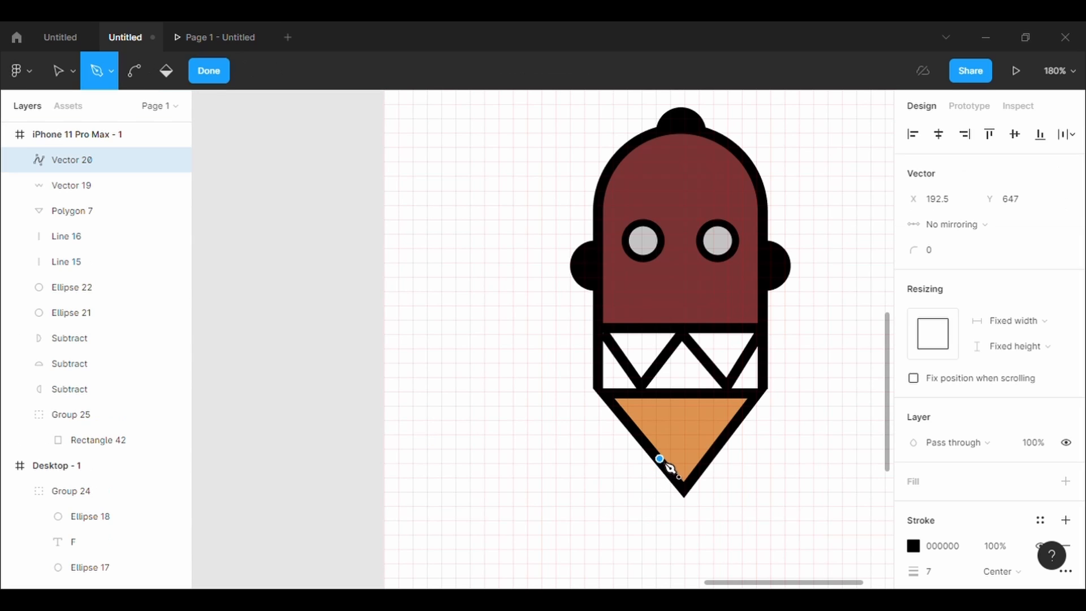
click(707, 458)
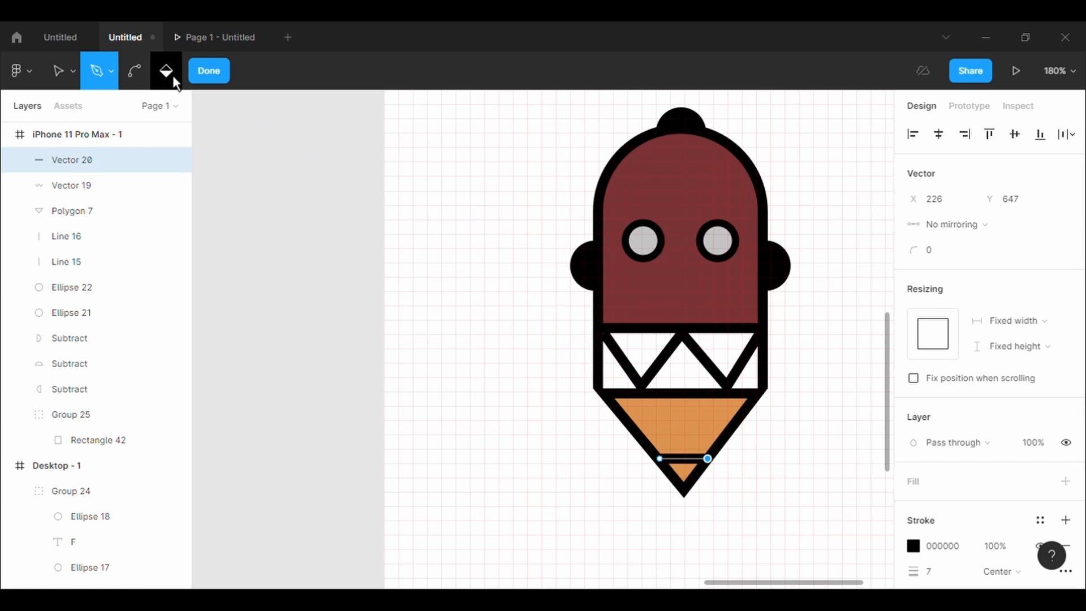
click(140, 78)
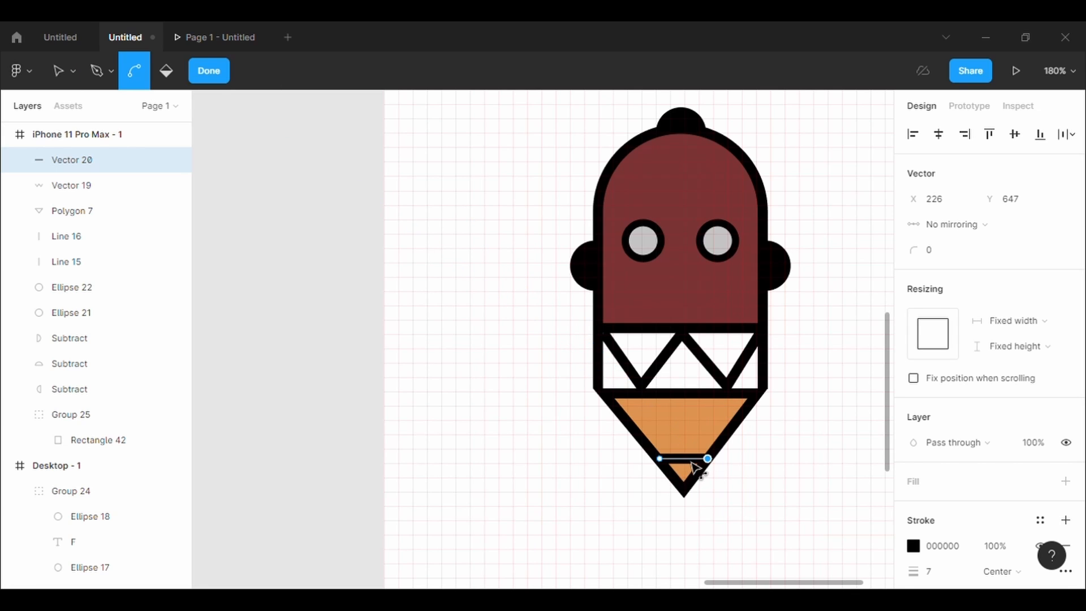
drag(686, 458, 687, 454)
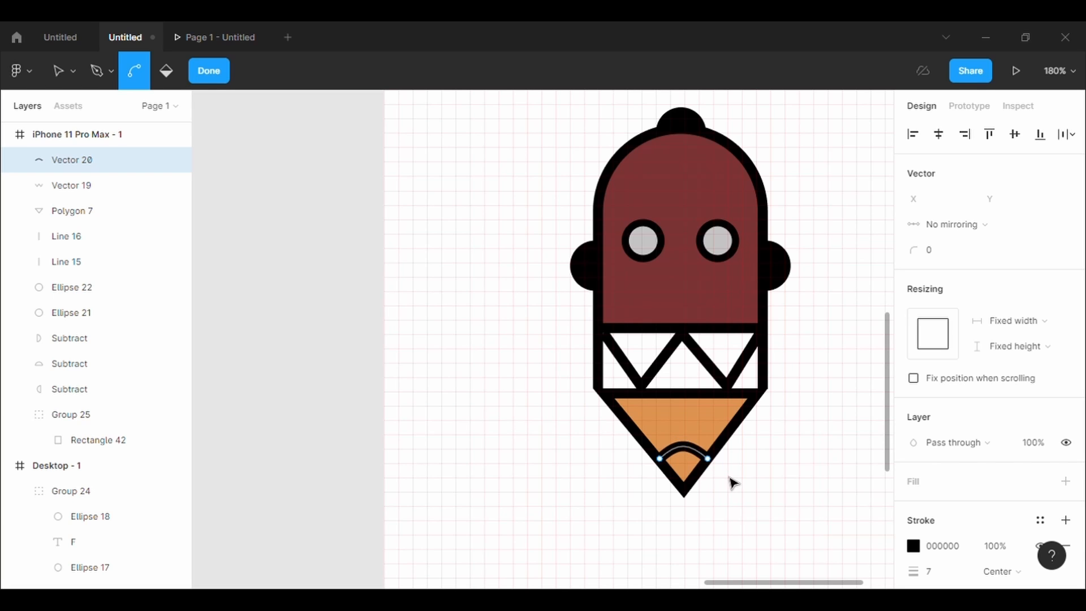
key(Escape)
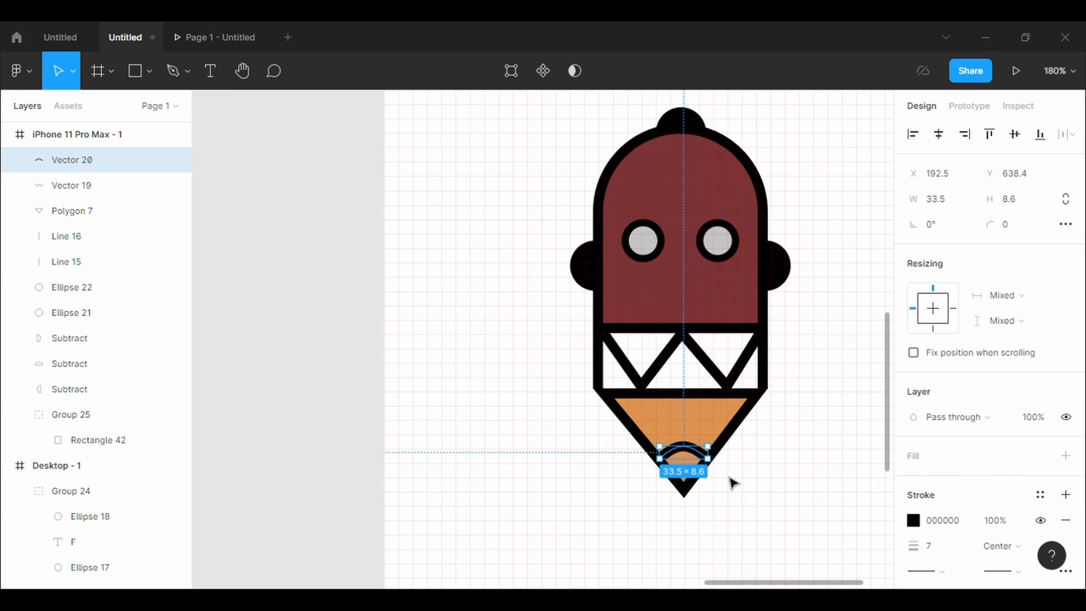
click(805, 503)
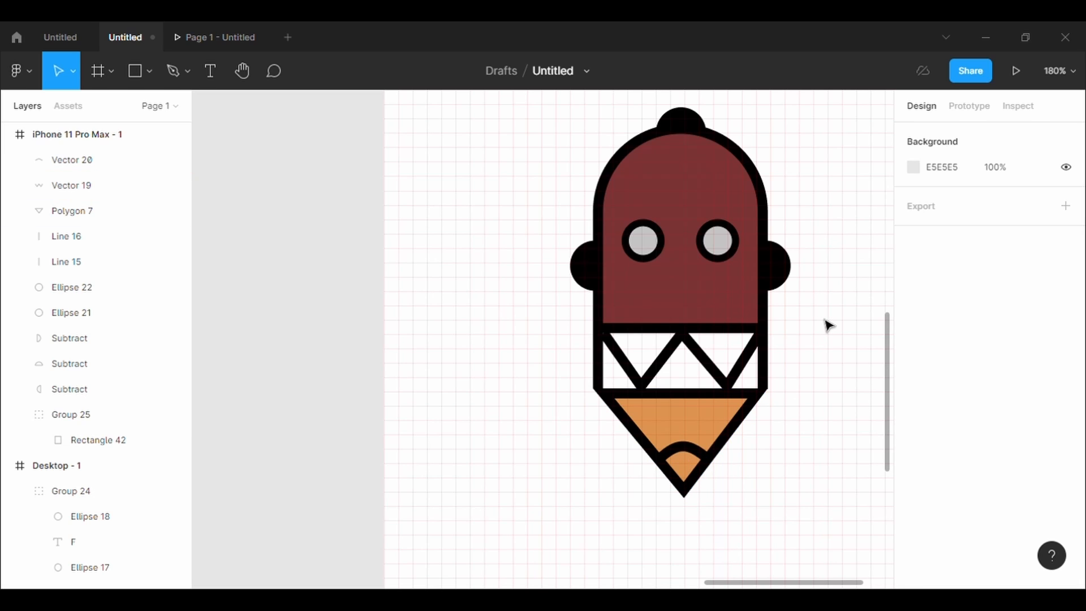
Draw a vertical line about 24 long rising from the half circle on the head, at X 207, Y 400
scroll(828, 325, up, 3)
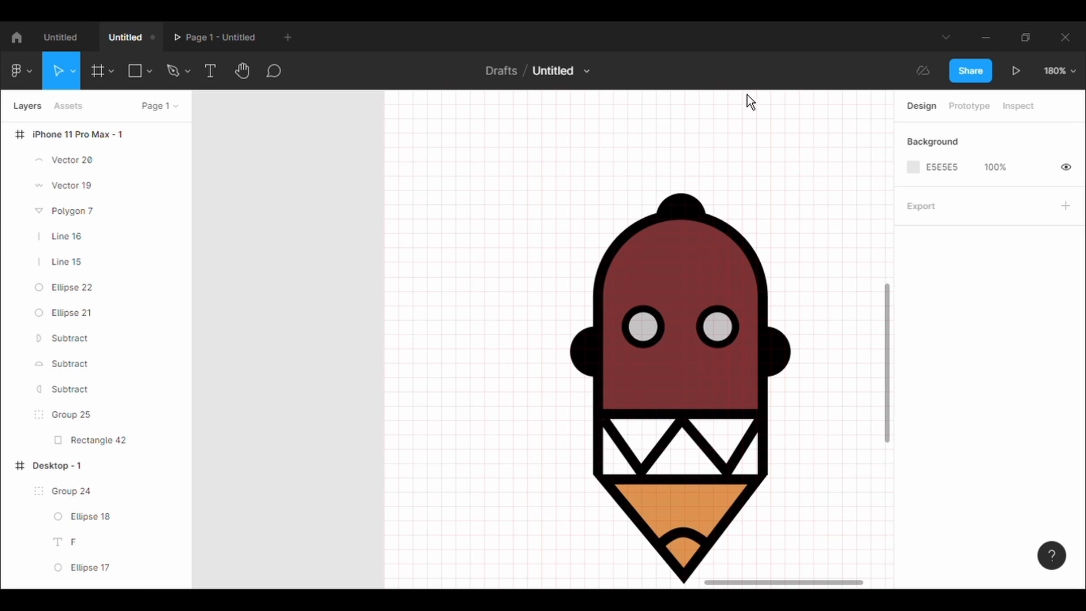
click(154, 73)
click(150, 137)
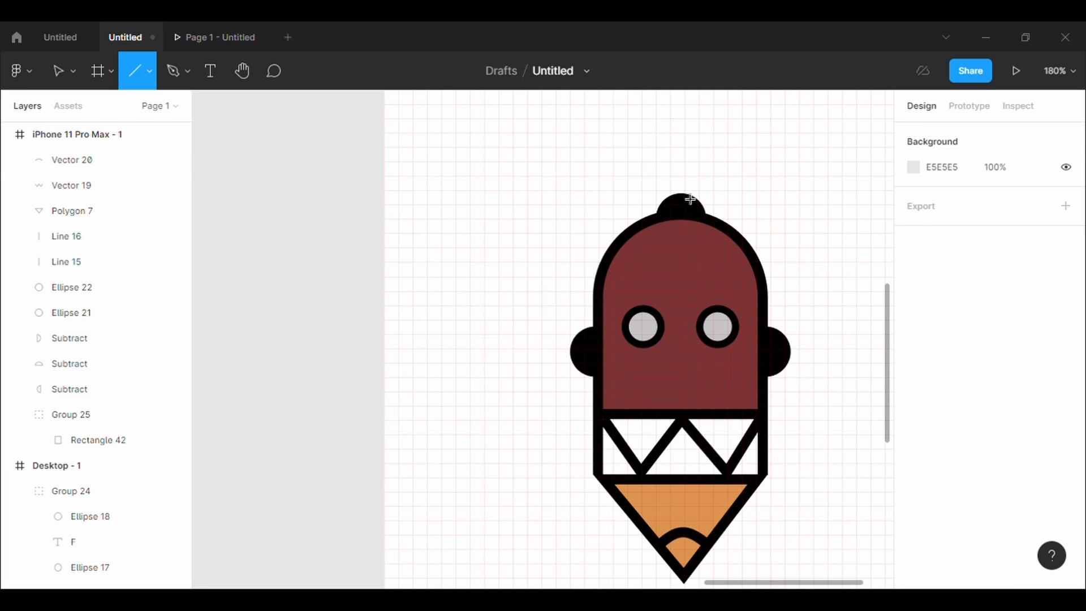
drag(680, 191, 685, 165)
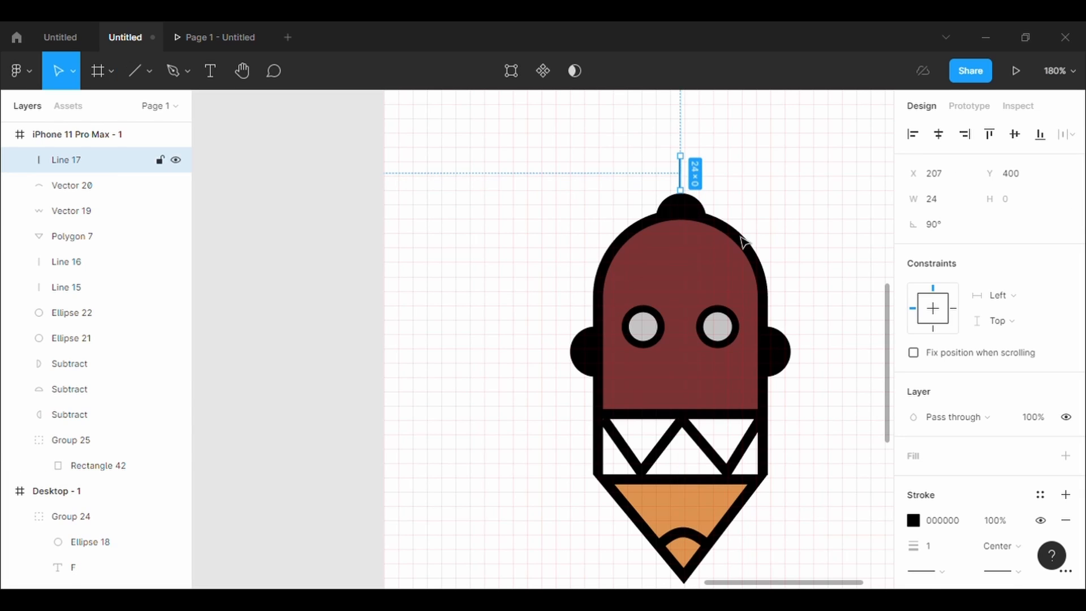
Try a stroke weight of 5 on the antenna line
click(941, 557)
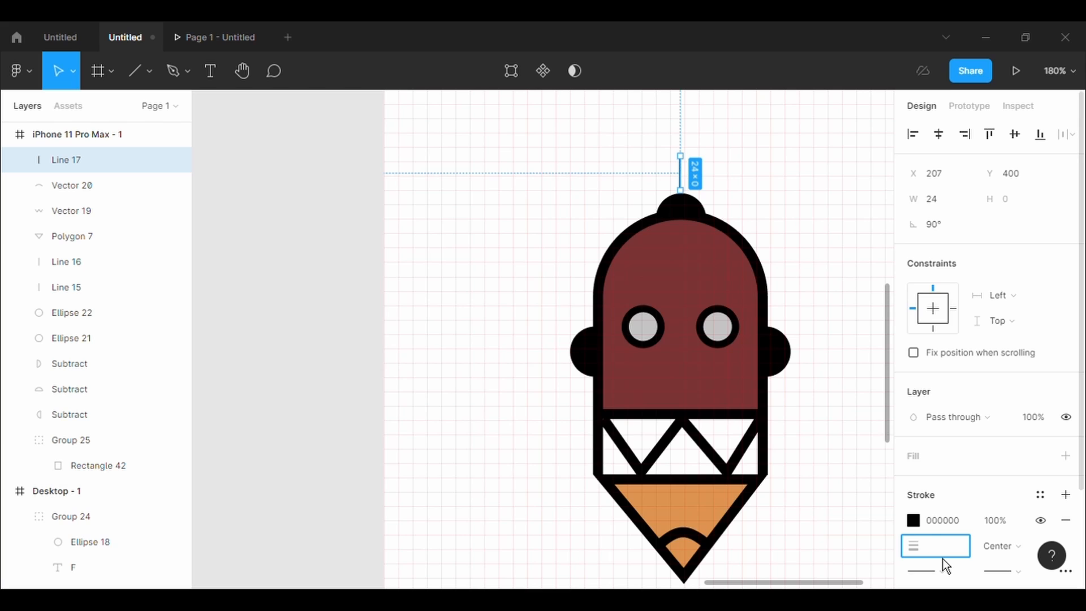
text(5)
key(Return)
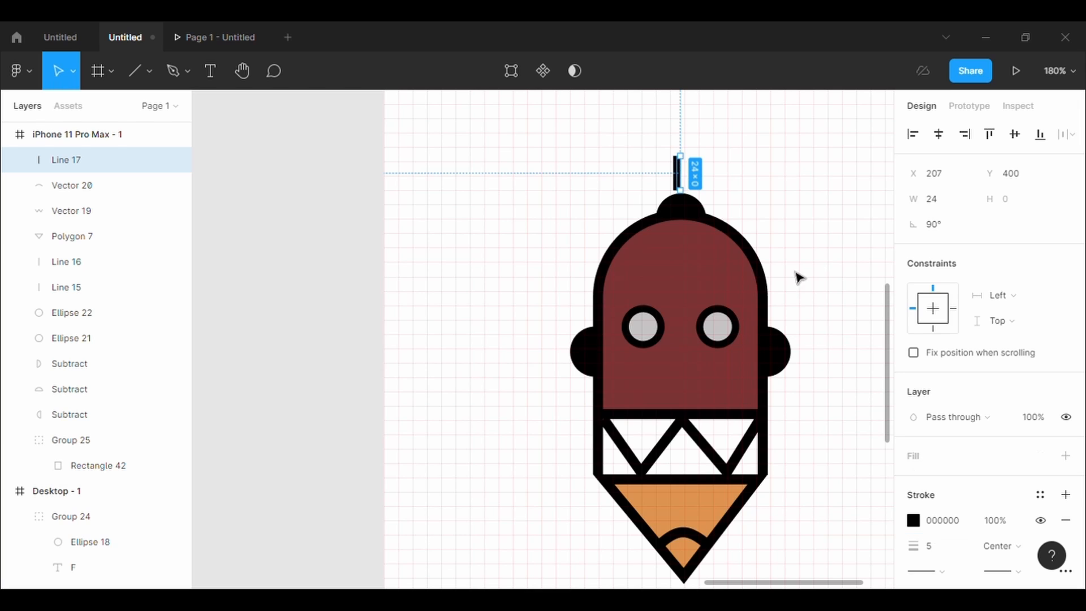
Set the antenna line's stroke weight to 3
click(949, 549)
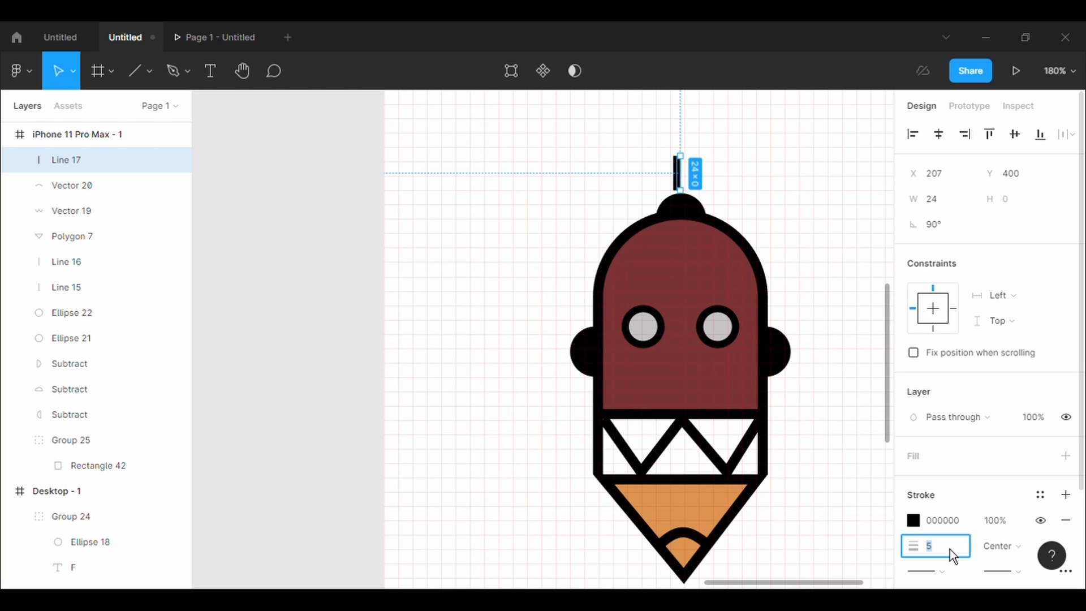
text(3)
key(Return)
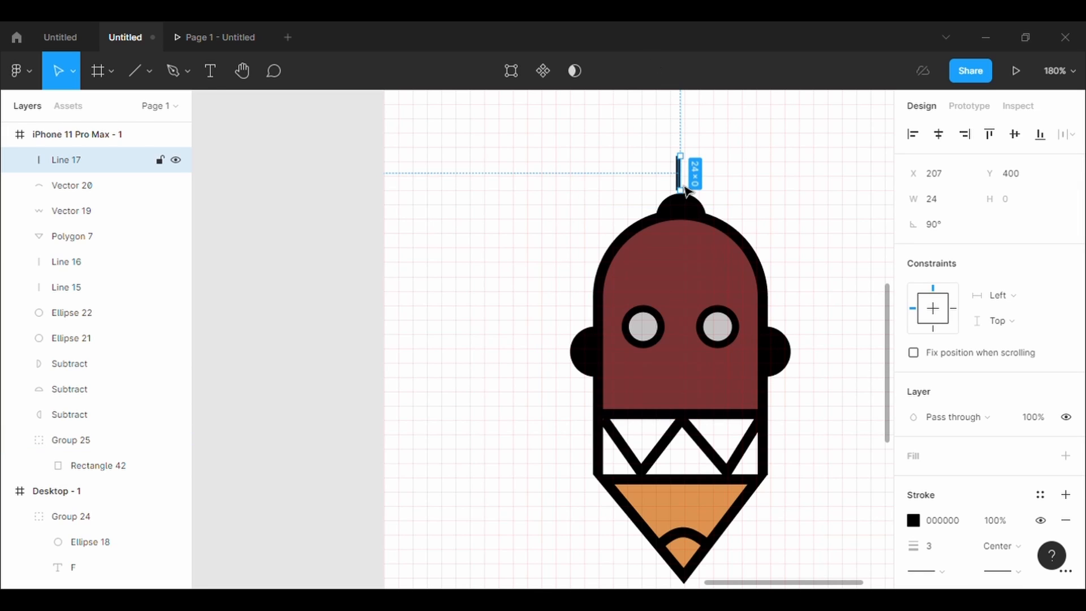
Reposition the antenna line so it stands centred on the half circle on top of the head
drag(682, 185, 684, 187)
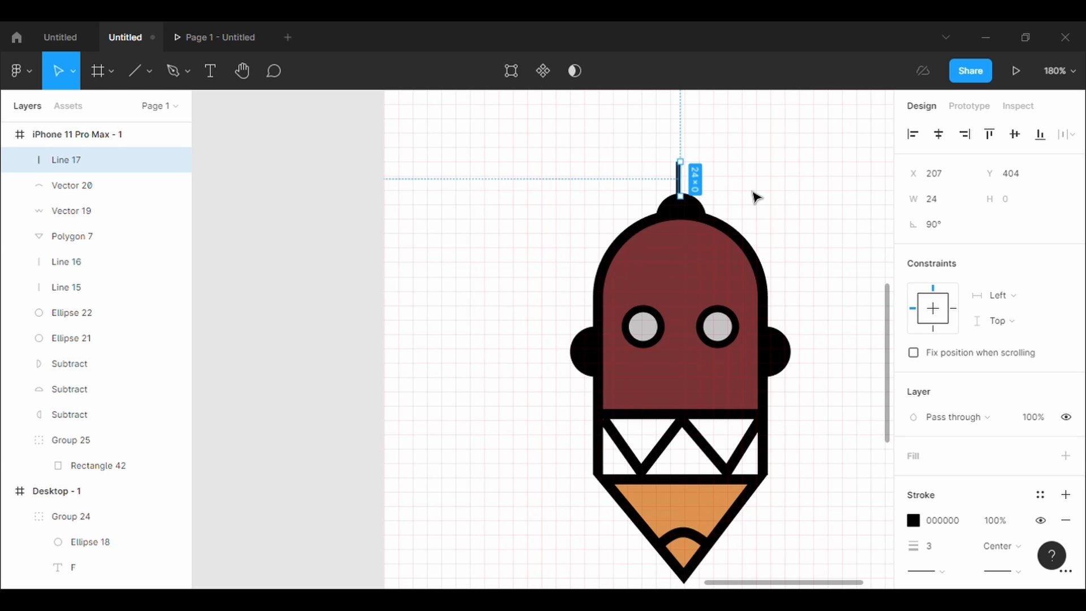
scroll(755, 198, up, 5)
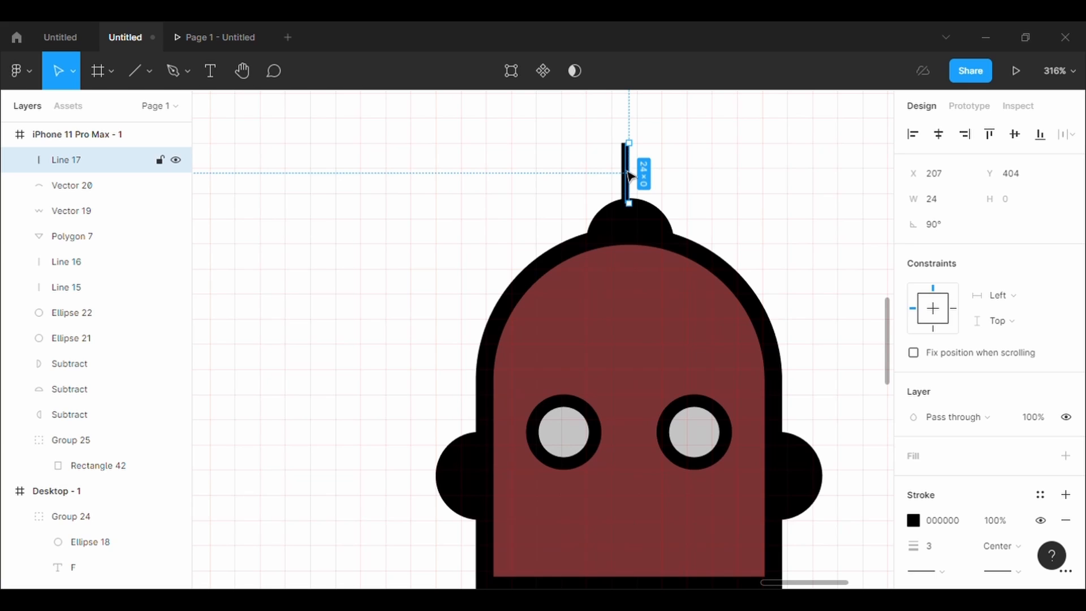
drag(630, 176, 639, 174)
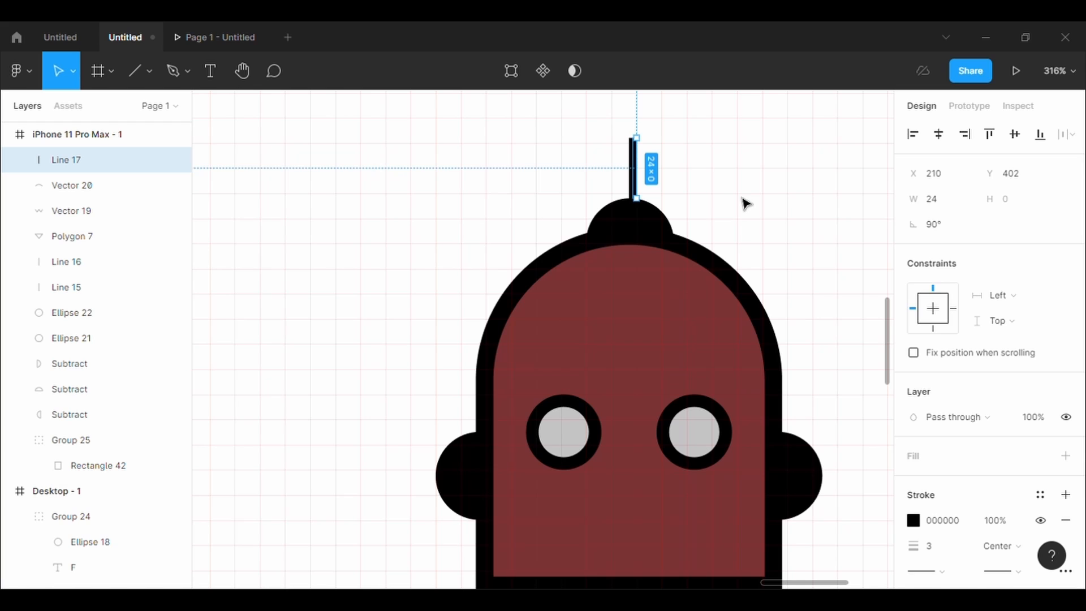
key(Left)
key(Left)
key(Left)
key(Down)
key(Down)
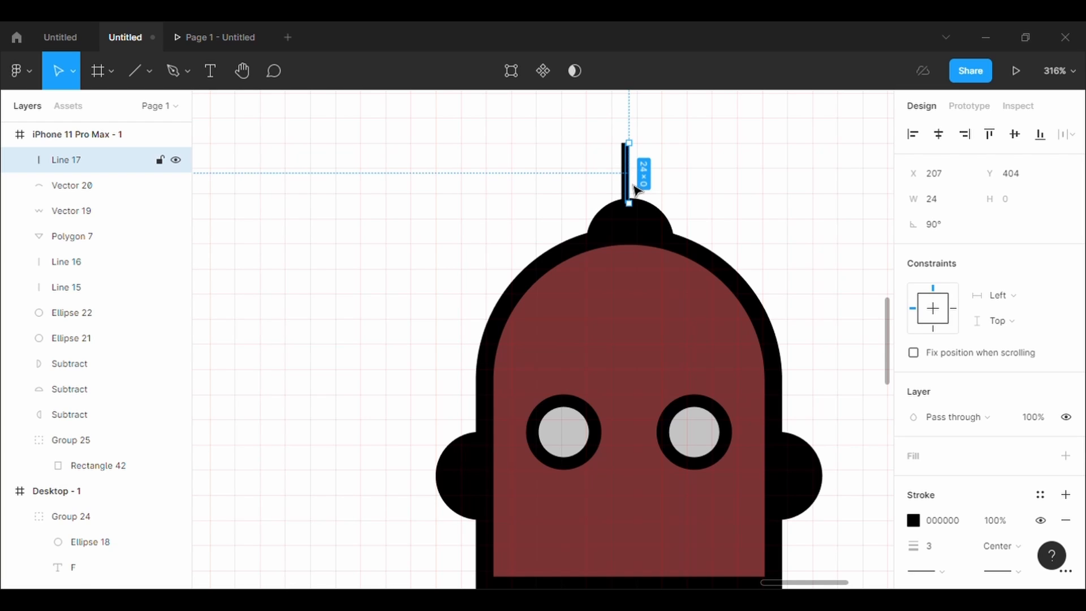
drag(633, 190, 635, 187)
click(753, 190)
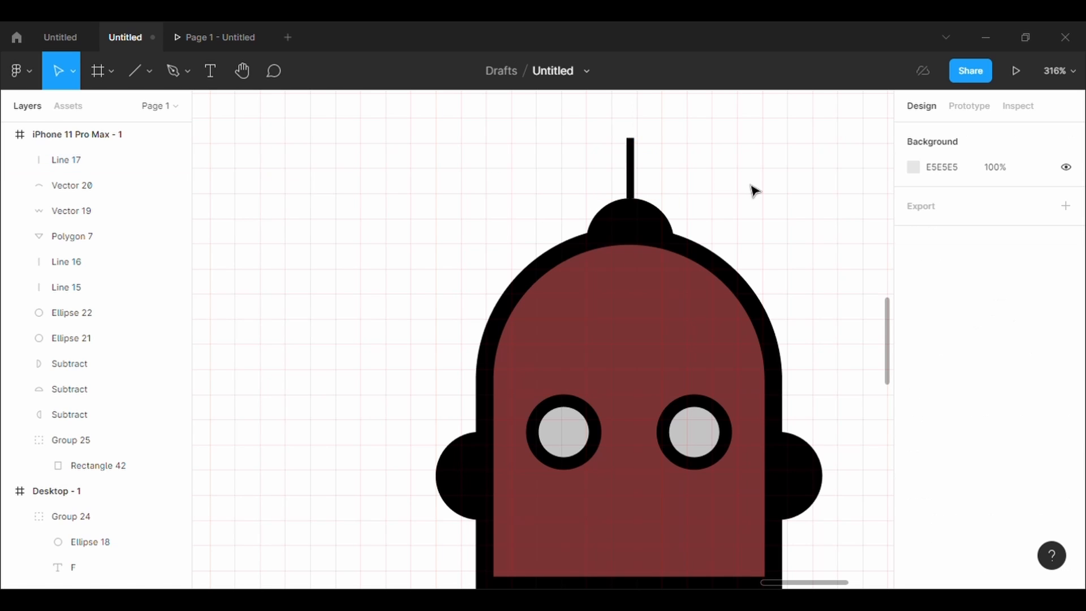
Draw a small ellipse about 10 × 11 in the empty area beside the antenna line and add a black stroke to it
scroll(443, 113, up, 3)
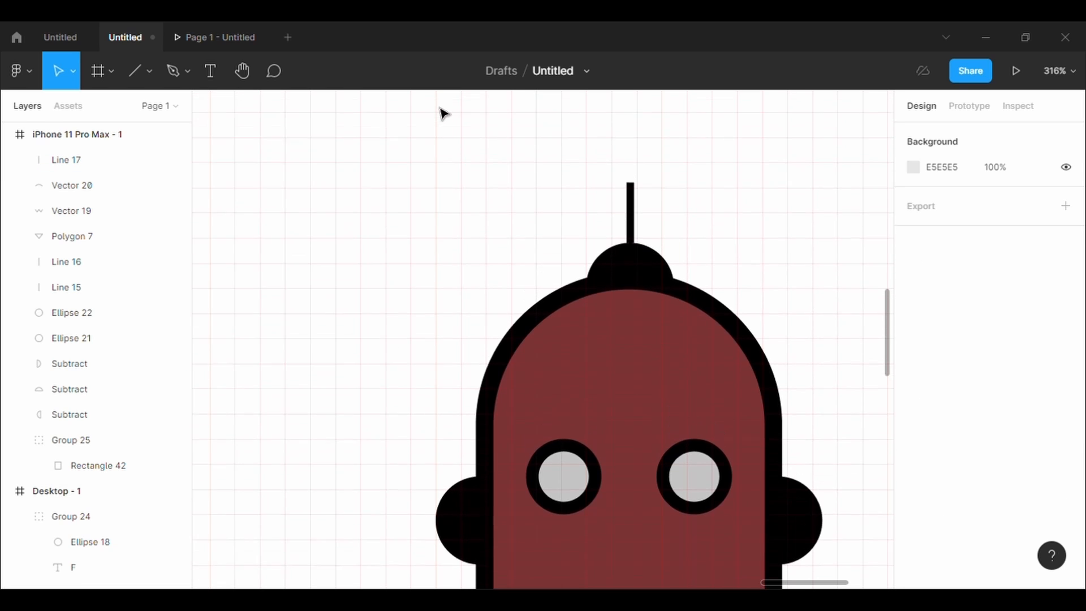
click(150, 72)
click(142, 170)
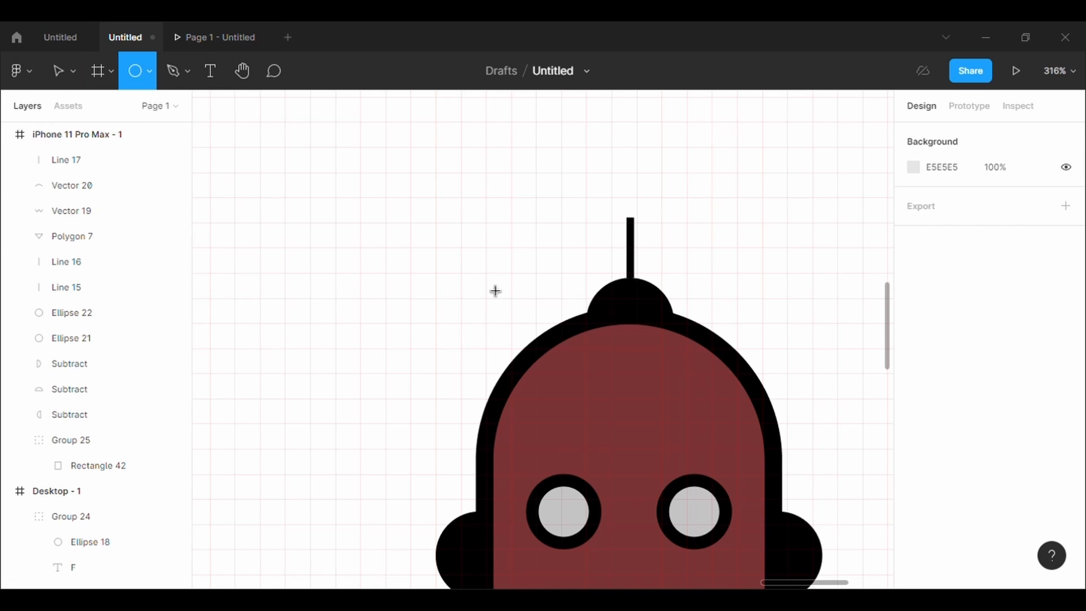
mouse_move(396, 244)
mouse_down()
mouse_move(409, 263)
mouse_move(429, 263)
mouse_move(421, 263)
mouse_up()
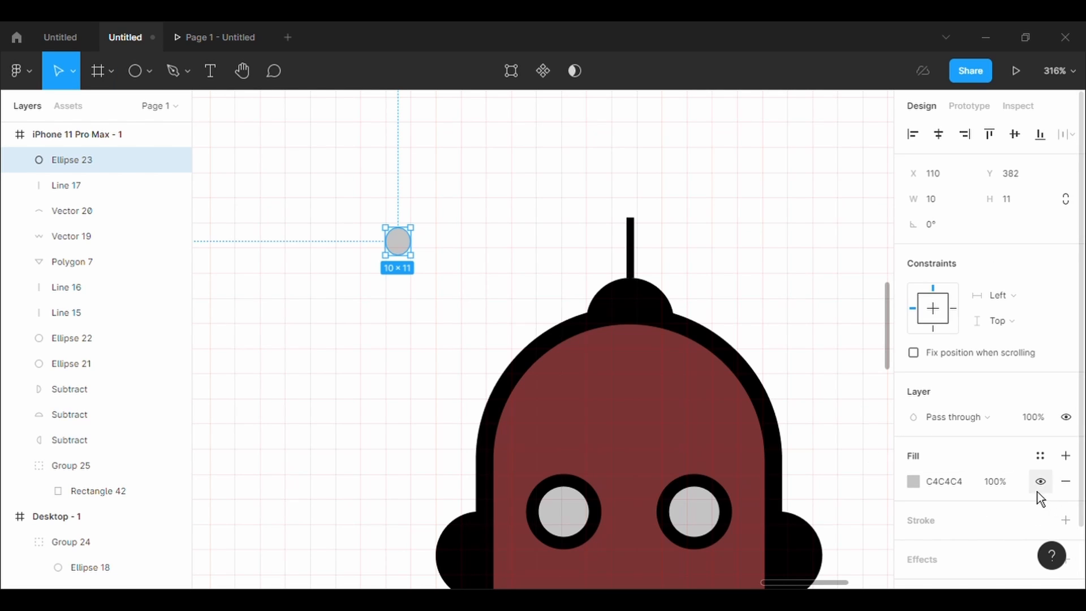
click(1066, 520)
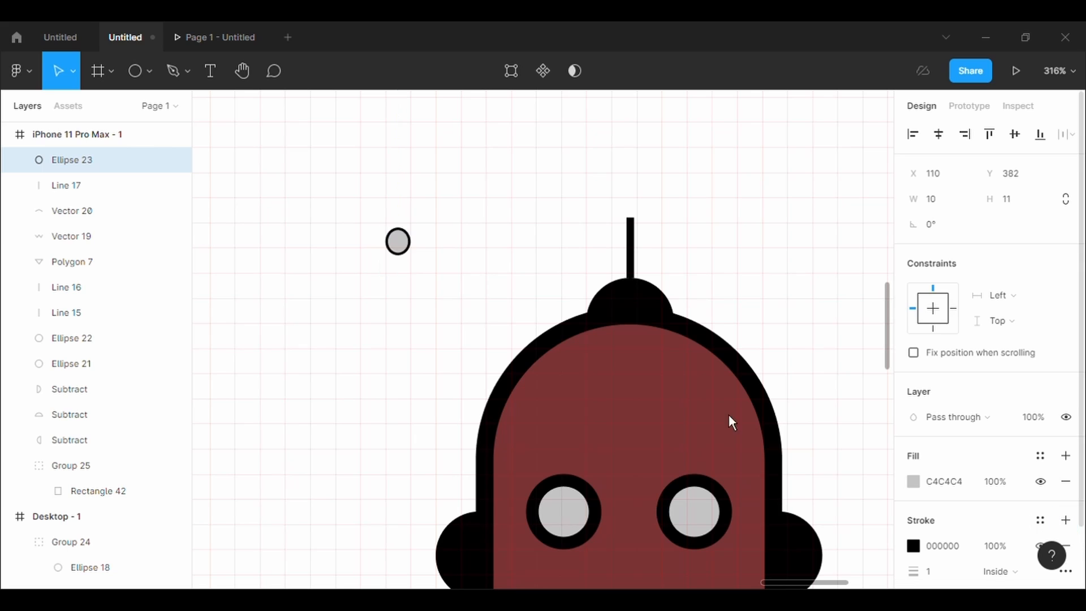
Set the small ellipse's height to 10 and move it onto the upper end of the antenna line, at X 202, Y 370
click(1025, 209)
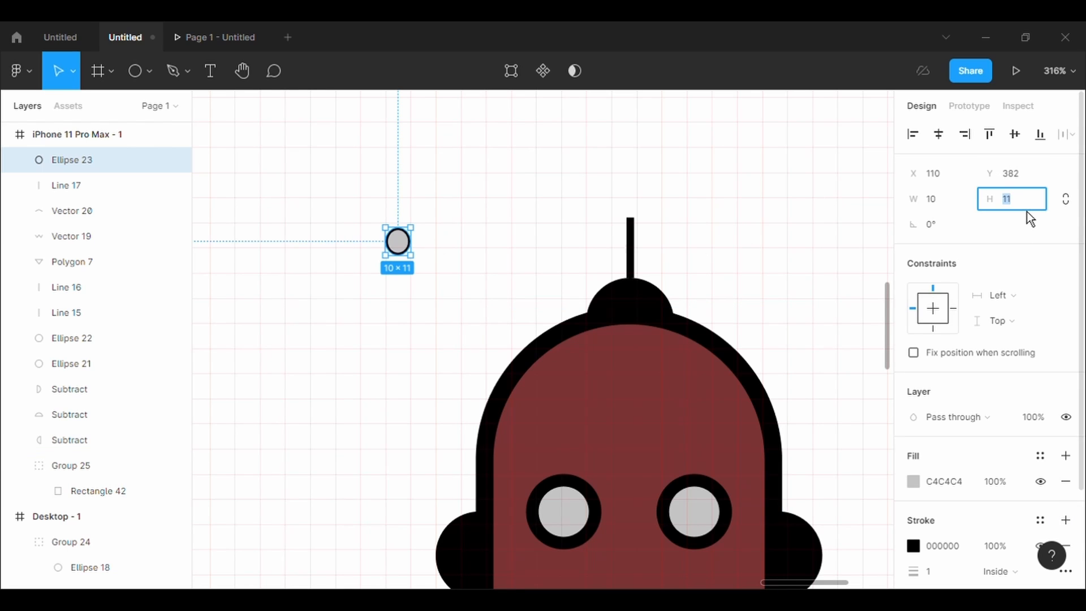
text(10)
key(Return)
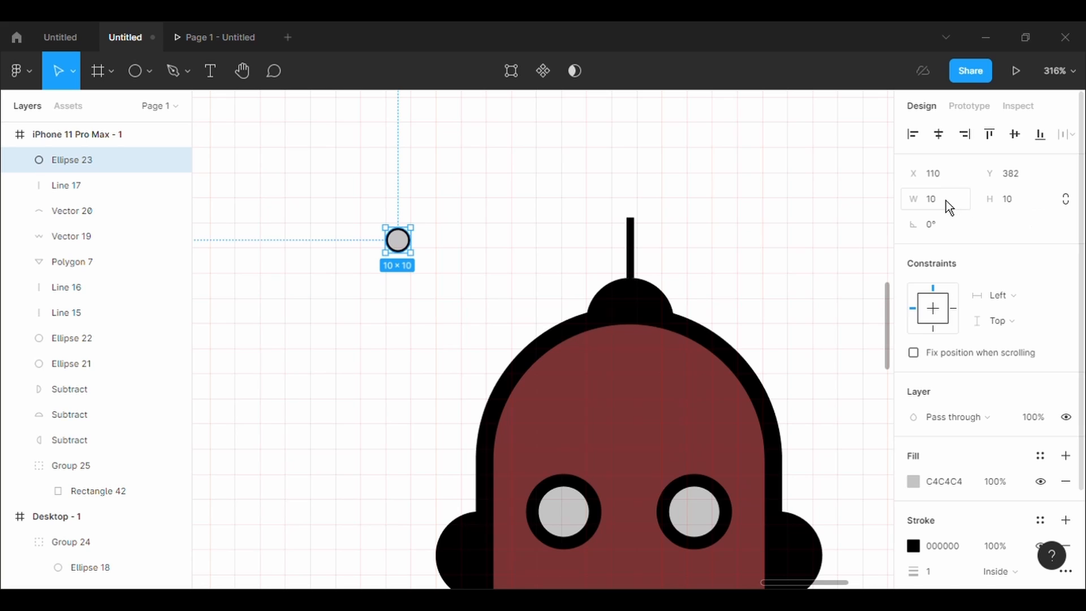
drag(403, 253, 633, 223)
click(670, 240)
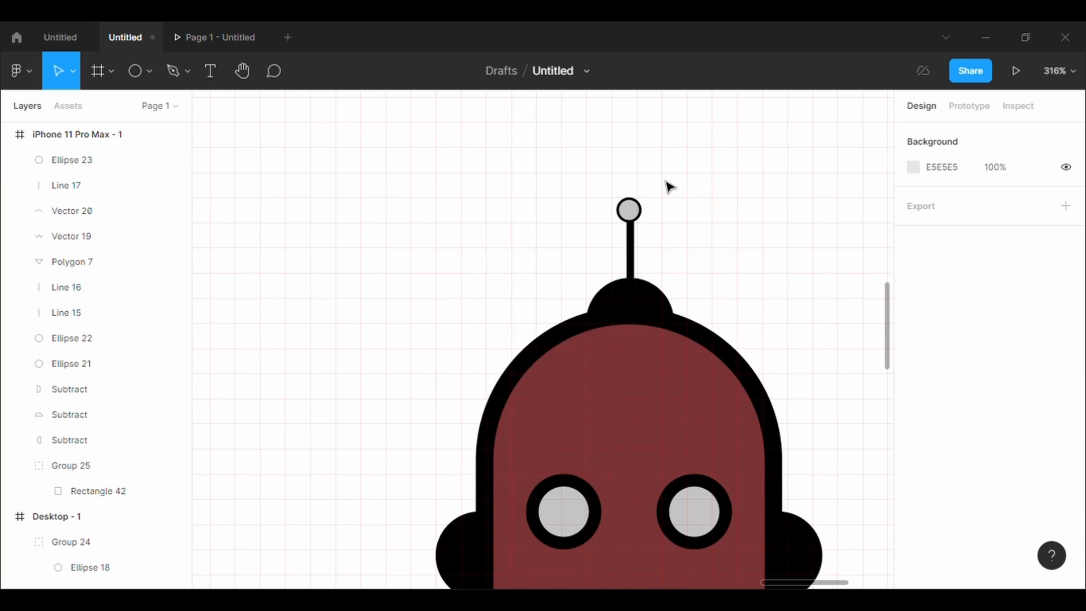
Try to merge the antenna's circle and line with a Union, and undo it
drag(614, 163, 676, 275)
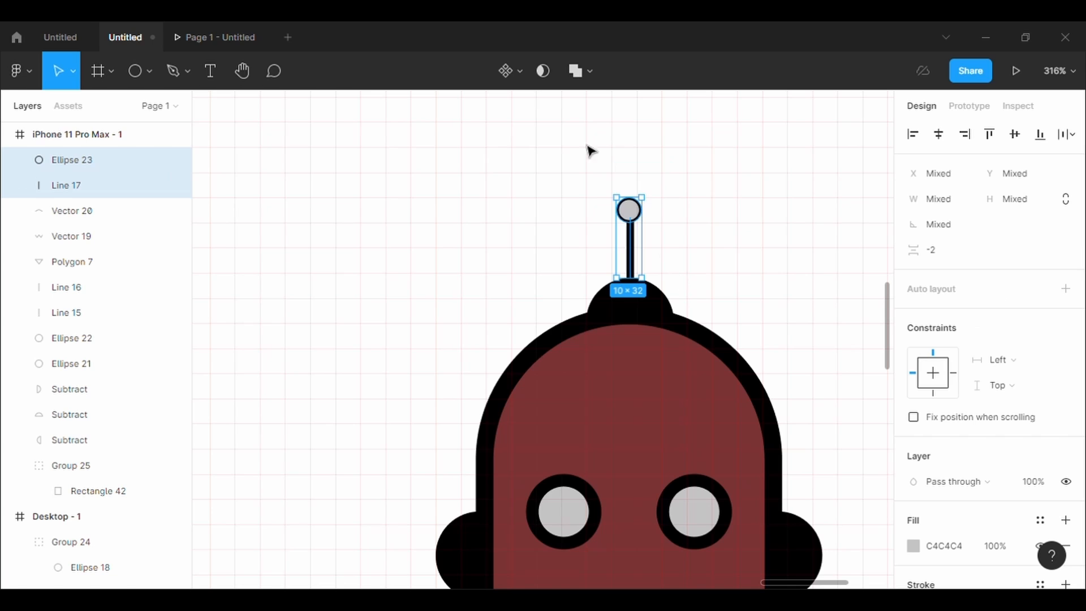
click(575, 71)
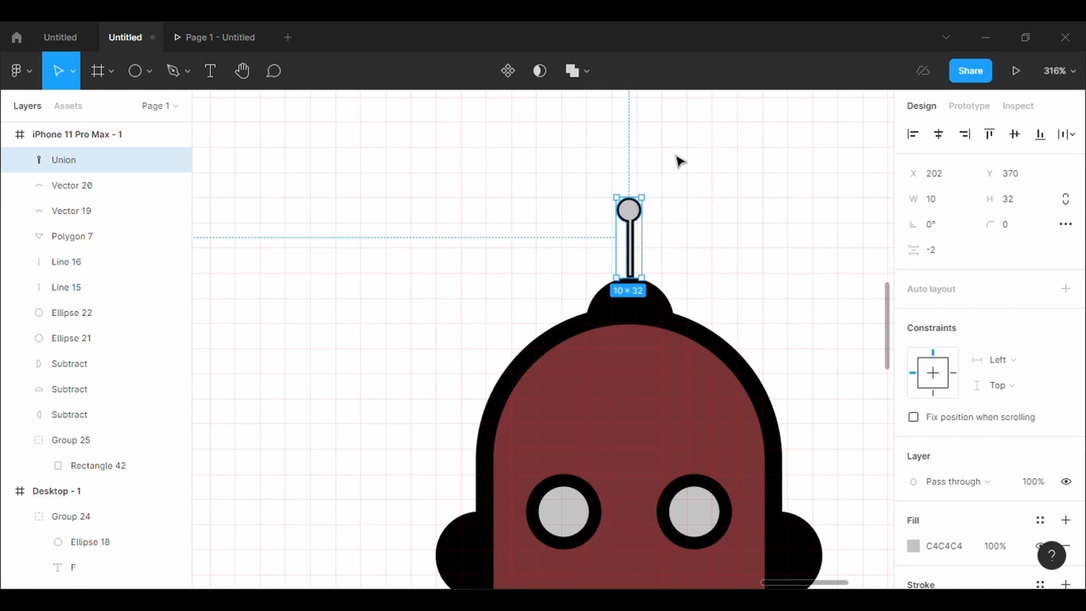
key(ctrl+z)
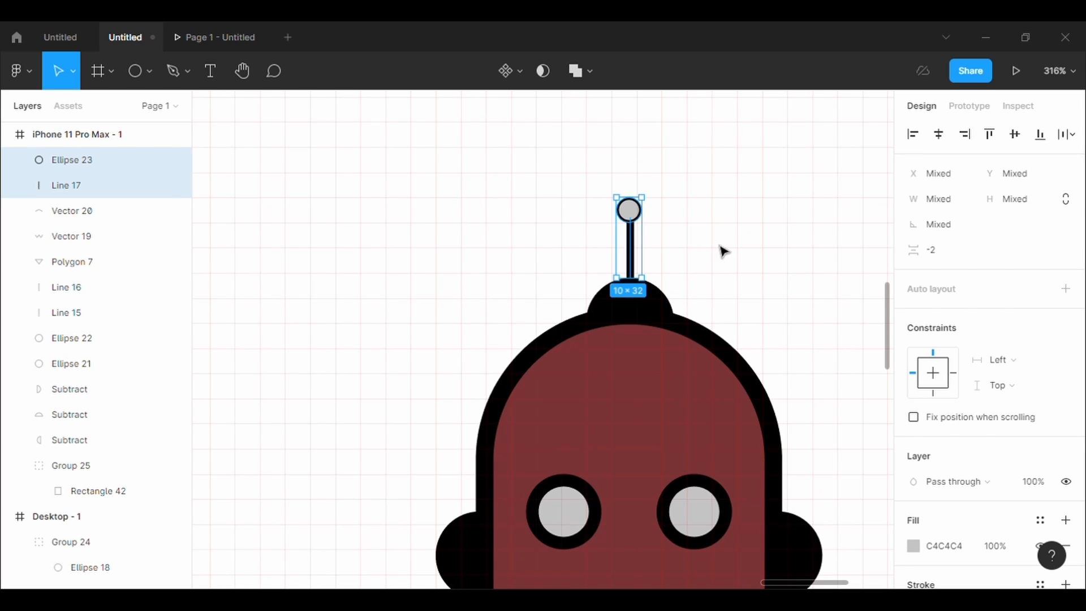
click(745, 226)
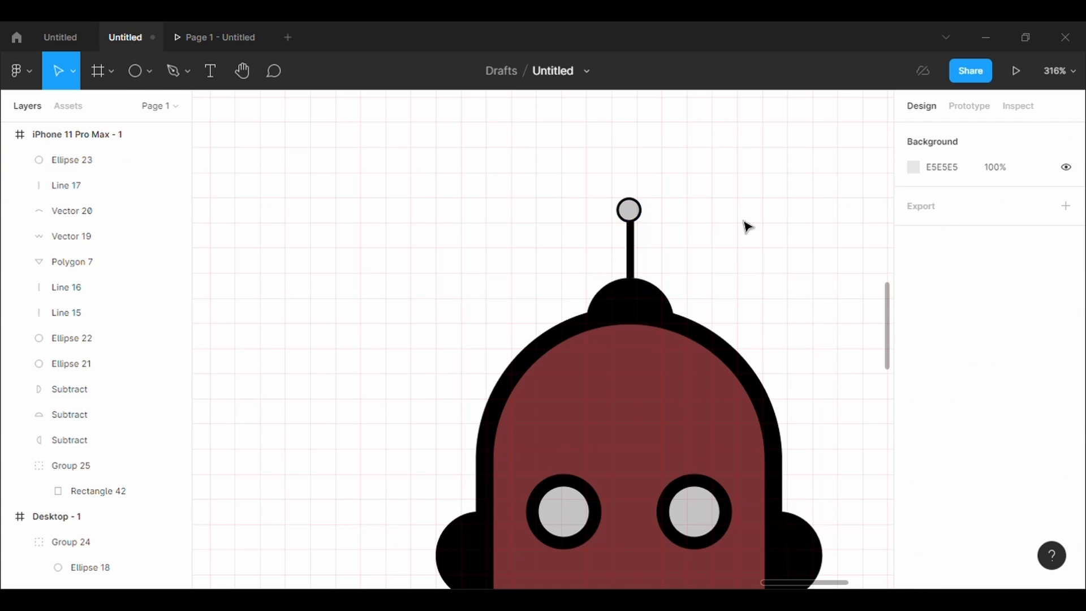
click(638, 217)
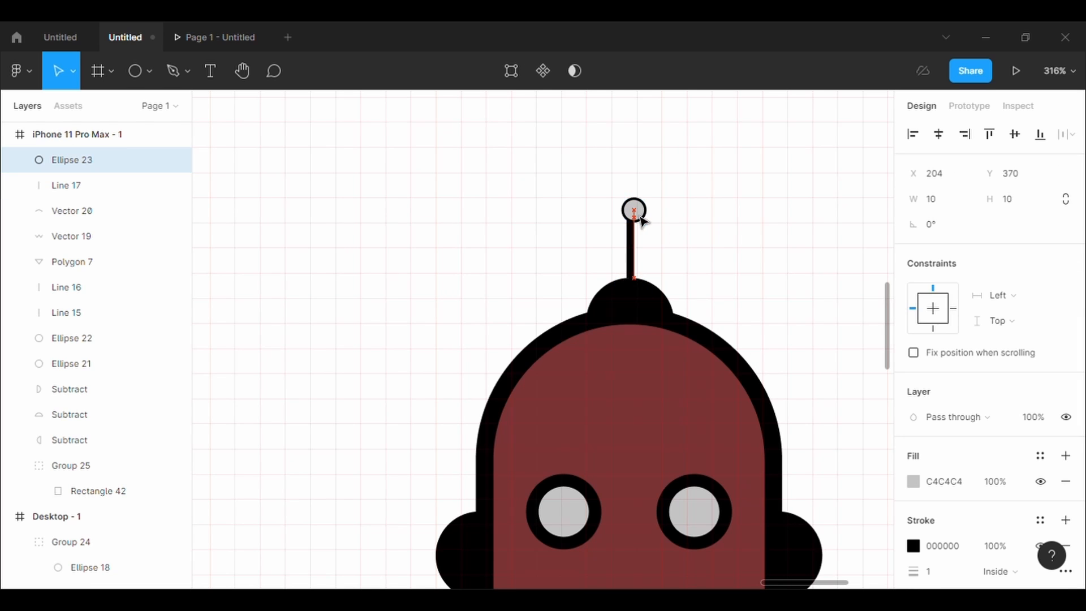
click(682, 250)
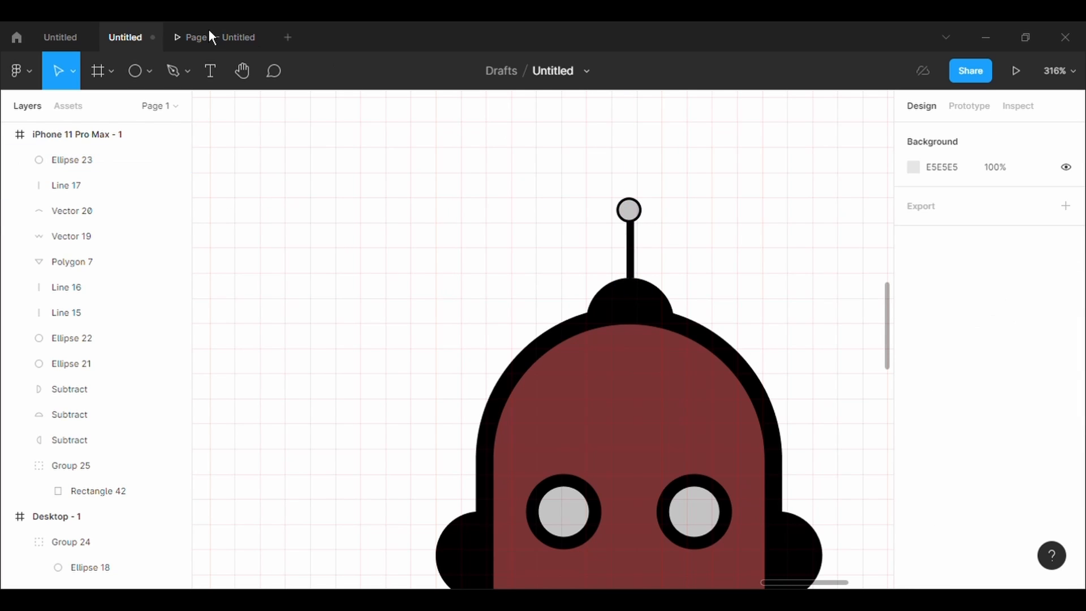
Set the stroke weight of the antenna's tip circle to 3
scroll(424, 192, up, 1)
scroll(424, 192, down, 5)
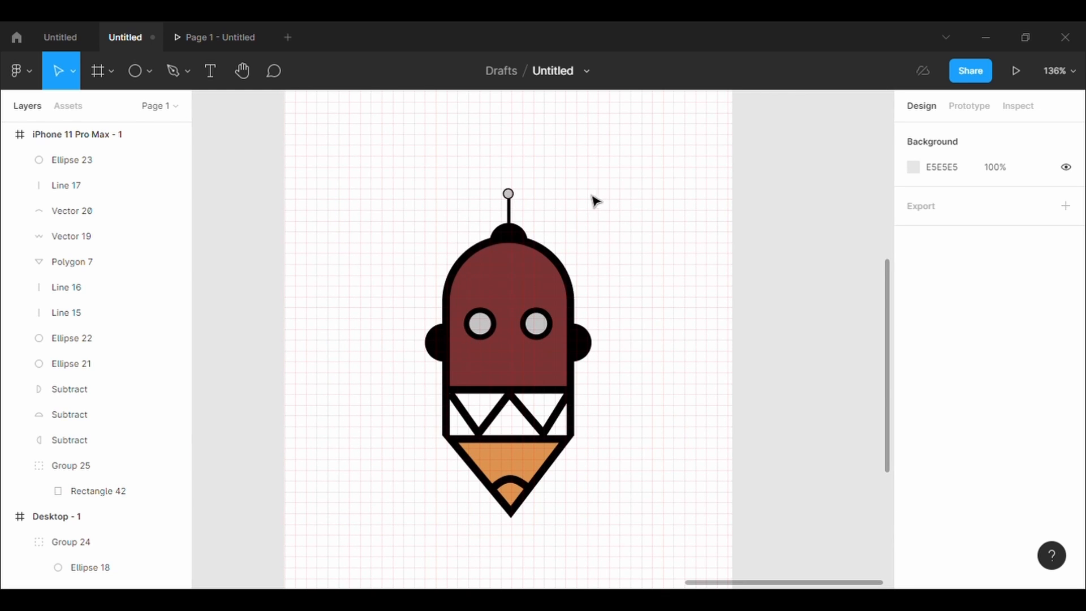
click(509, 194)
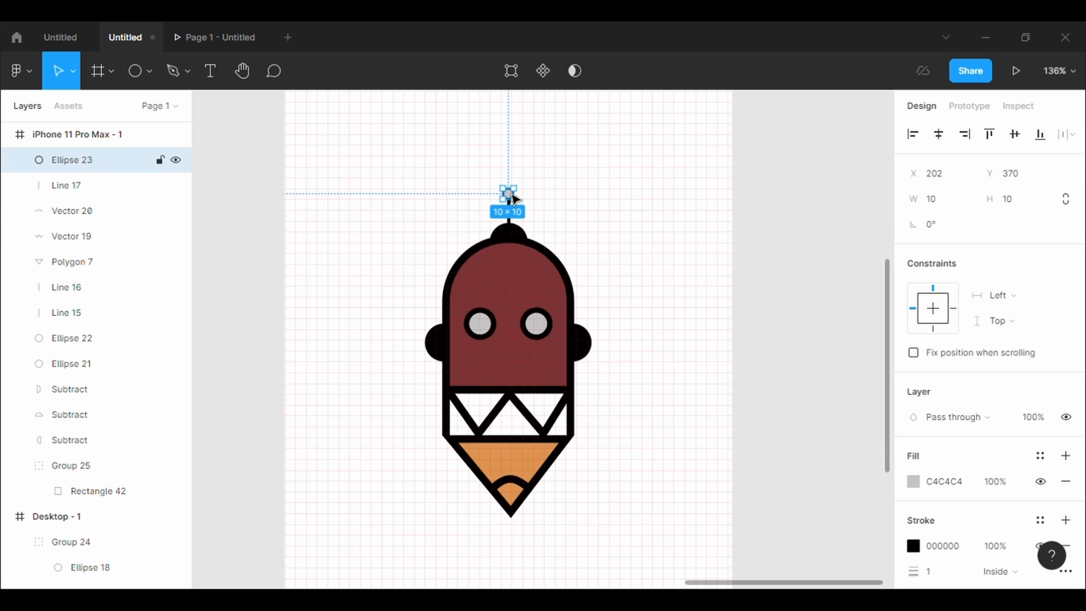
click(959, 578)
text(3)
key(Return)
Try to enlarge the antenna's tip circle freehand to about 16 × 16, and undo the resizing
mouse_move(529, 211)
mouse_down()
mouse_move(533, 230)
mouse_move(533, 218)
mouse_up()
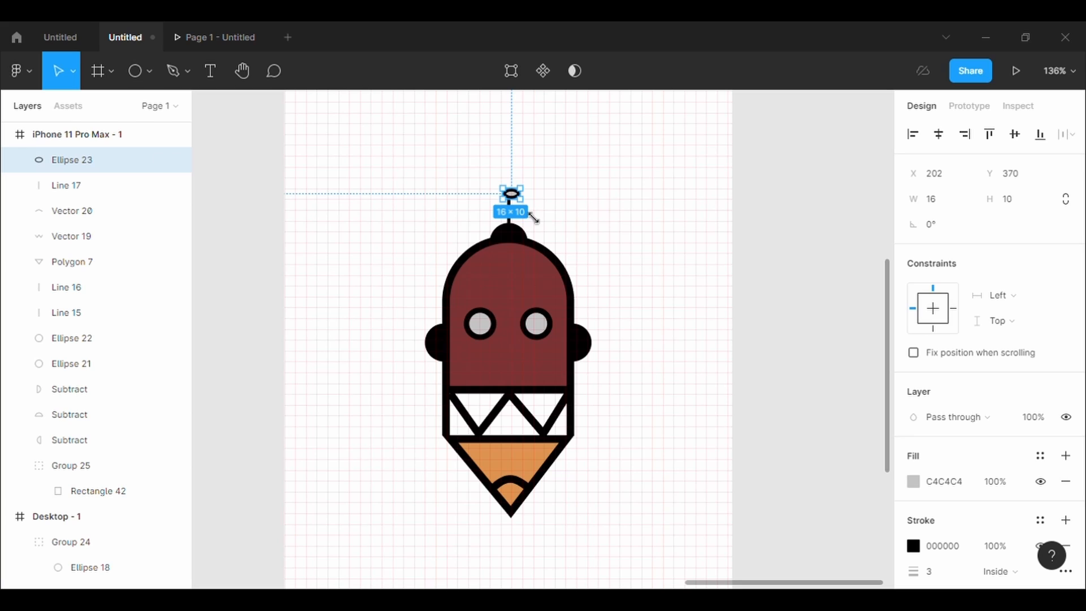
key(ctrl+z)
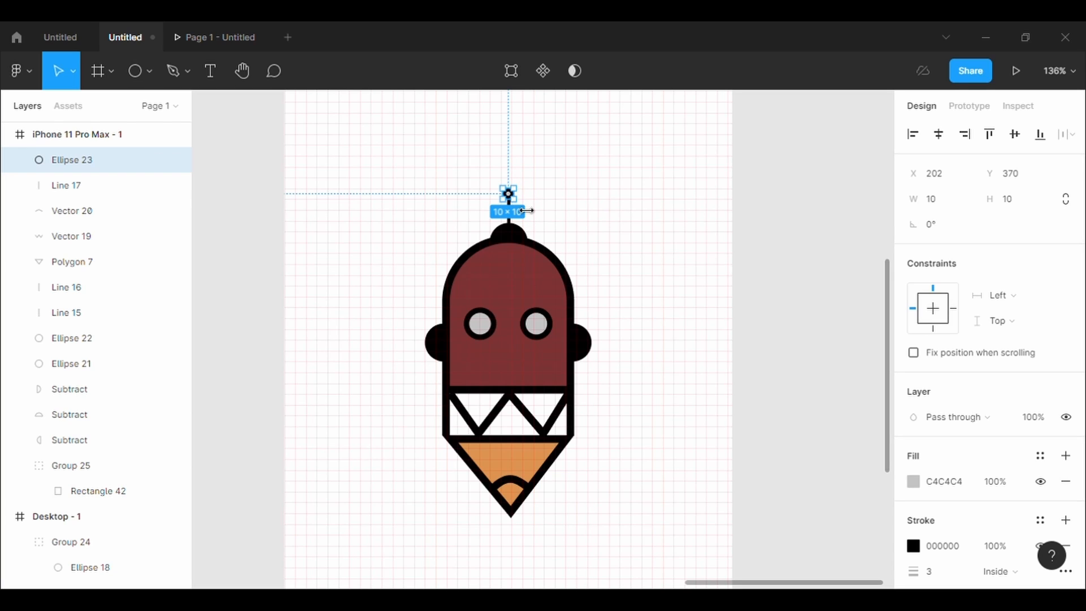
mouse_move(526, 210)
mouse_down()
mouse_move(542, 226)
mouse_move(533, 215)
mouse_up()
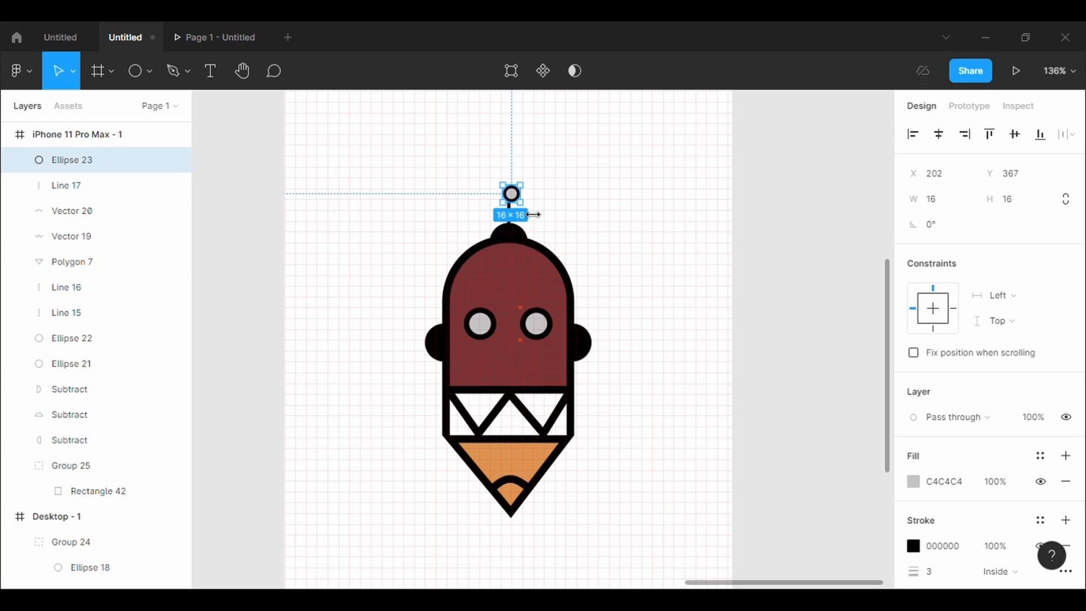
key(ctrl+z)
key(ctrl+z)
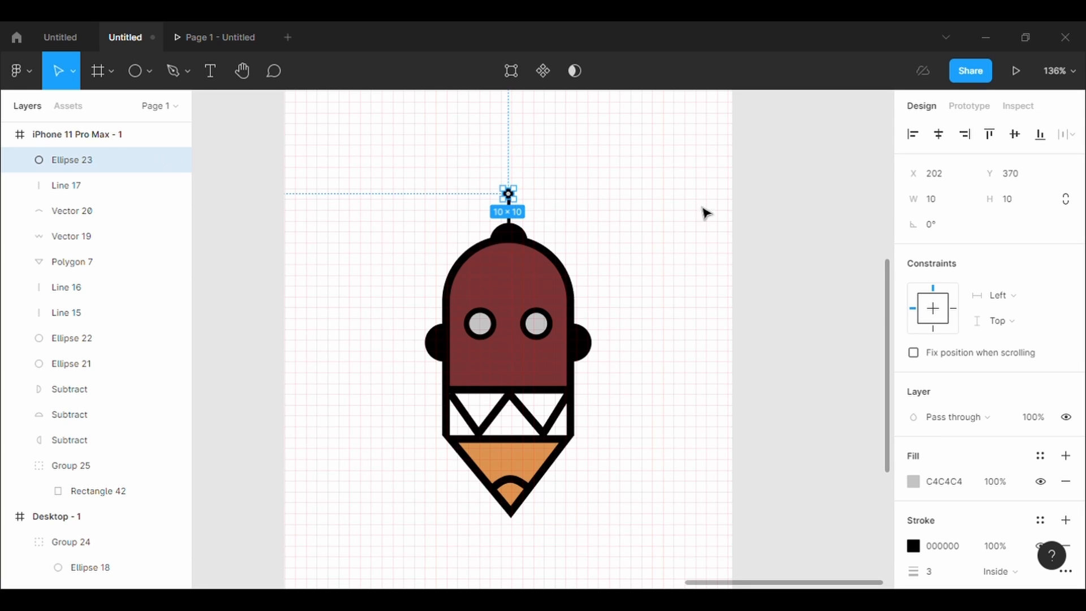
Set the antenna's tip circle to a width and height of 16
click(958, 204)
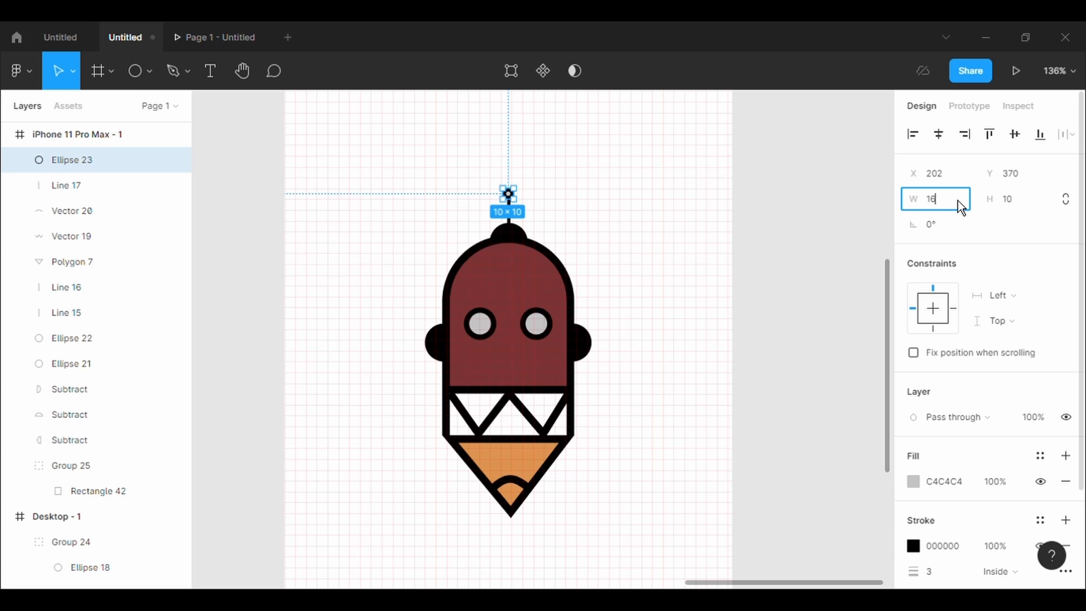
text(16)
click(1022, 210)
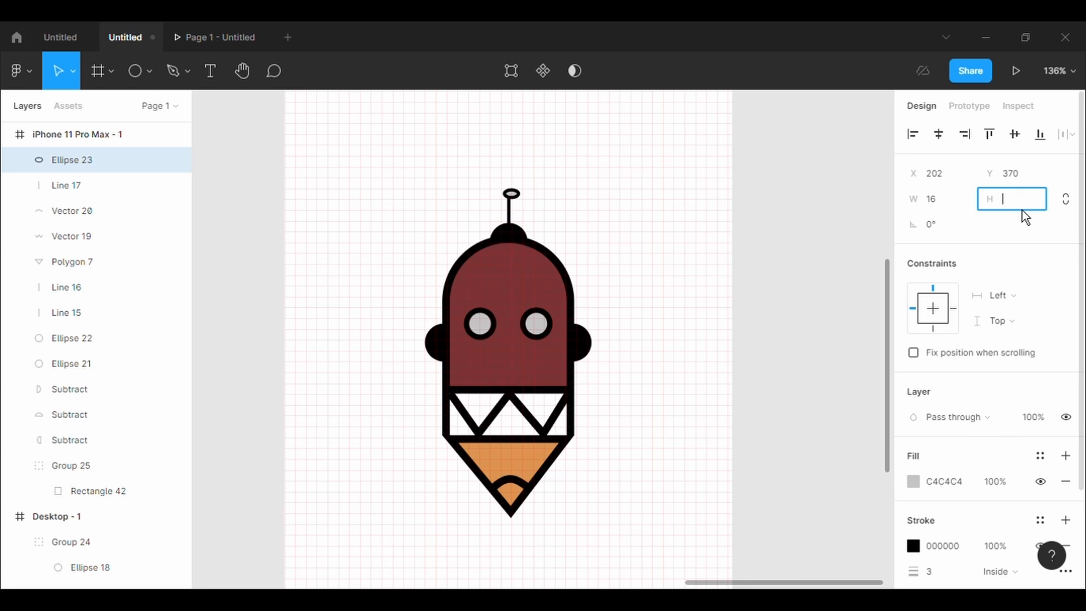
key(Return)
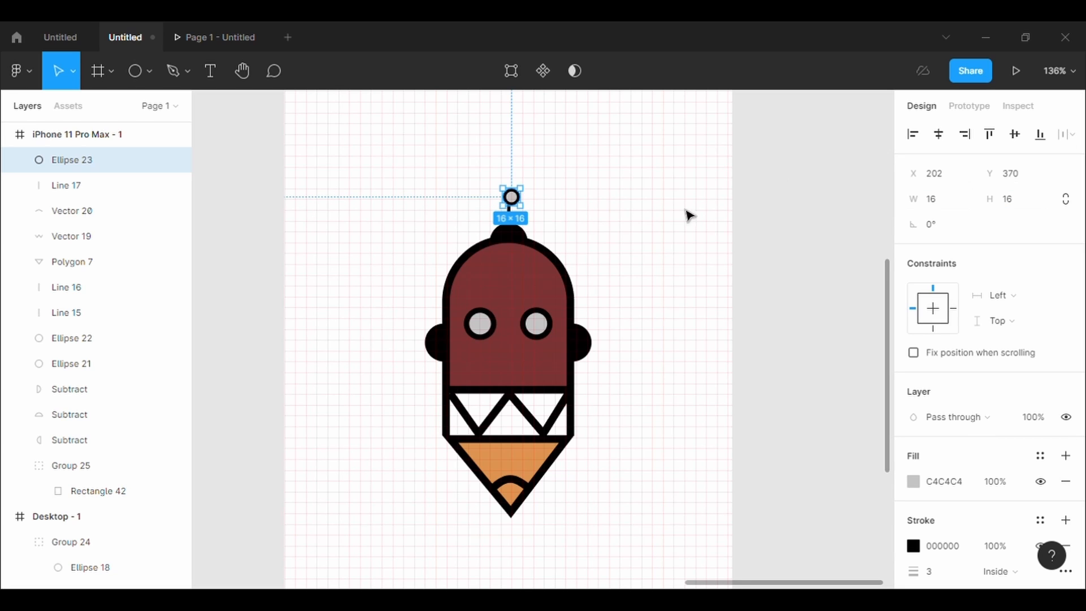
Move the enlarged tip circle to X 200, Y 370 so it is centred over the antenna line
scroll(632, 213, up, 5)
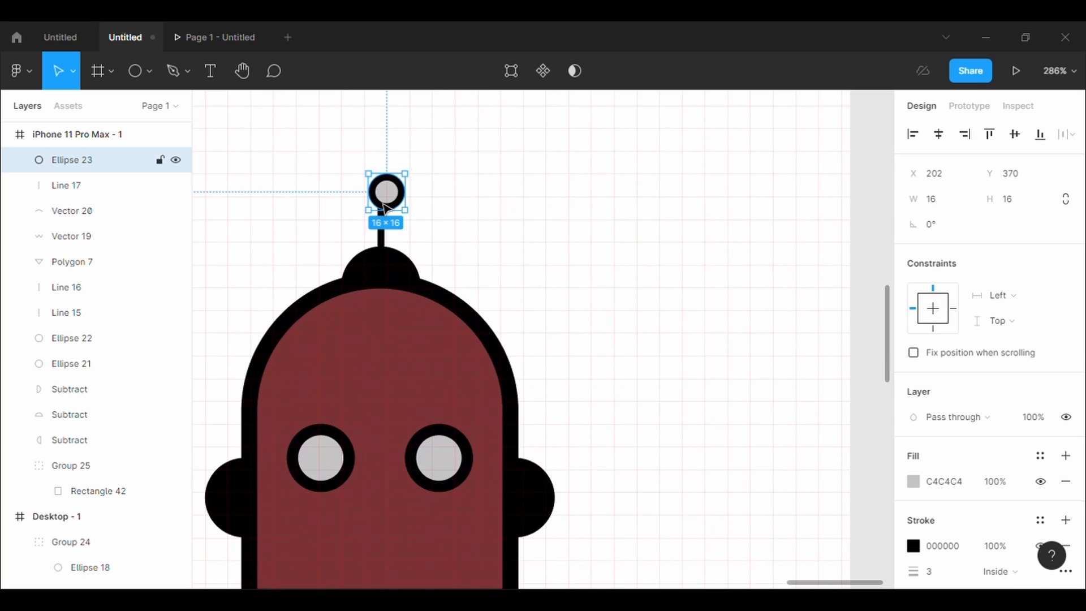
drag(390, 203, 389, 204)
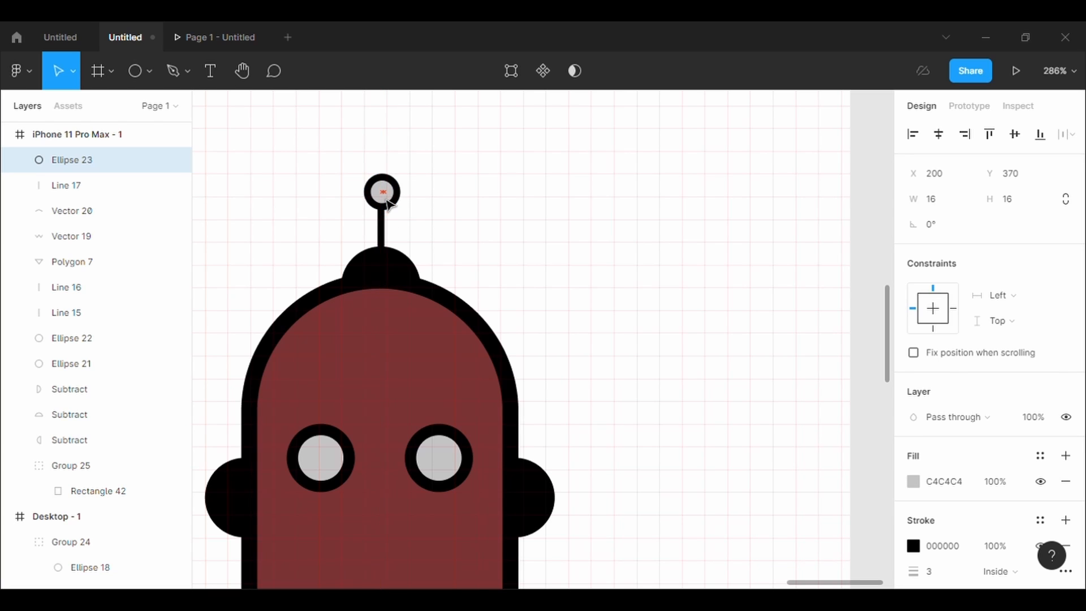
click(521, 274)
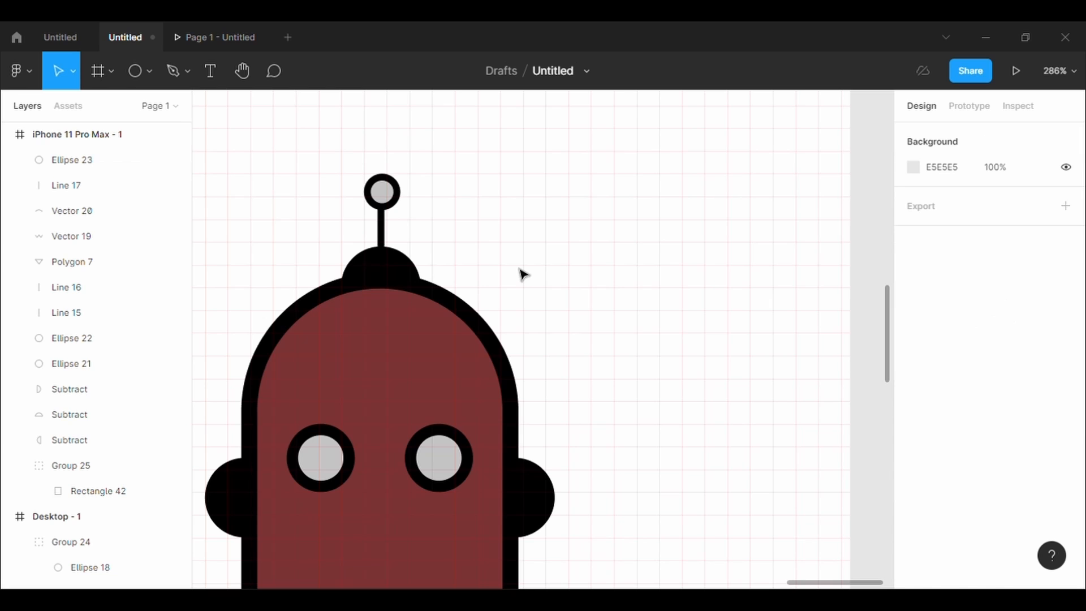
scroll(520, 274, down, 3)
scroll(521, 274, down, 5)
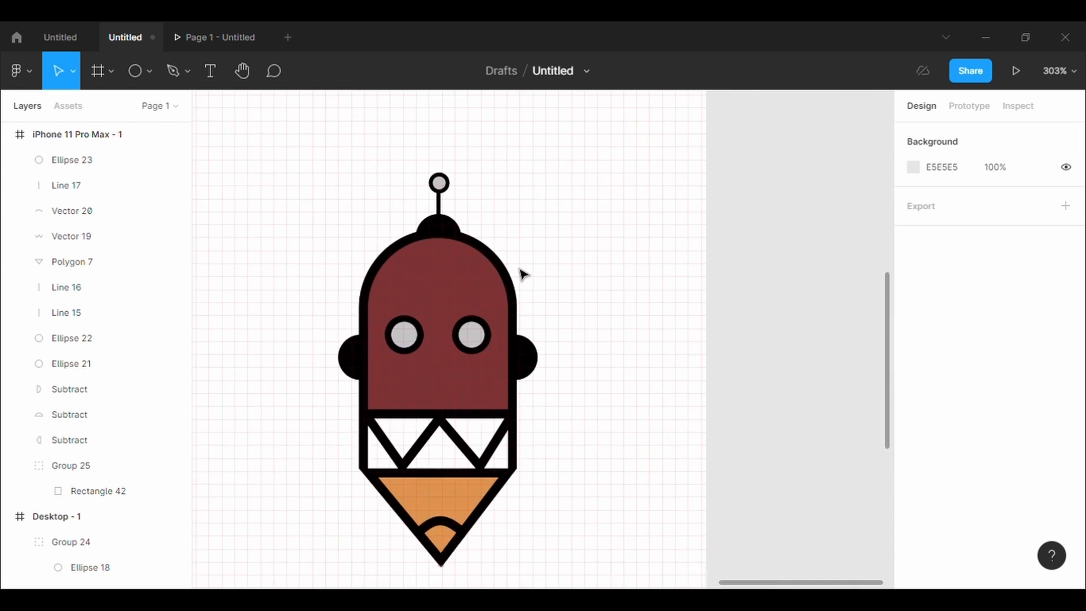
Draw an open three-sided path over the antenna's tip circle with the Pen tool, about 34 wide and 30 high, open at the bottom
scroll(521, 275, down, 3)
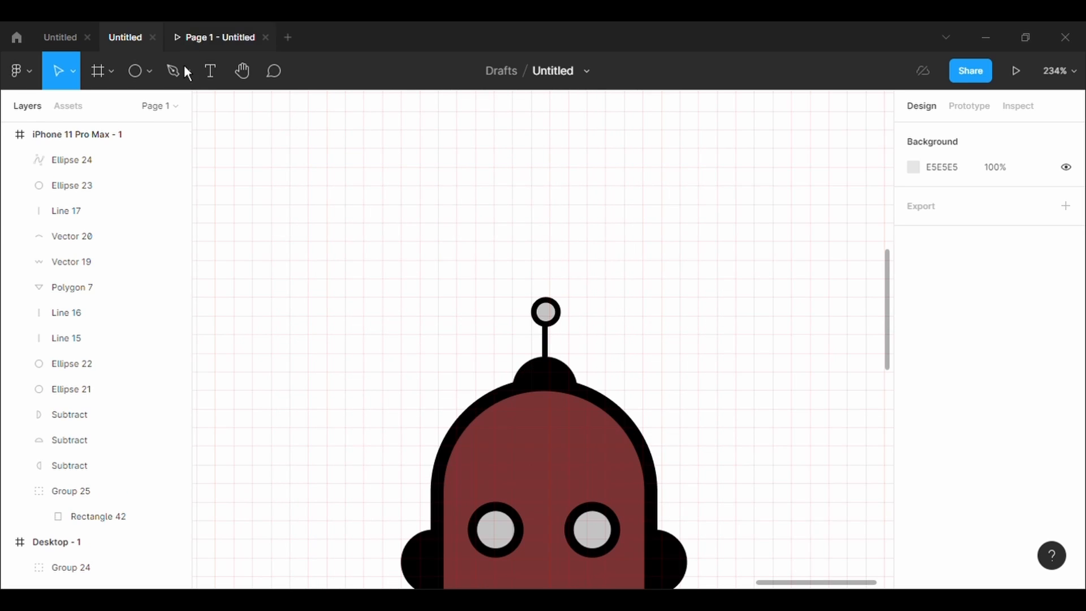
click(181, 71)
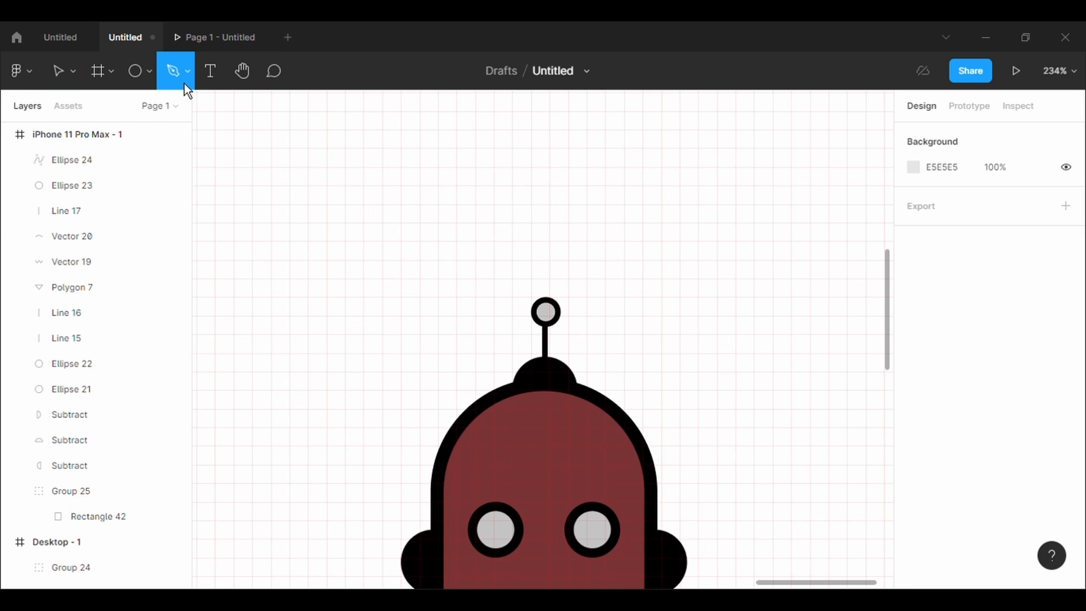
click(513, 332)
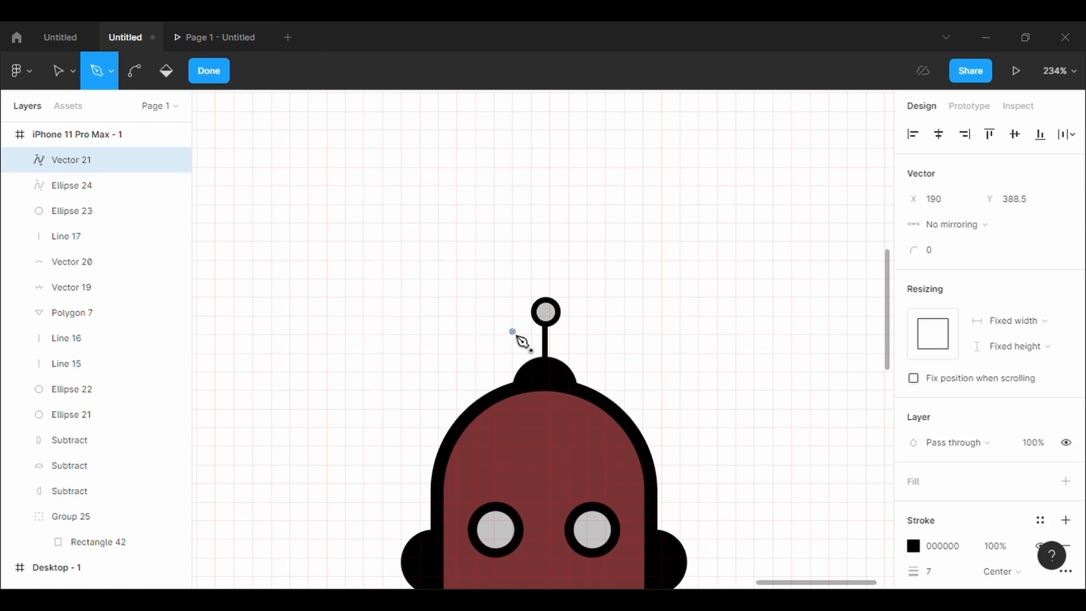
click(512, 275)
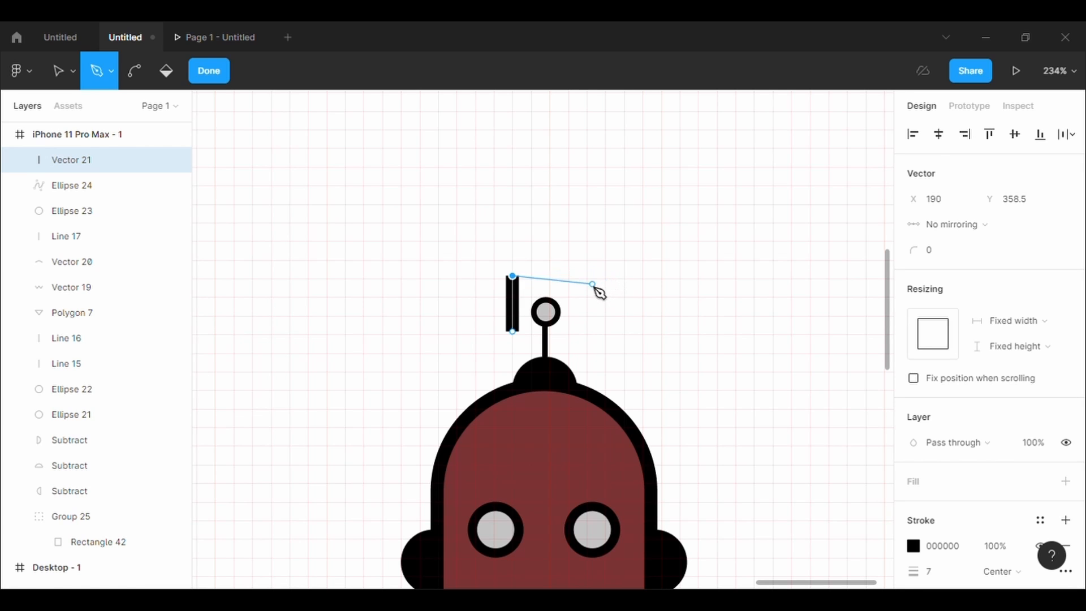
click(575, 276)
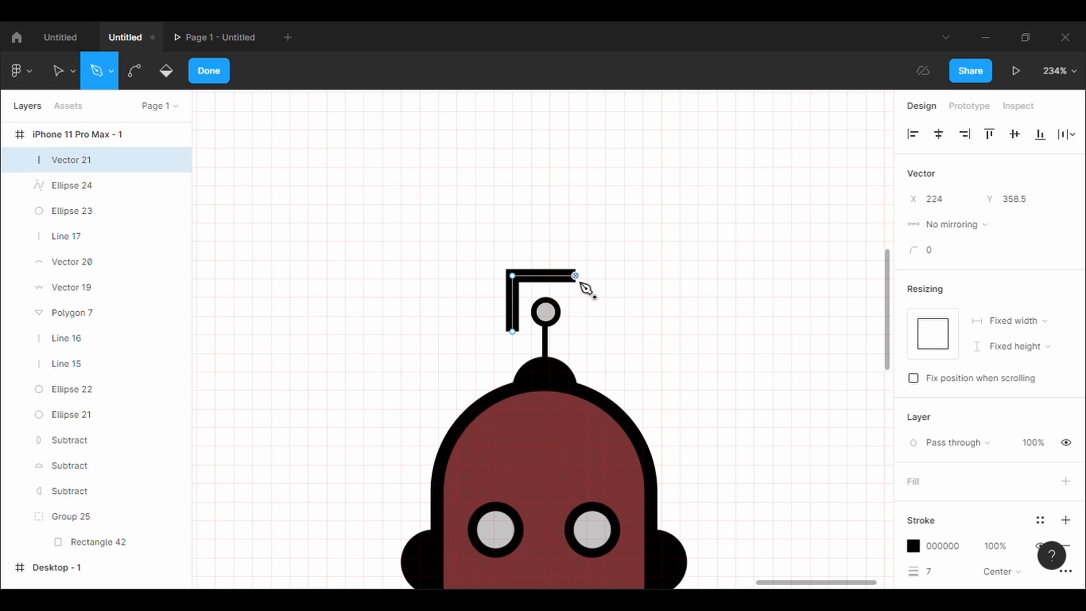
click(570, 332)
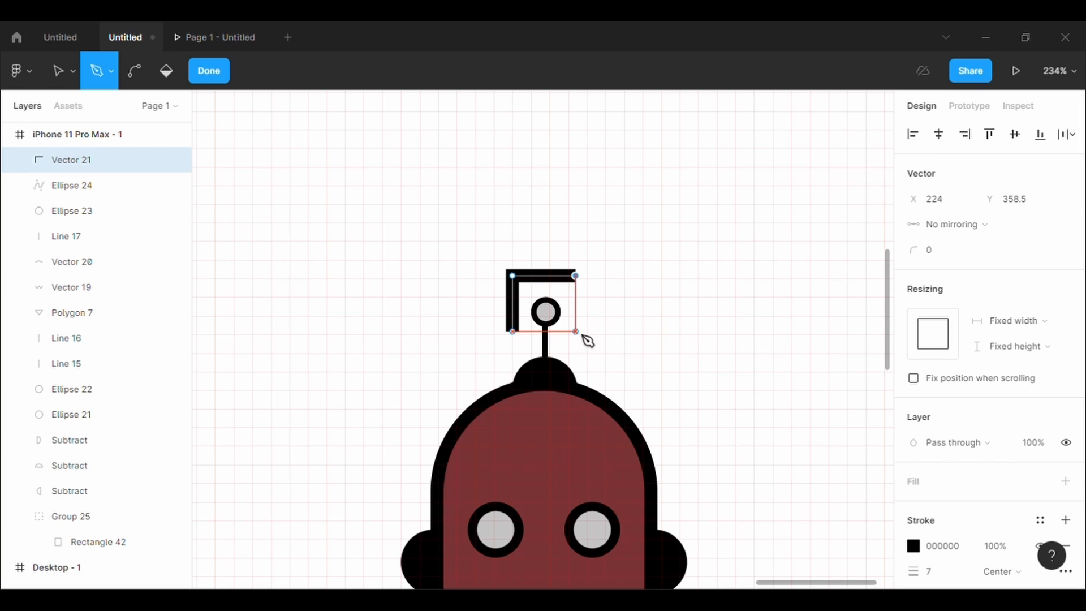
click(575, 331)
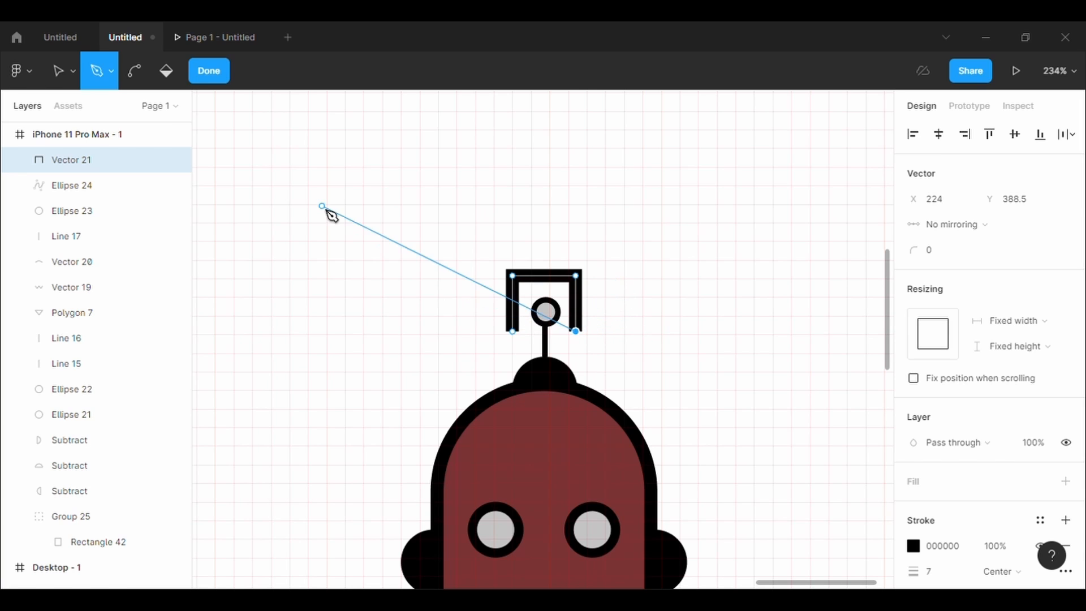
Bend both upper corners of the path over the antenna into a rounded arch and finish editing it
click(136, 71)
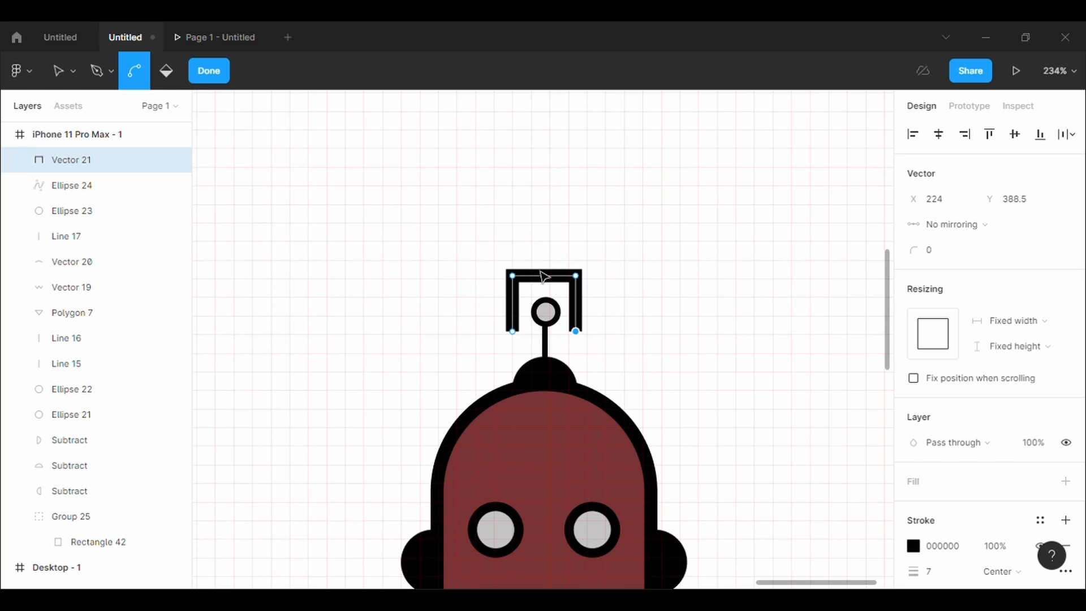
drag(516, 288, 587, 287)
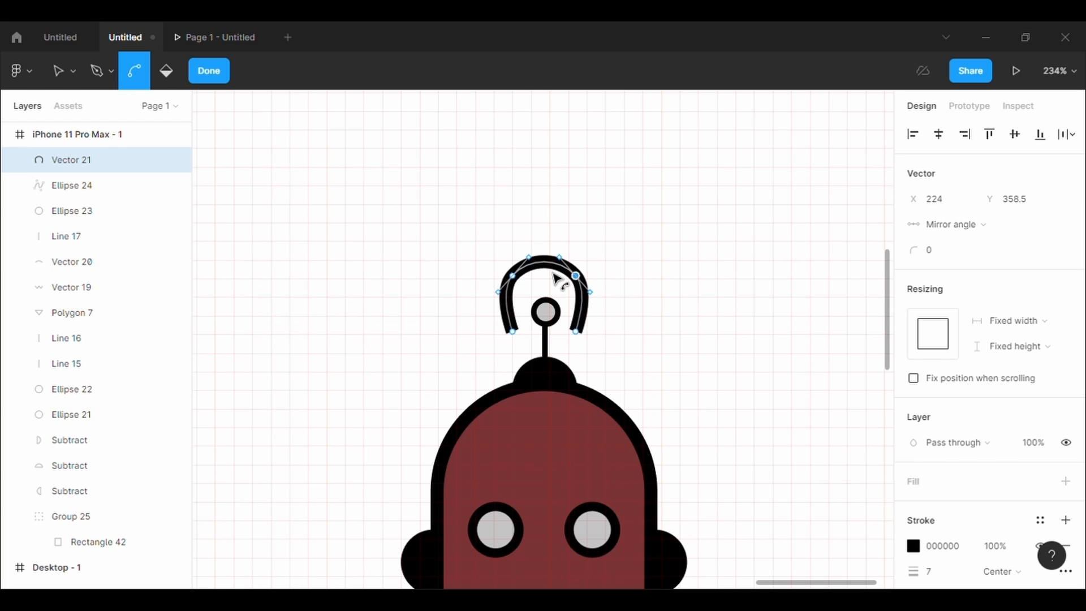
click(511, 275)
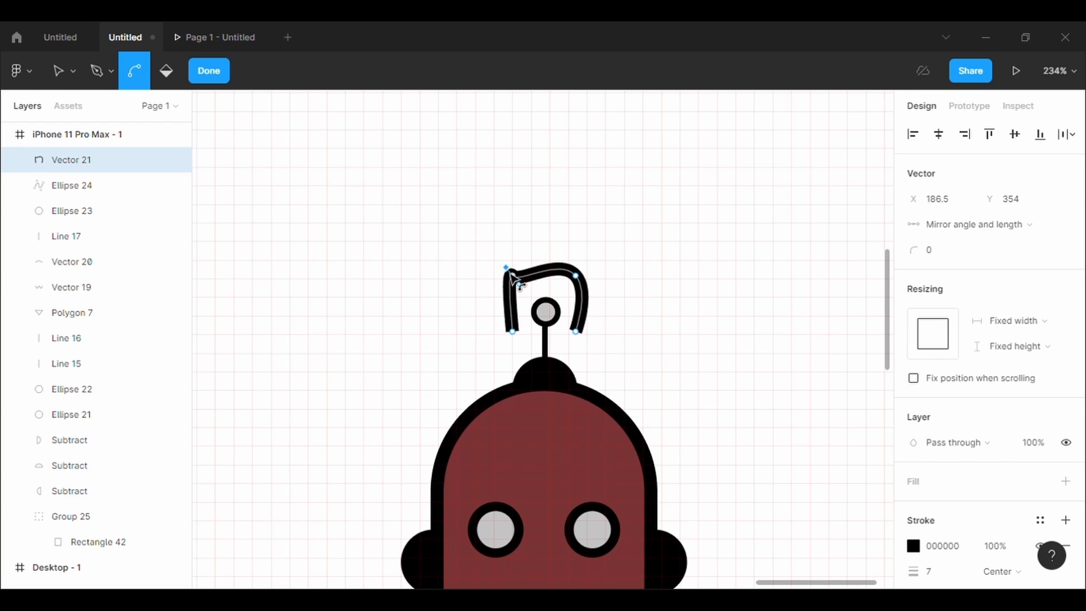
key(ctrl+z)
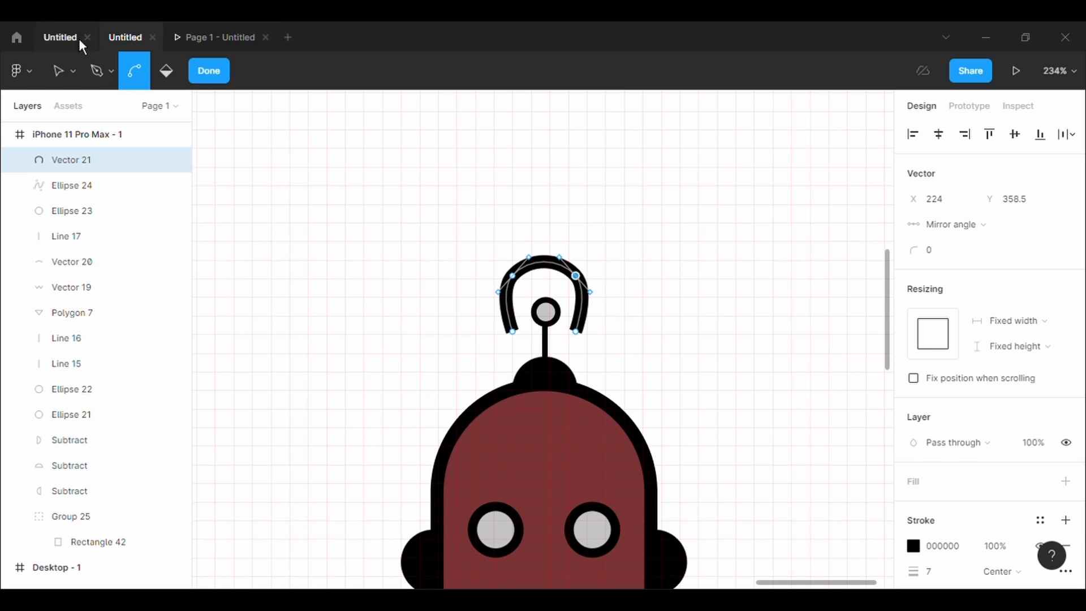
click(221, 82)
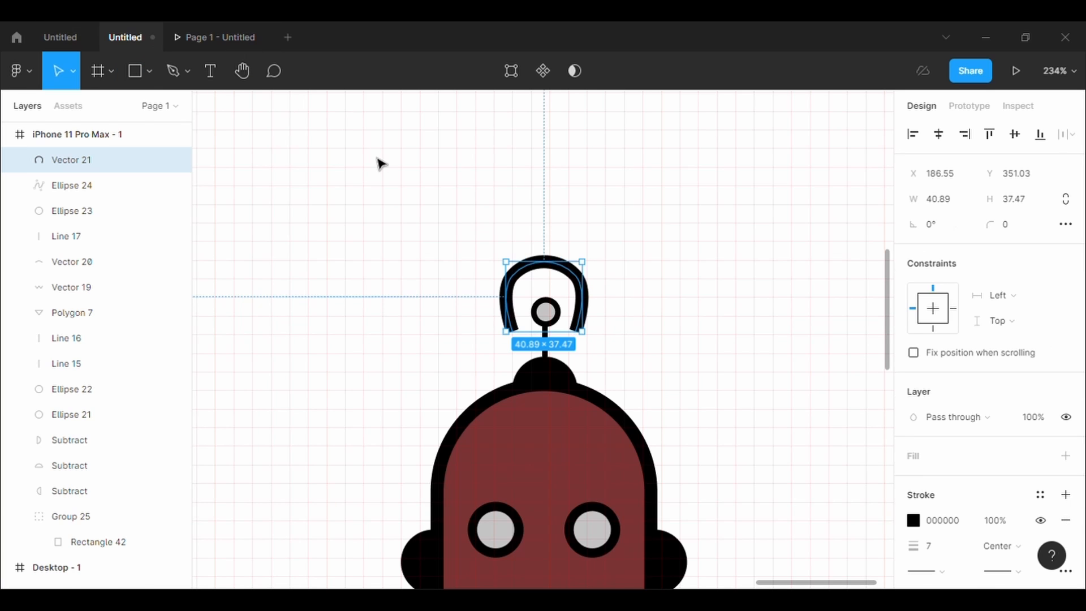
Reshape the arch over the antenna by moving its upper-left point to X 186, Y 358.5 and spreading and raising the upper-right curve to match
click(510, 70)
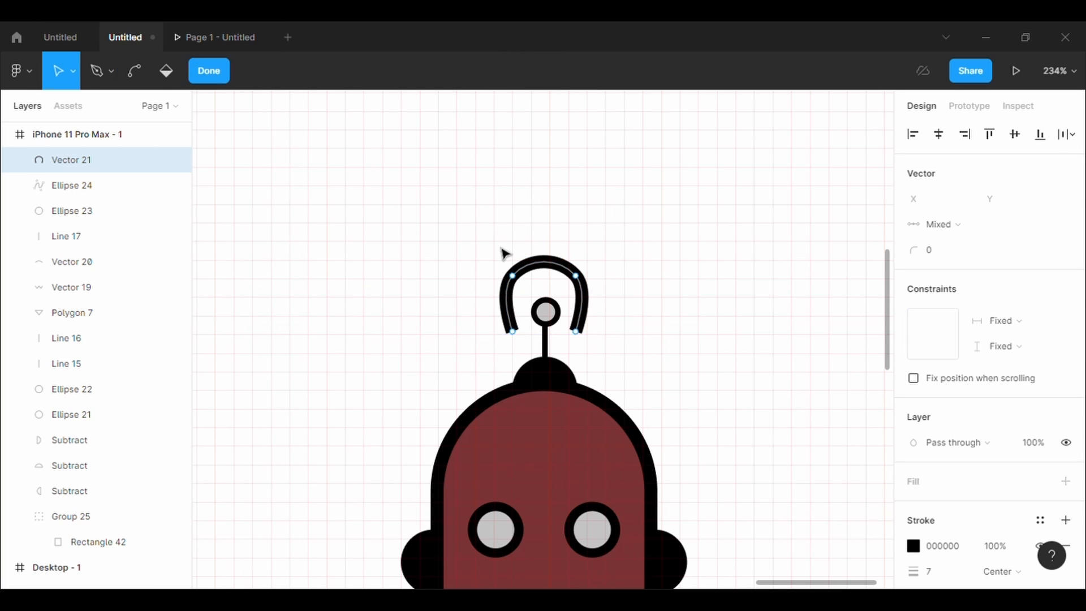
mouse_move(512, 275)
mouse_down()
mouse_move(511, 265)
mouse_move(510, 281)
mouse_up()
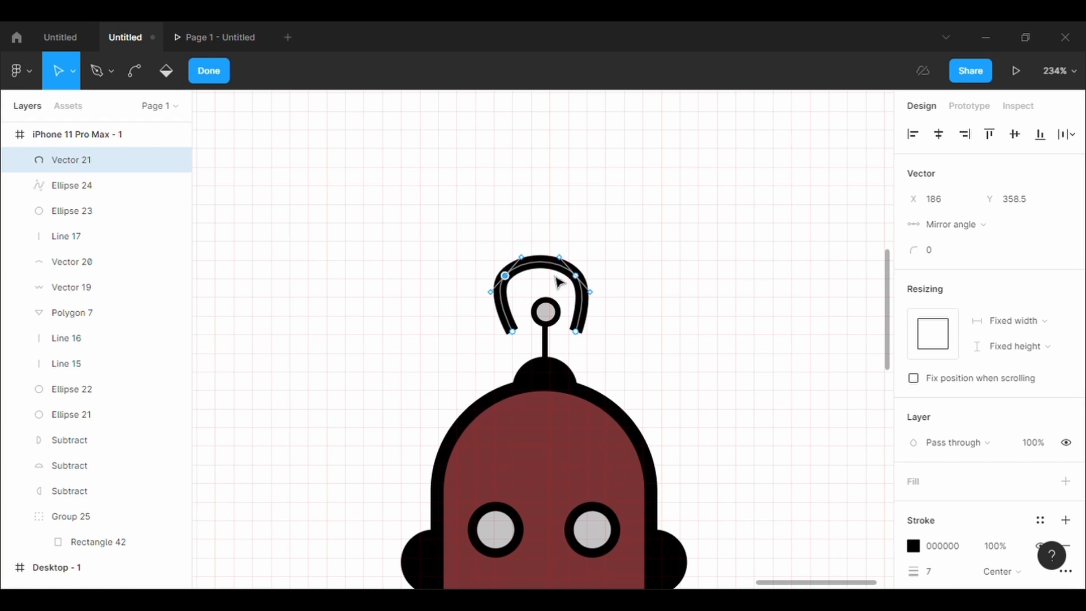
drag(585, 282, 573, 254)
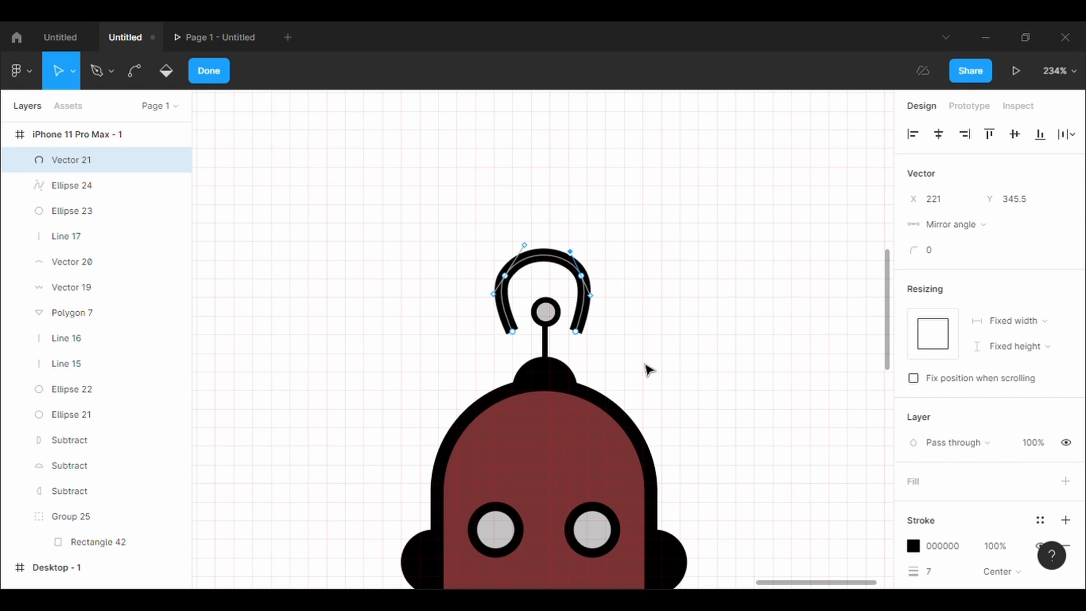
key(Escape)
key(Escape)
scroll(758, 416, down, 3)
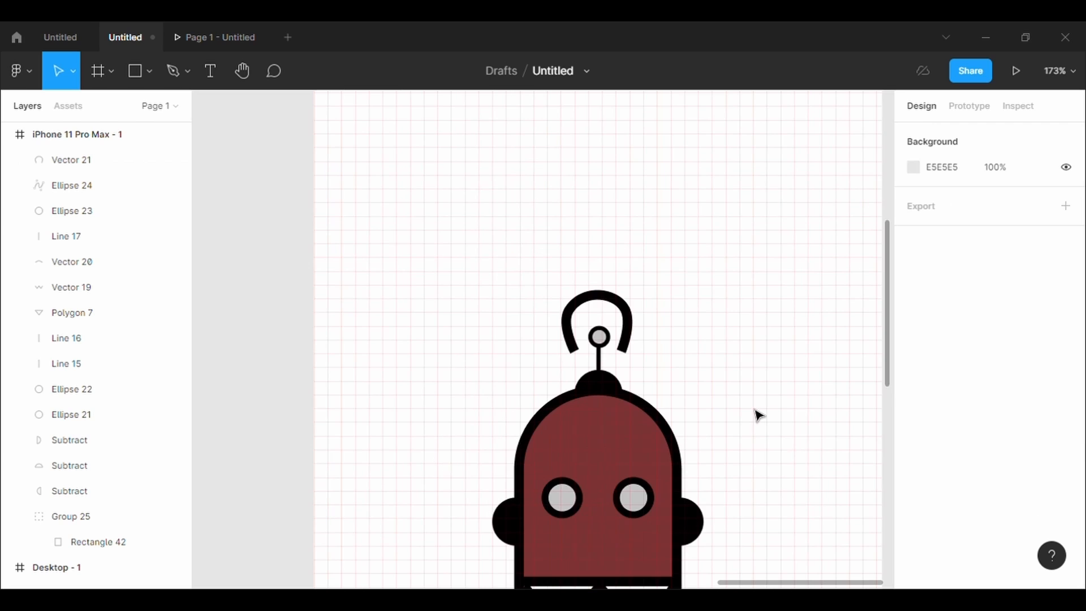
click(173, 86)
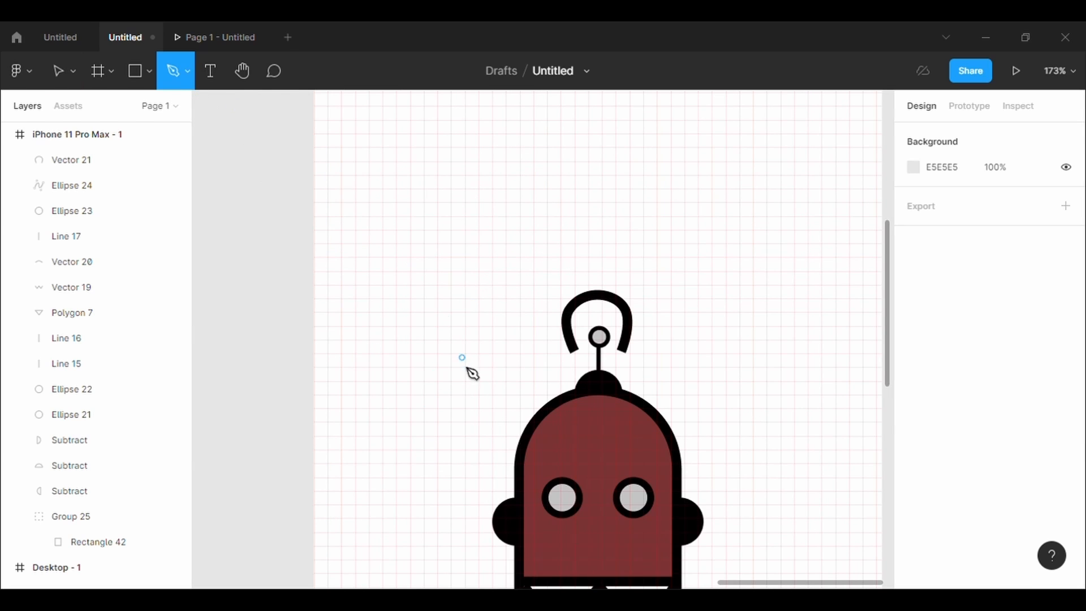
click(486, 328)
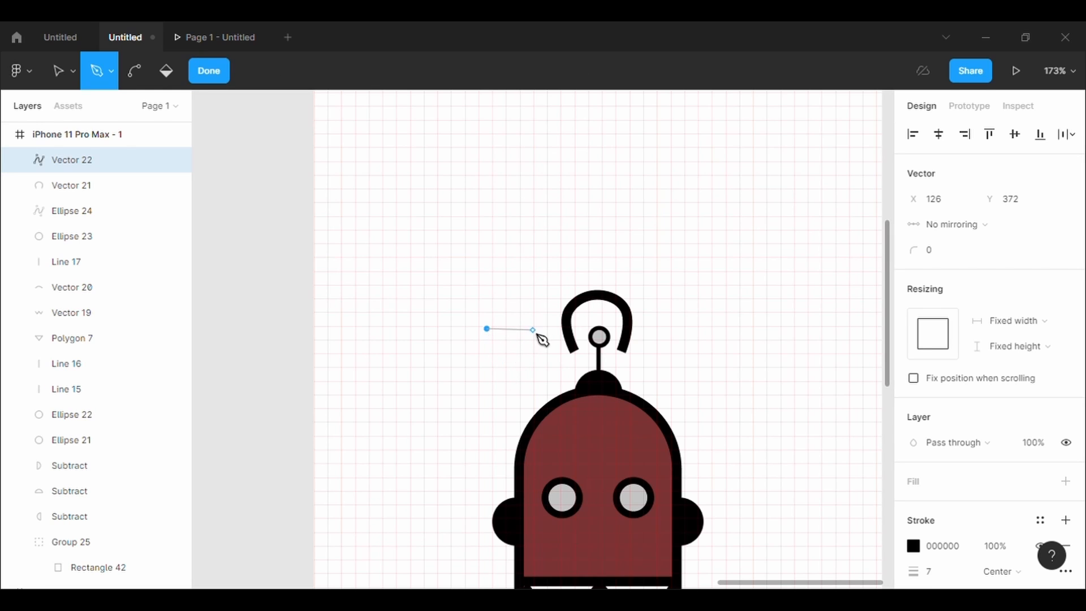
key(Escape)
key(Escape)
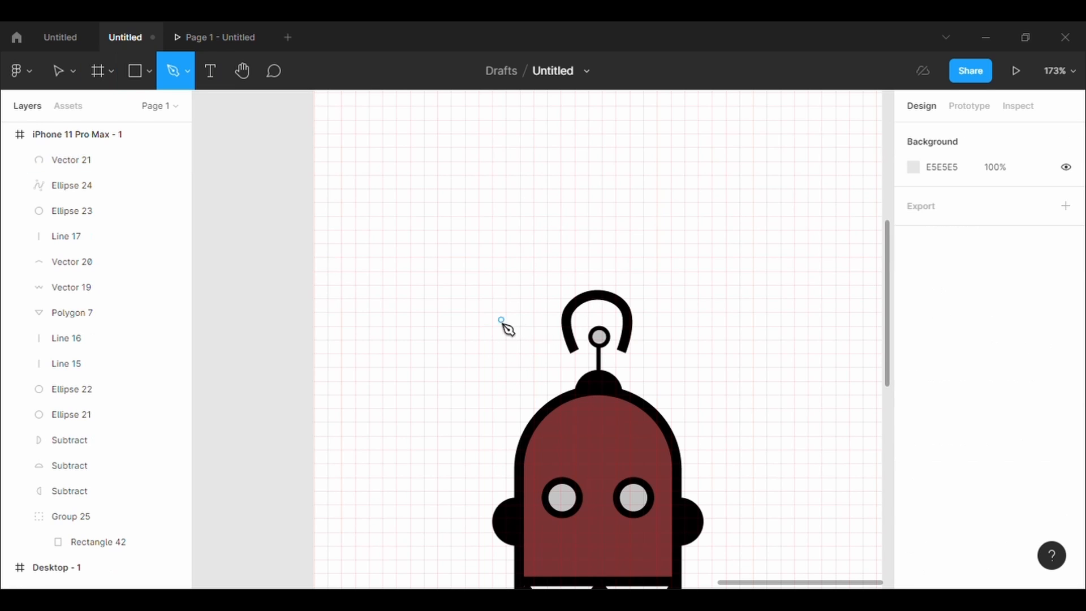
Draw a Z-shaped bolt about 36 × 20.5 to the left of the antenna's arch with the Pen tool
click(501, 314)
click(541, 314)
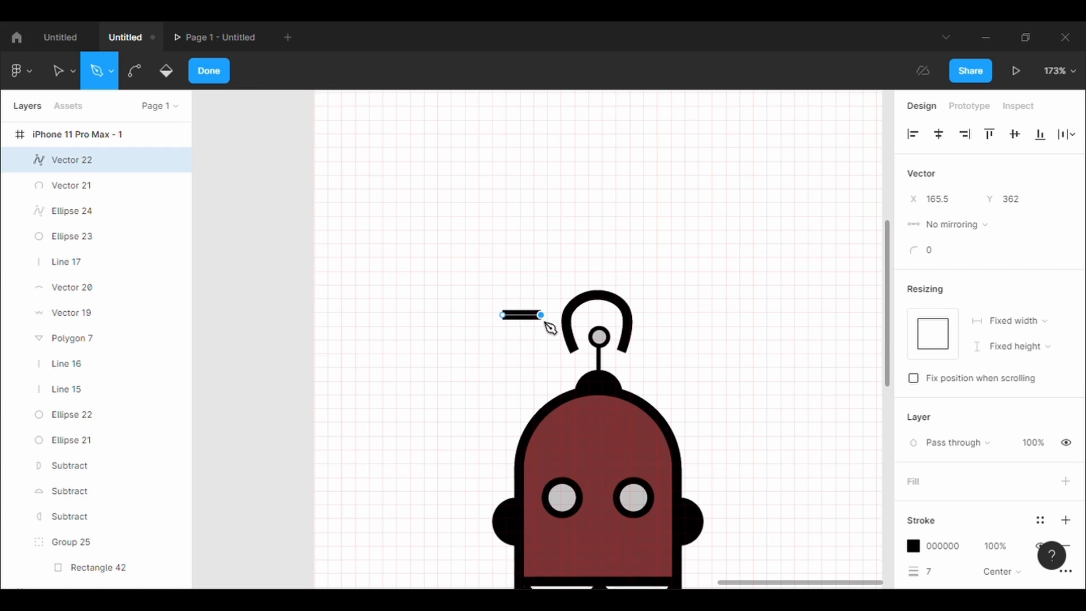
click(511, 342)
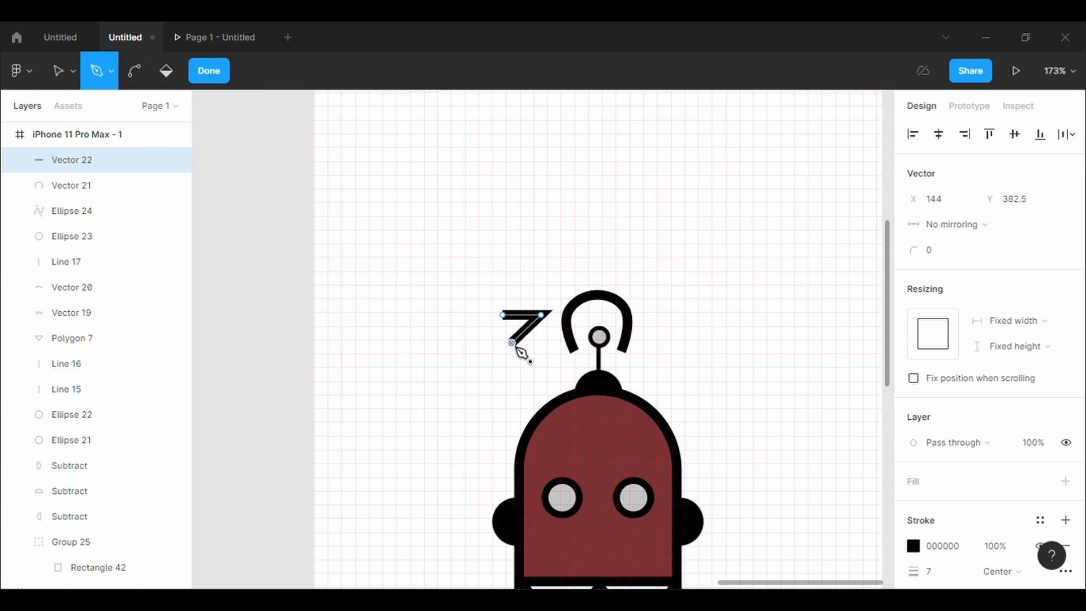
click(553, 343)
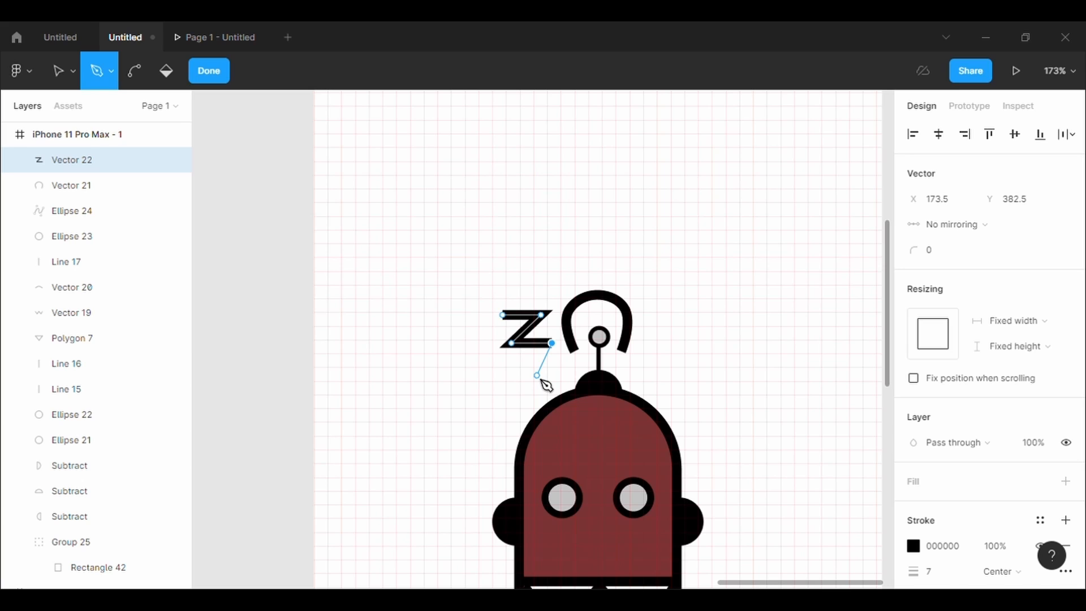
key(Escape)
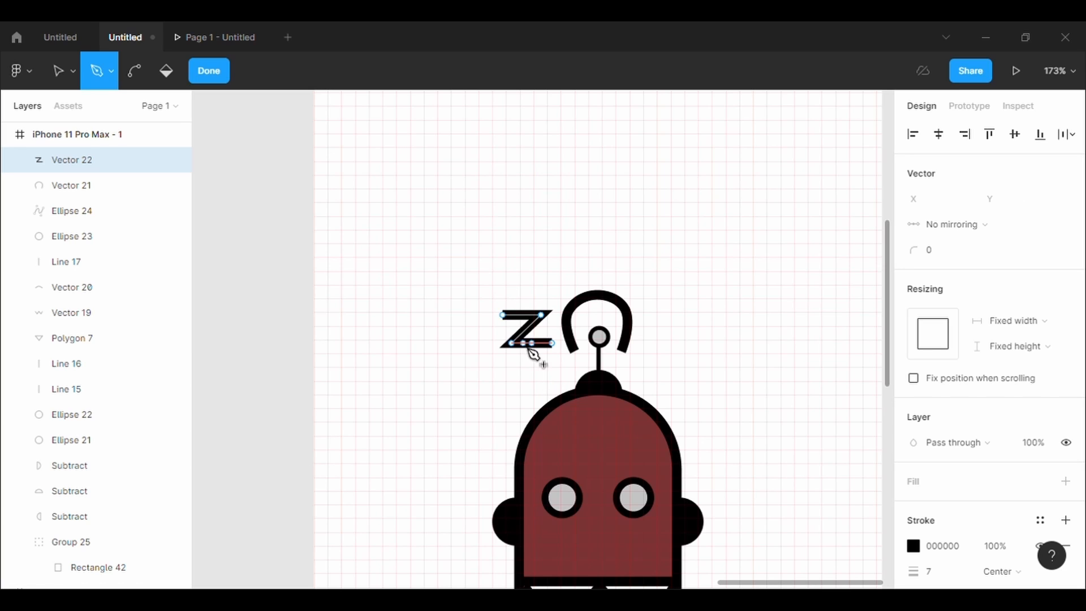
Set the Z-shaped bolt's stroke weight to 3 and rotate it to about 27°
click(949, 580)
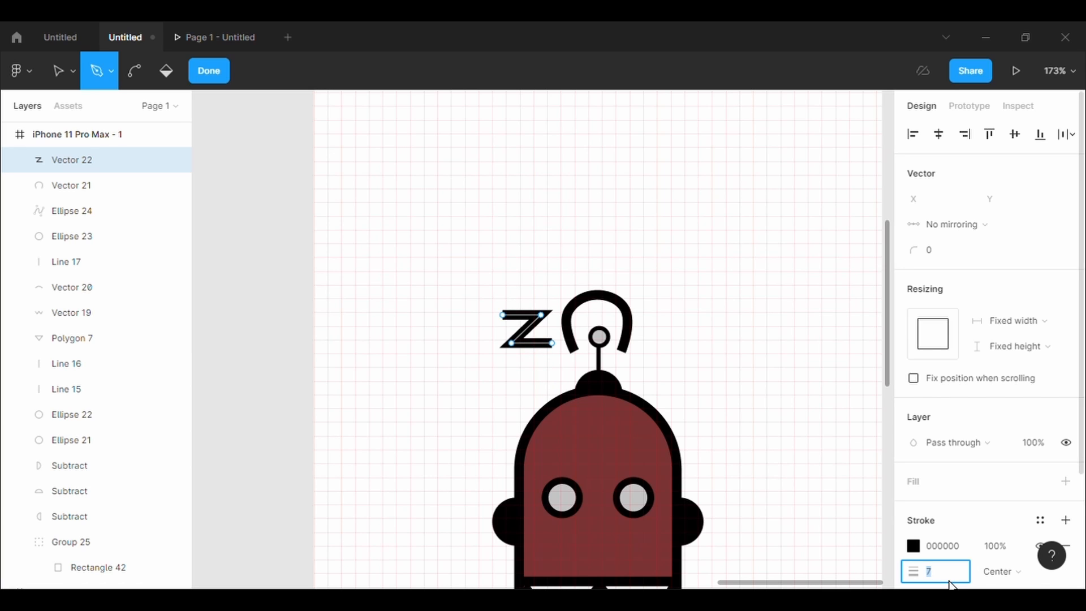
key(Return)
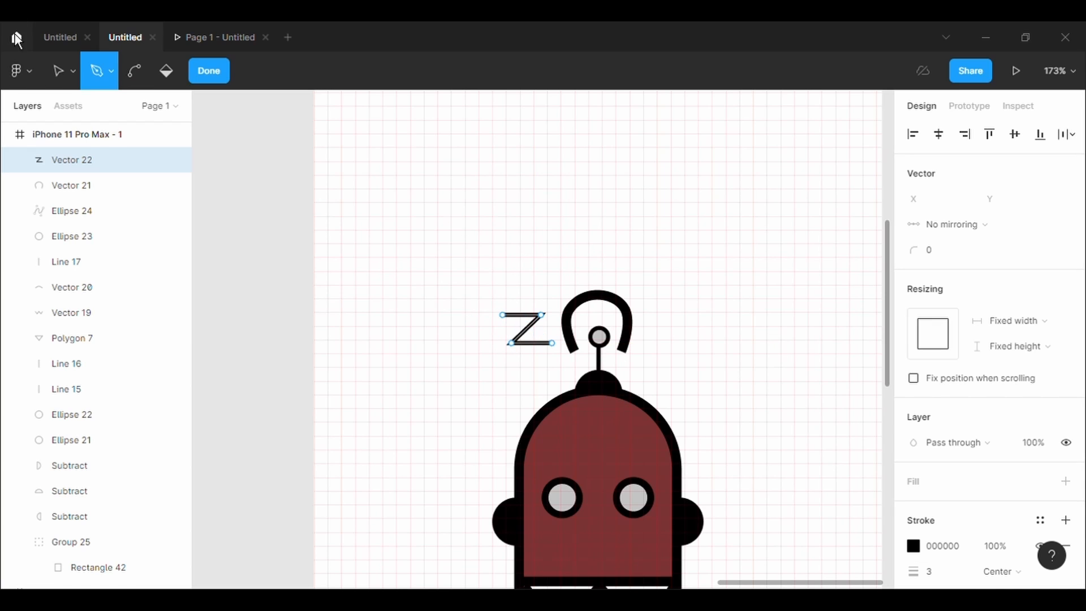
click(69, 84)
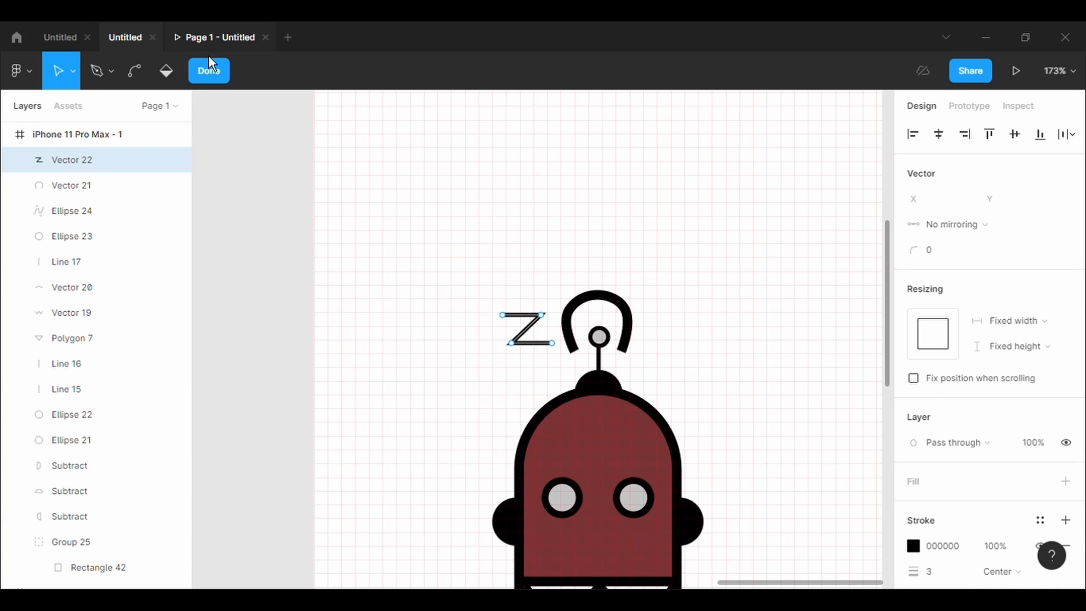
click(219, 78)
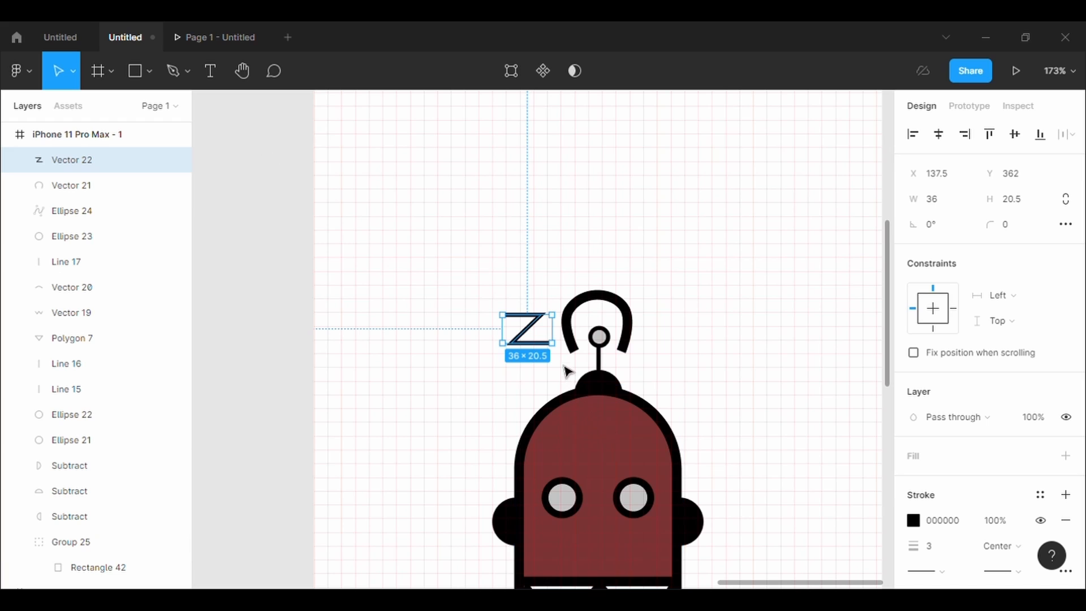
drag(568, 357, 534, 324)
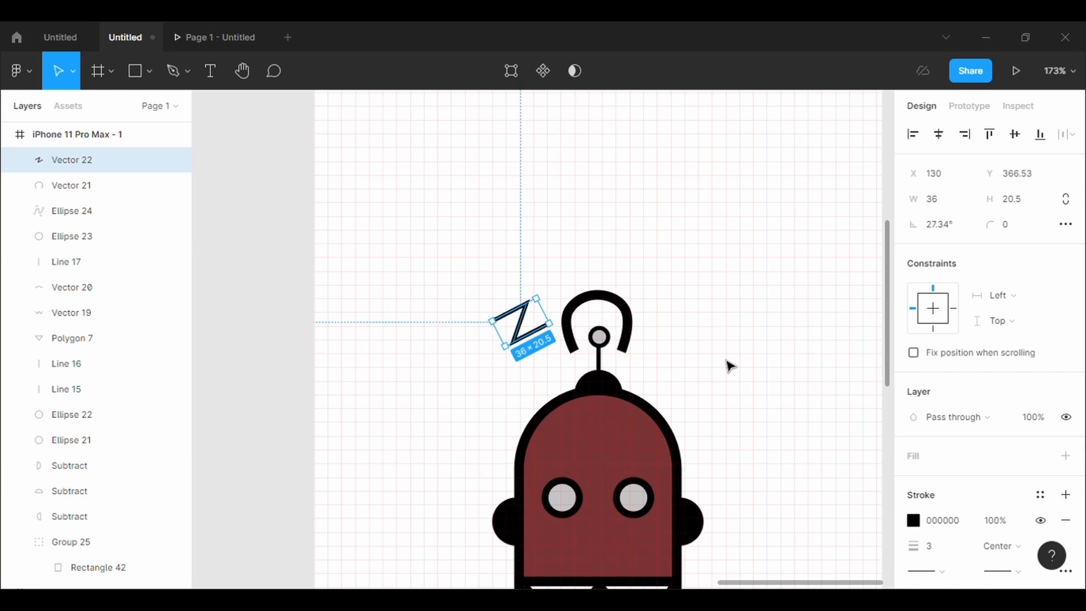
Paste a copy of the bolt on the right side of the arch, rotated to about -151°, and flip it horizontally
key(ctrl+v)
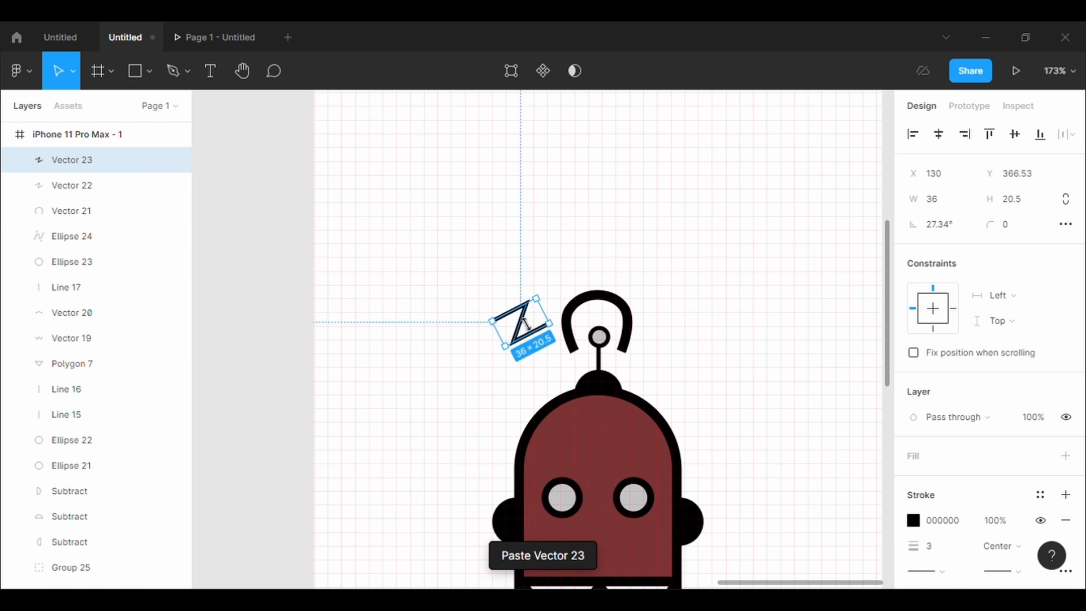
drag(532, 327, 664, 327)
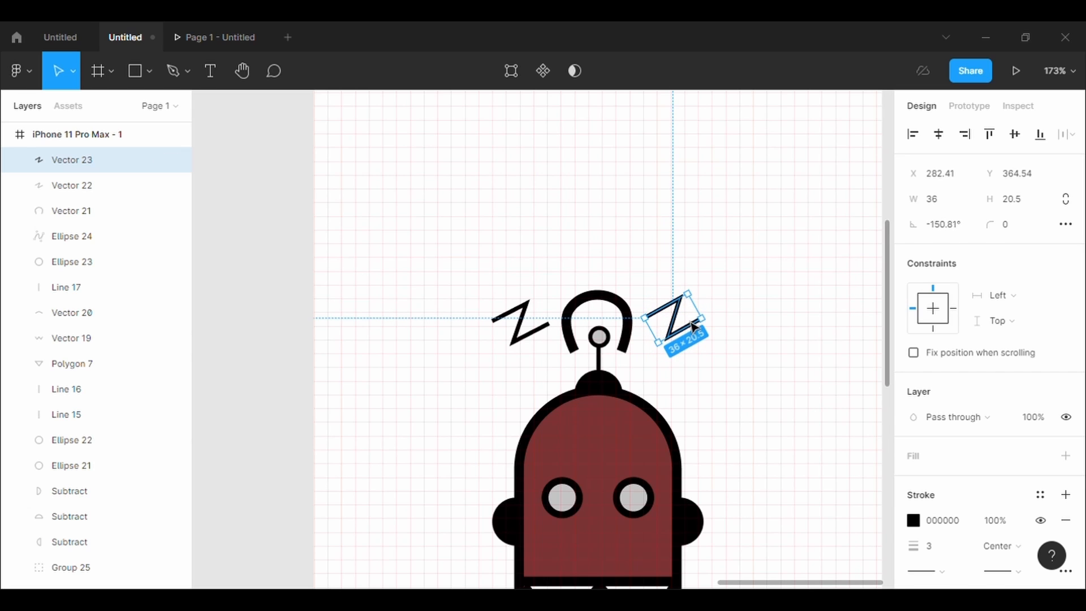
right_click(680, 321)
mouse_move(798, 440)
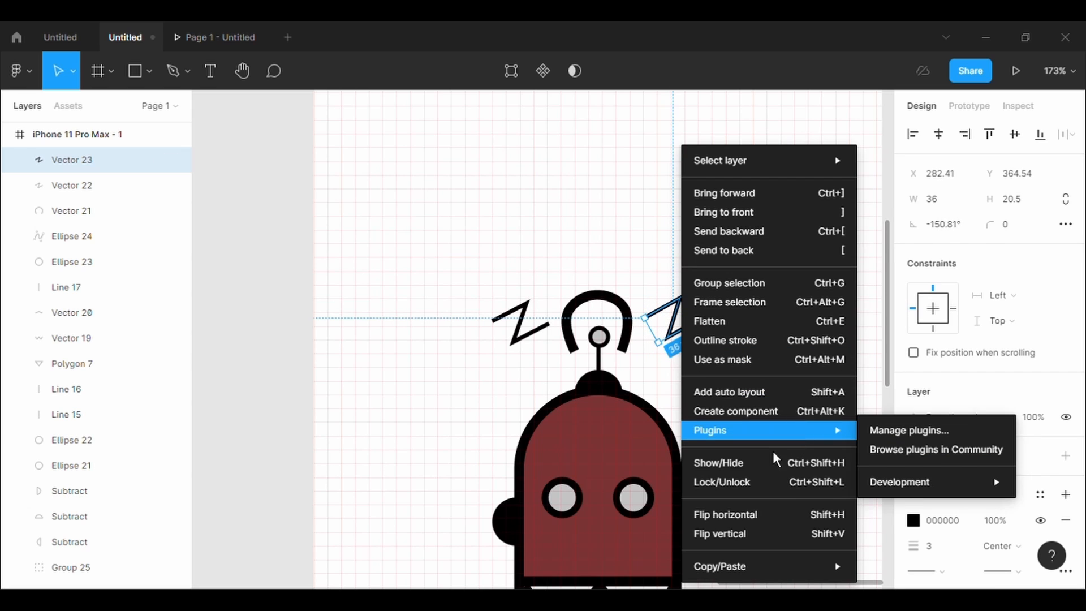
click(750, 519)
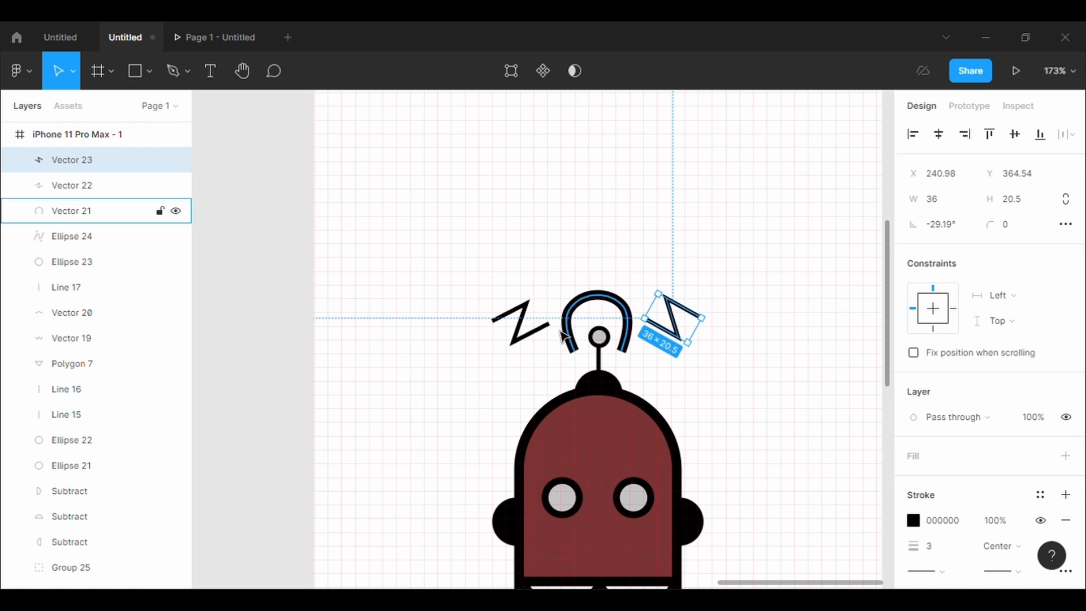
Set the right bolt's rotation to -27° and move it to X 242, Y 367.27, level with the left bolt
click(535, 337)
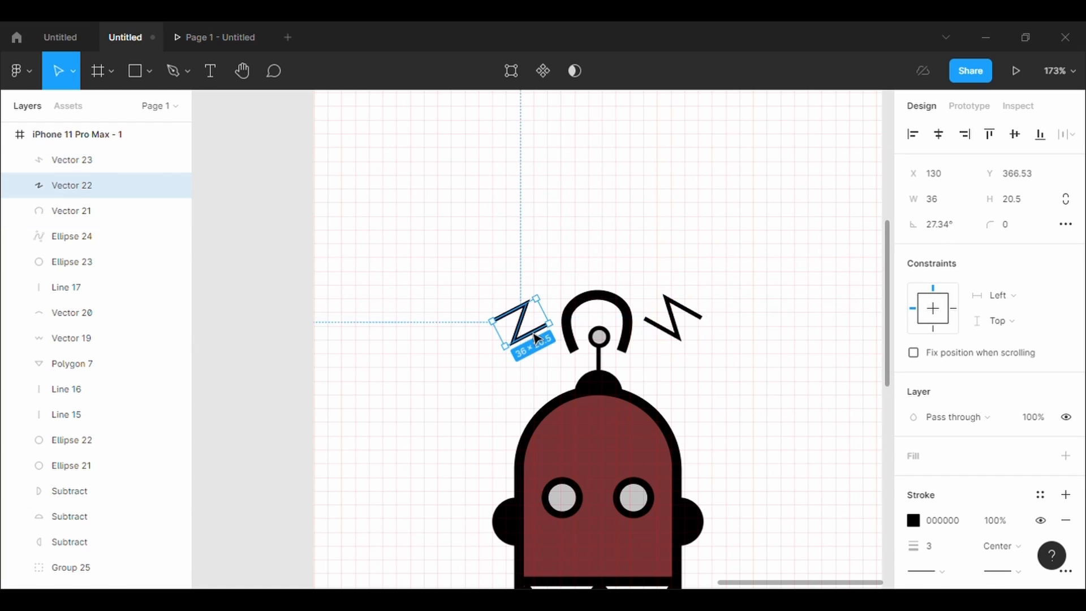
click(85, 160)
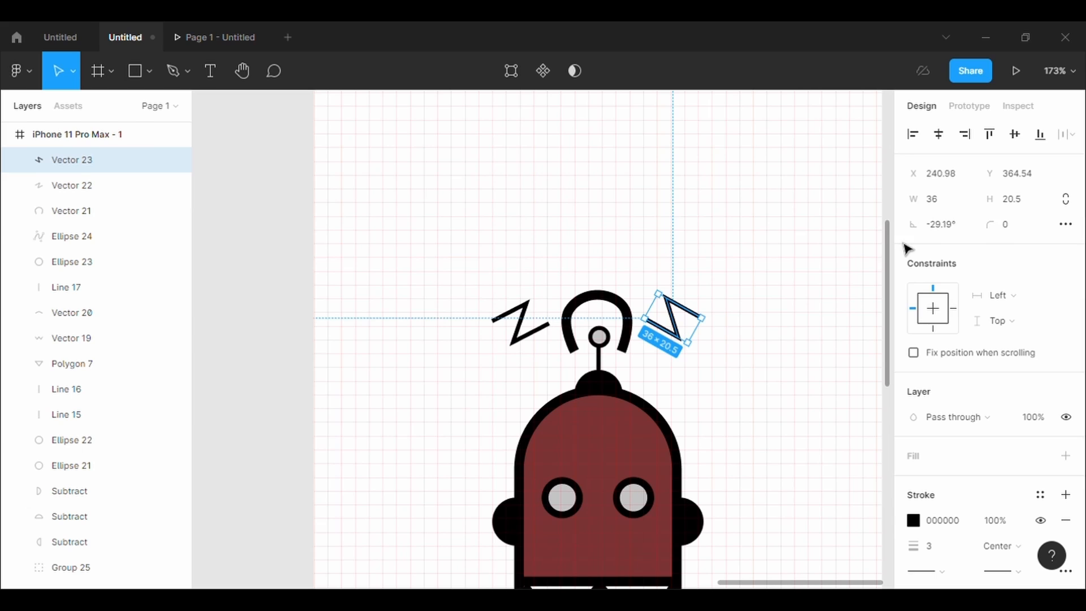
click(963, 237)
key(BackSpace)
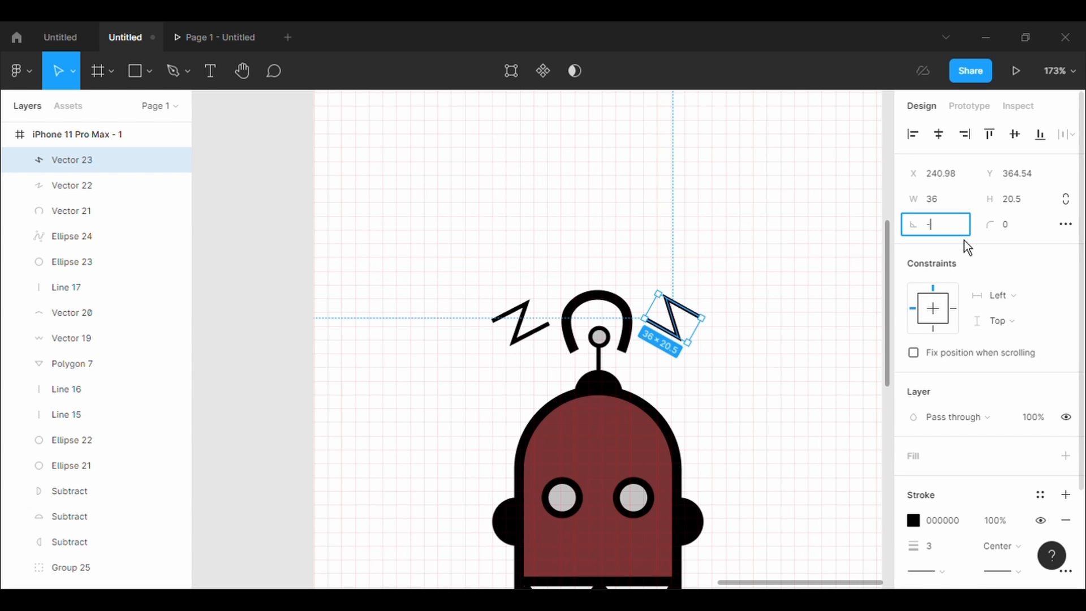
text(-27)
key(Return)
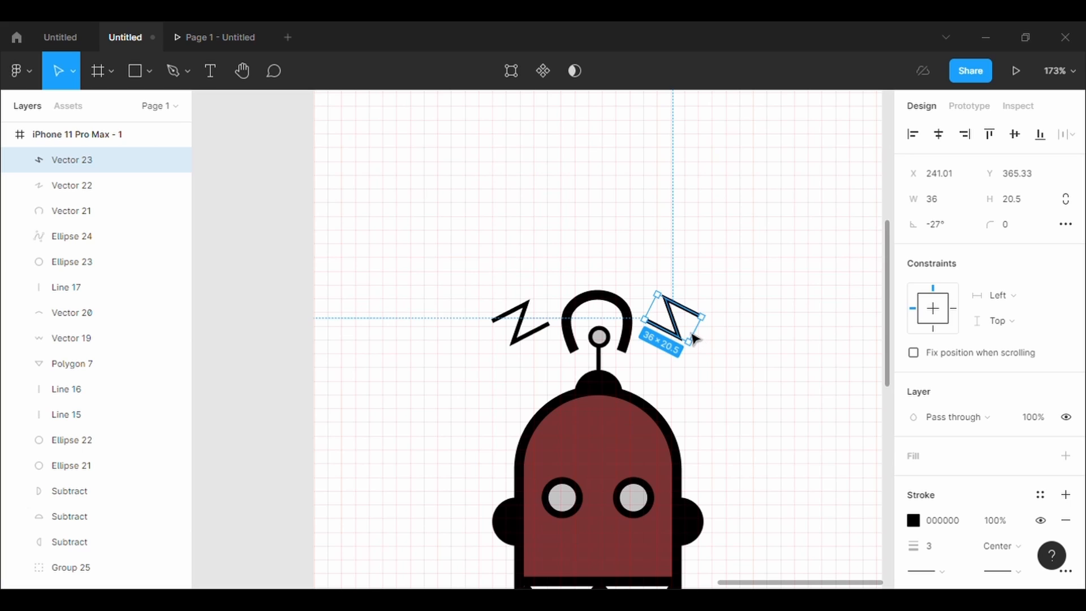
drag(691, 337, 692, 340)
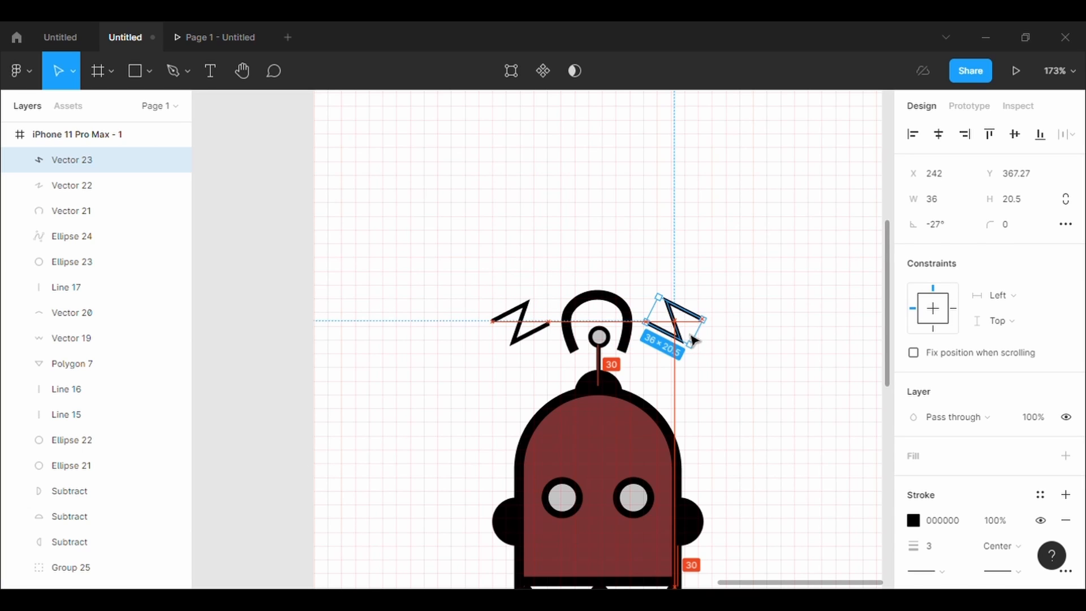
click(758, 405)
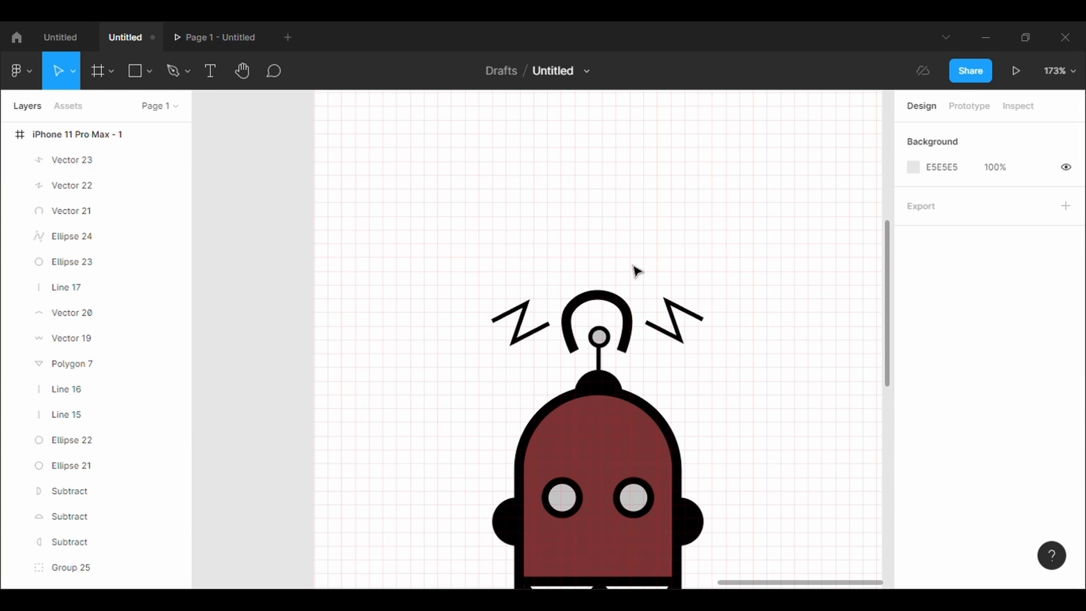
Draw an open, upward-pointing chevron about 27.5 × 20 above the antenna's arch with the Pen tool
click(182, 87)
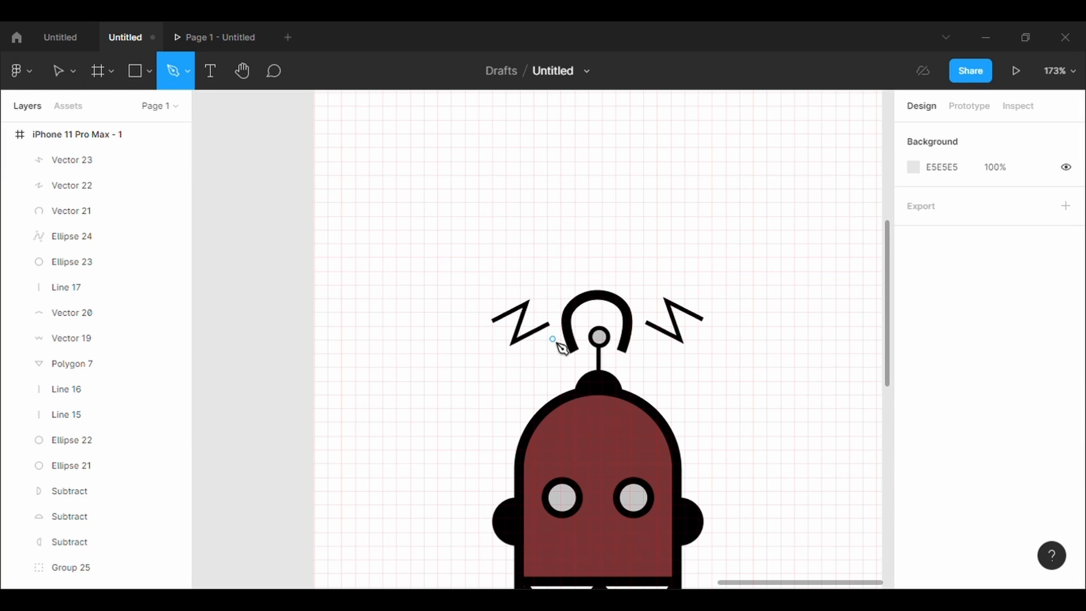
click(577, 280)
click(576, 286)
click(594, 258)
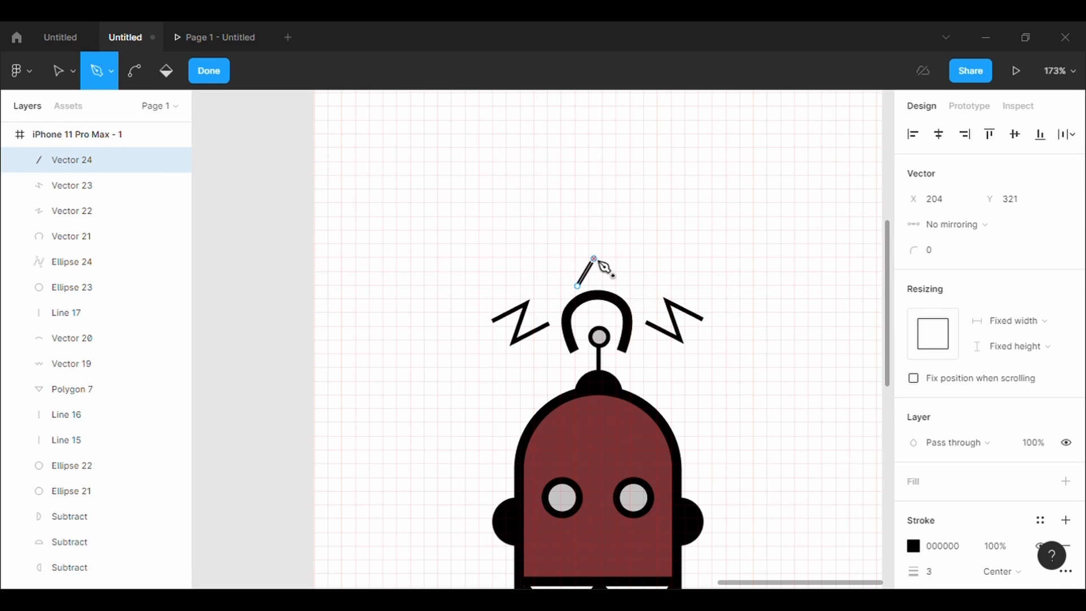
click(615, 286)
key(Escape)
key(Escape)
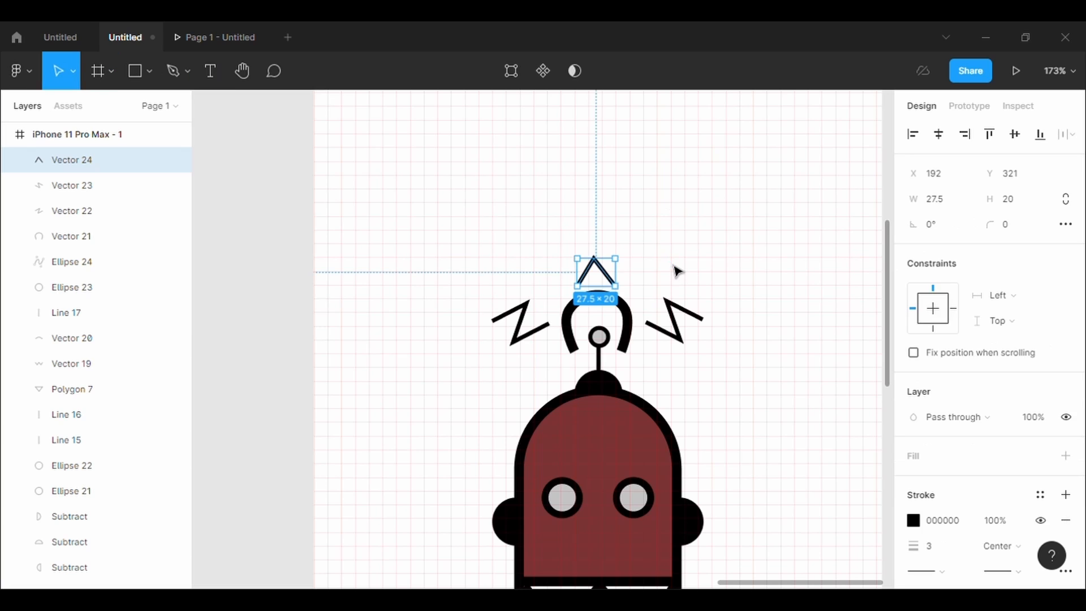
click(677, 271)
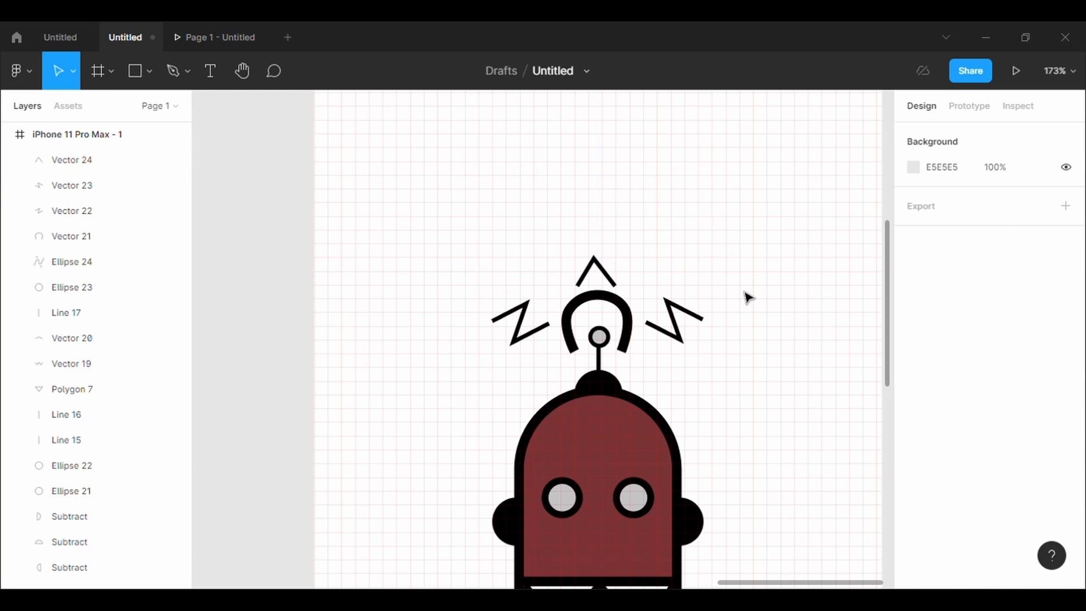
double_click(603, 267)
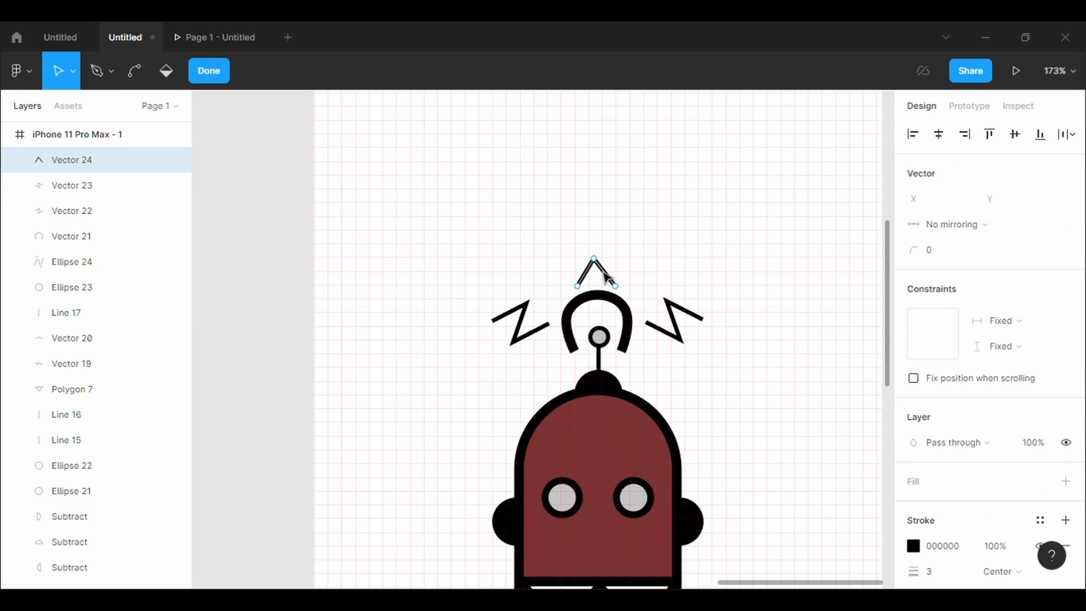
drag(603, 269, 606, 268)
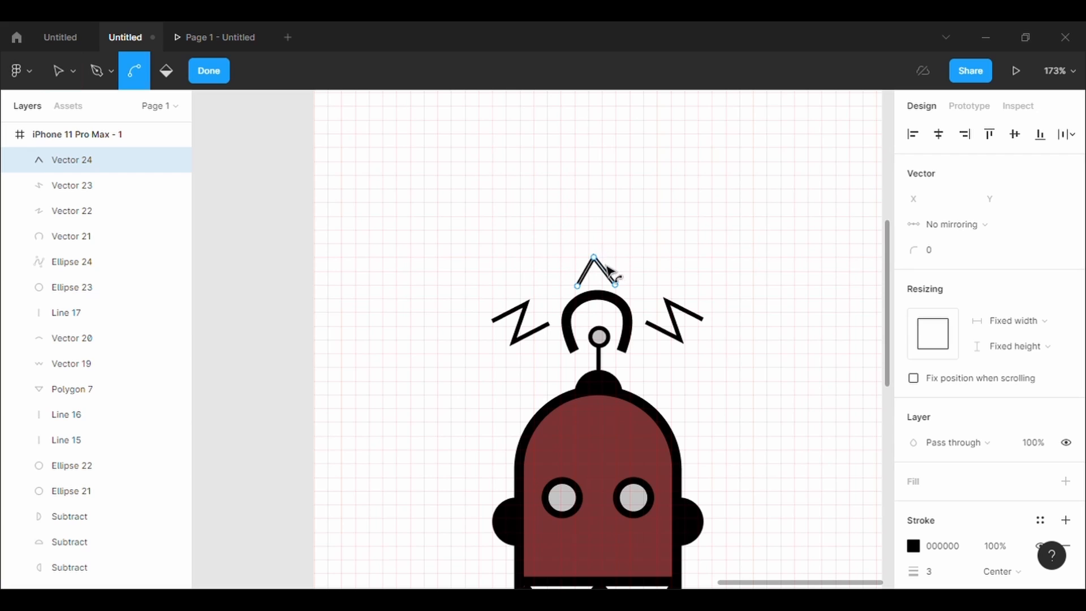
key(ctrl+z)
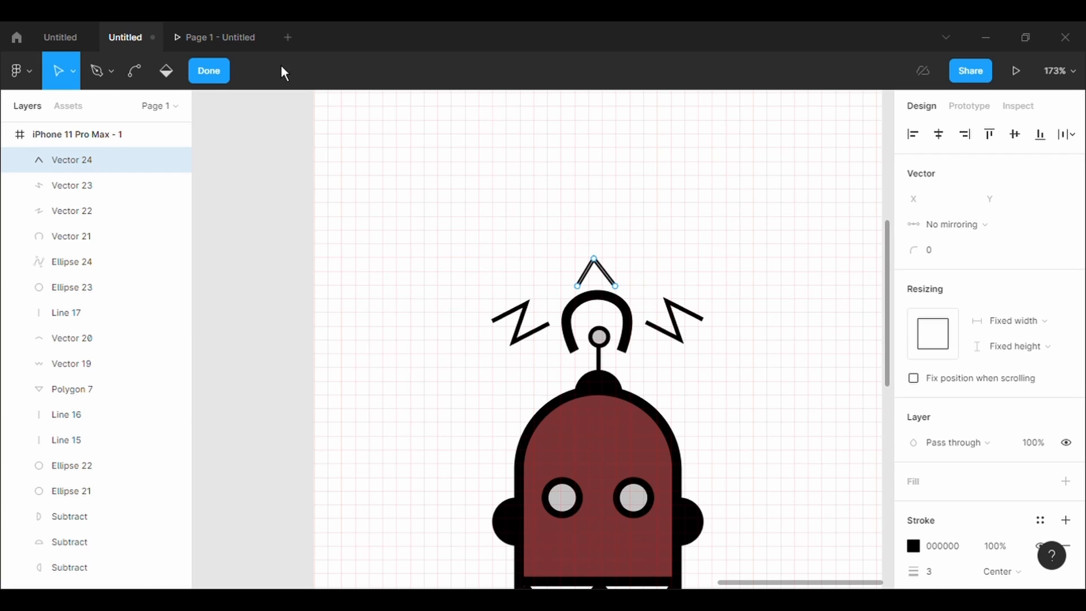
click(227, 73)
Move the chevron slightly upward to widen its gap above the antenna's arch
drag(603, 281, 600, 269)
click(810, 433)
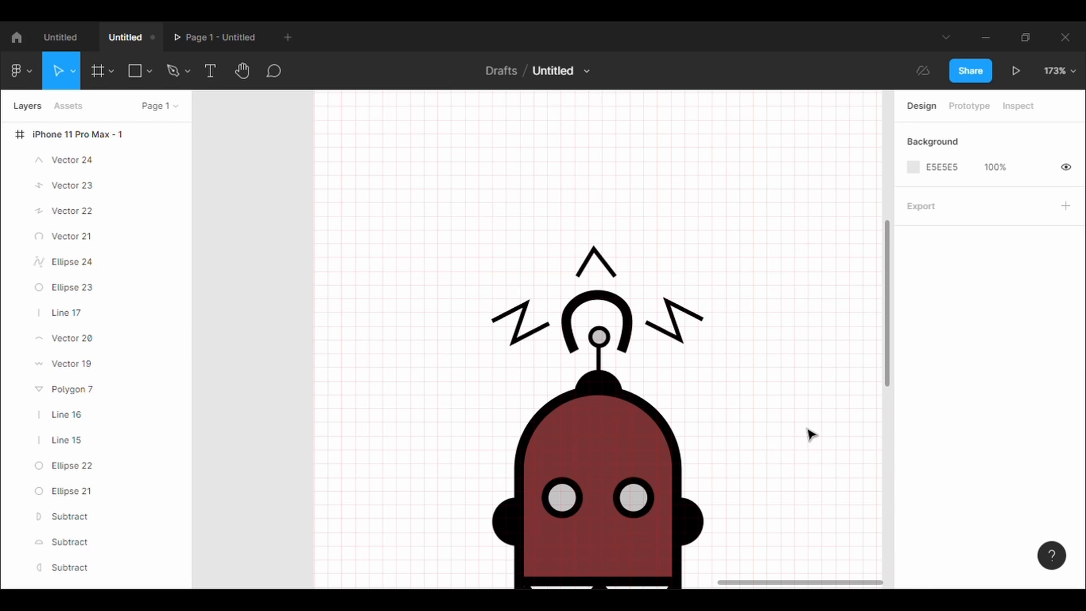
Remove the 10px layout grid from the iPhone 11 Pro Max - 1 frame
scroll(809, 433, down, 10)
scroll(810, 433, up, 1)
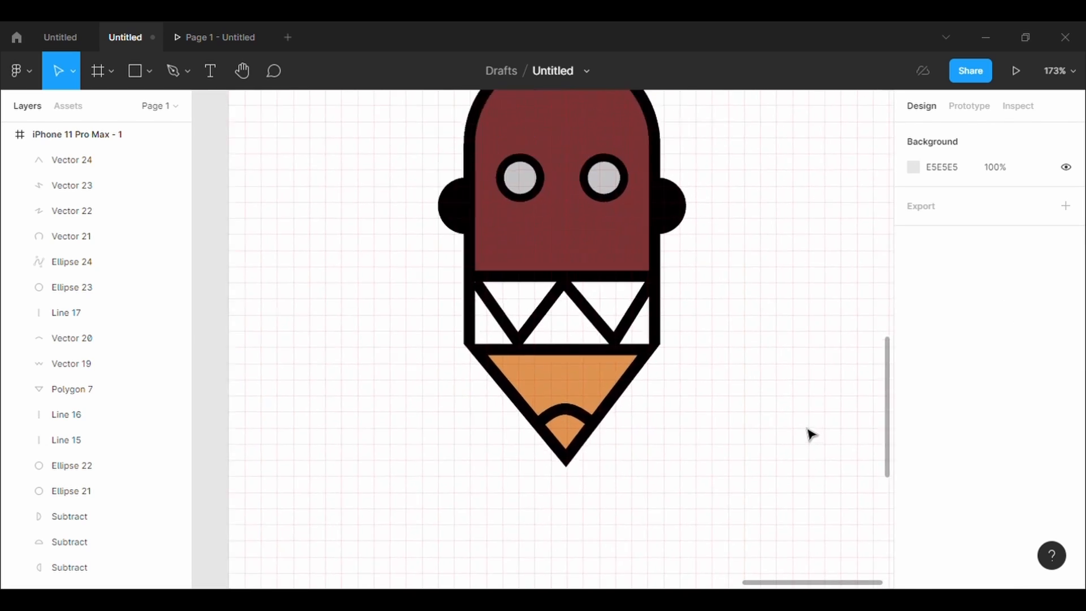
scroll(810, 433, down, 5)
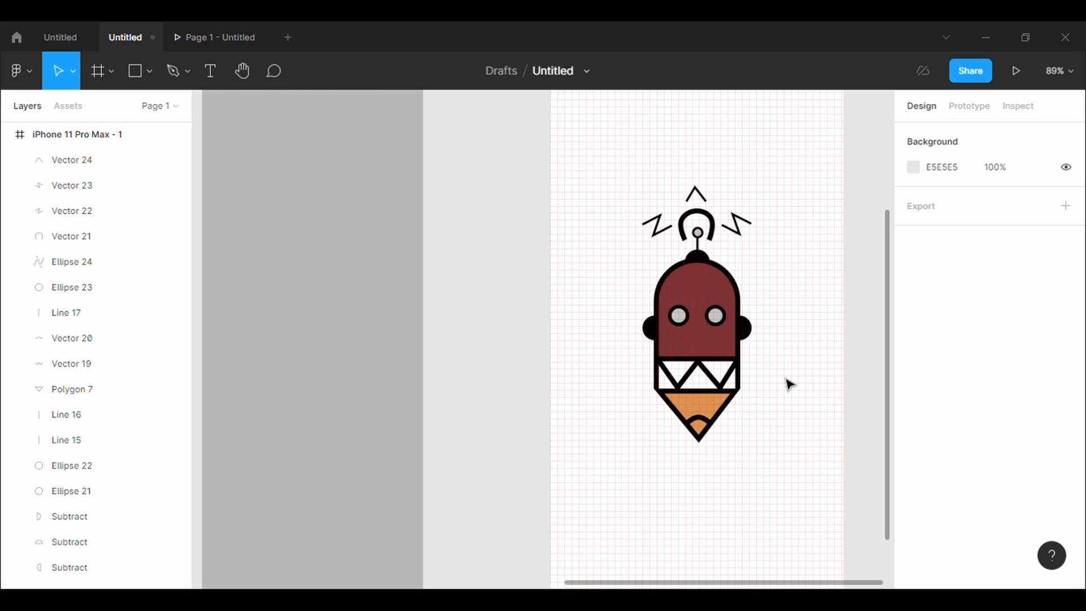
click(111, 144)
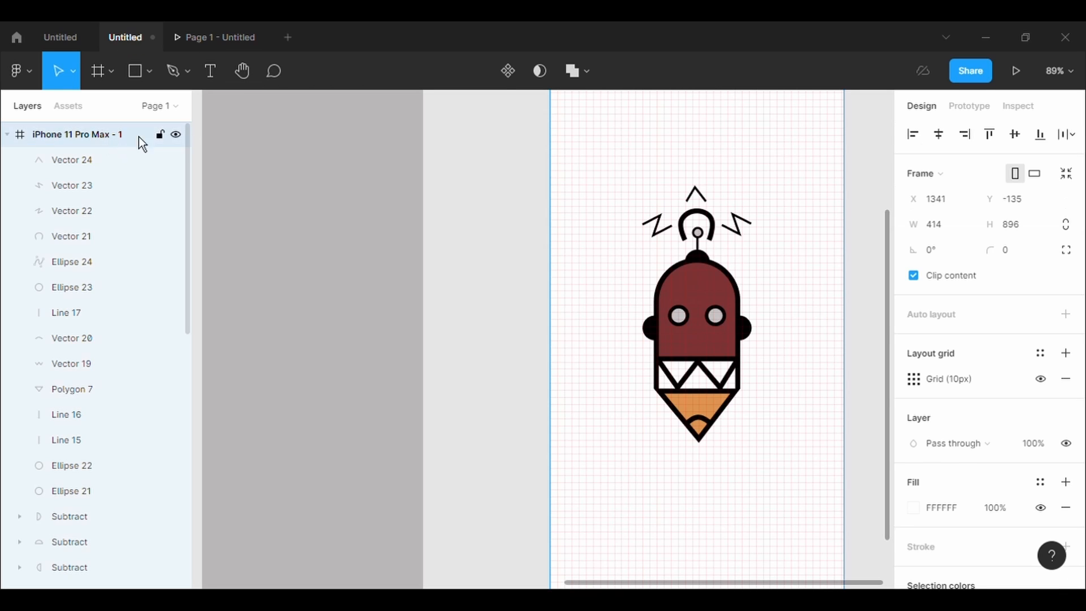
click(1066, 378)
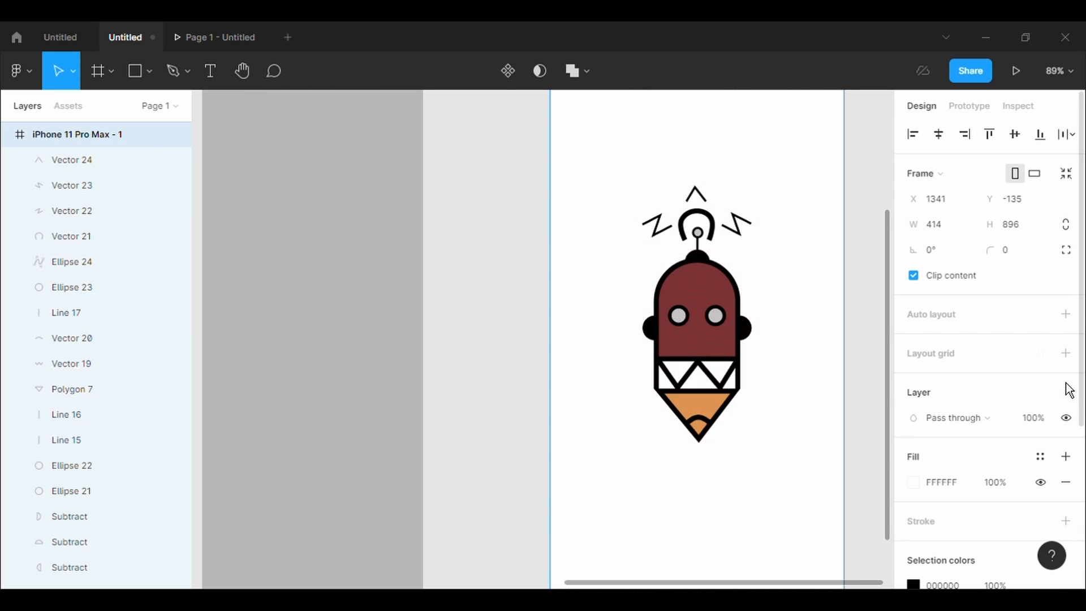